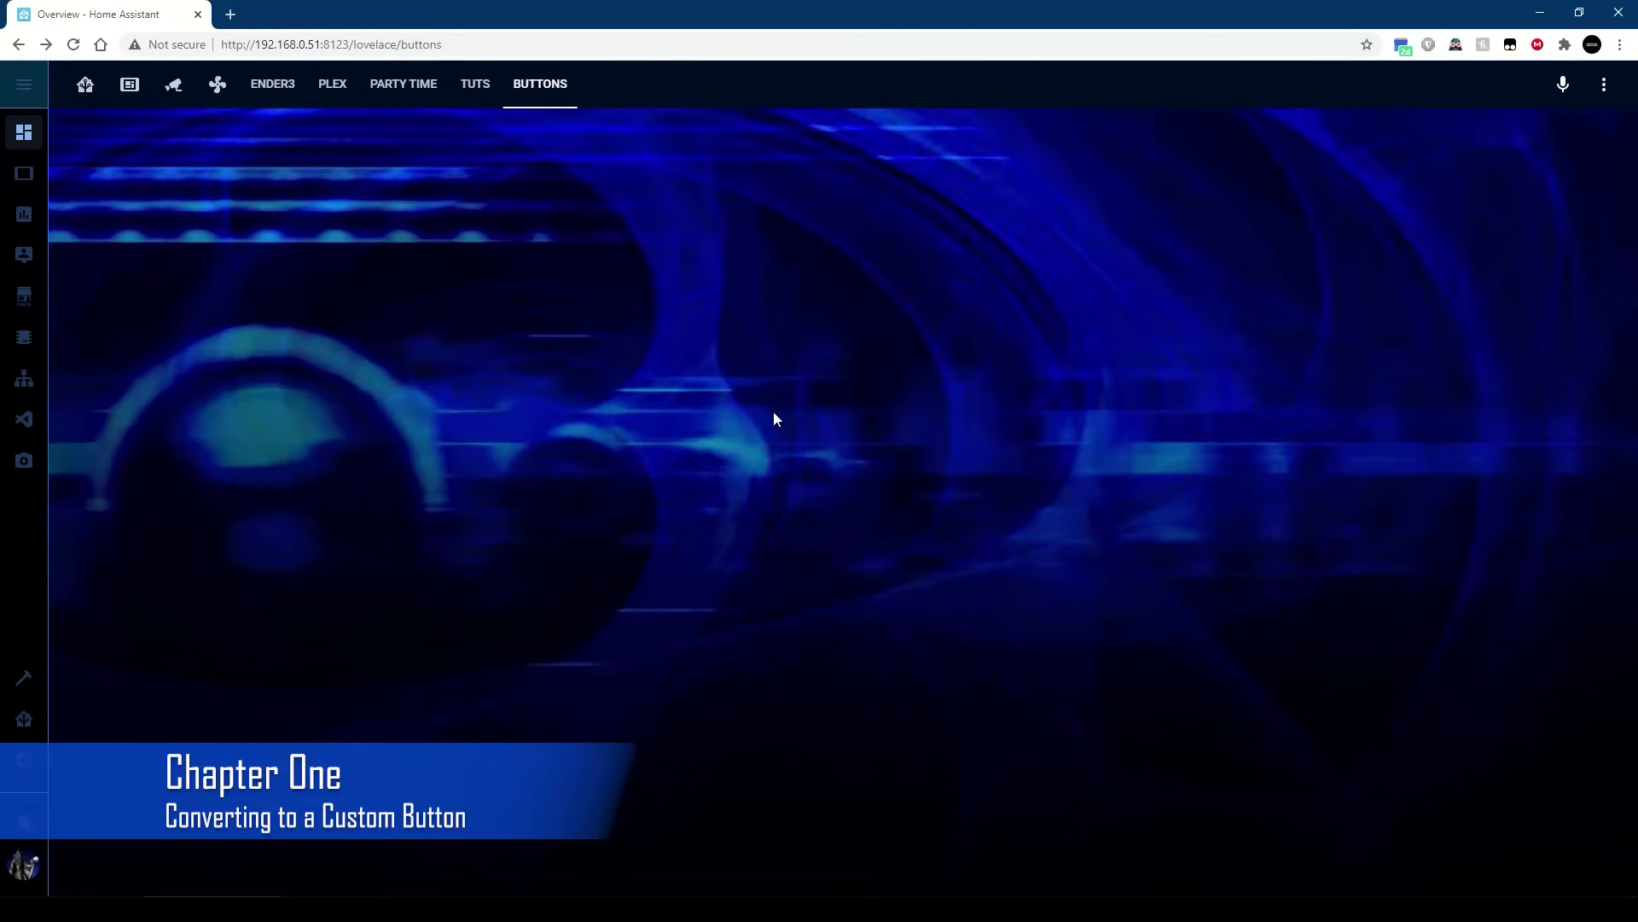
Add a Button card for input_boolean.tut_button to the BUTTONS view and save it.
{"action": "left_click", "coordinate": [1604, 84]}
{"action": "left_click", "coordinate": [1536, 183]}
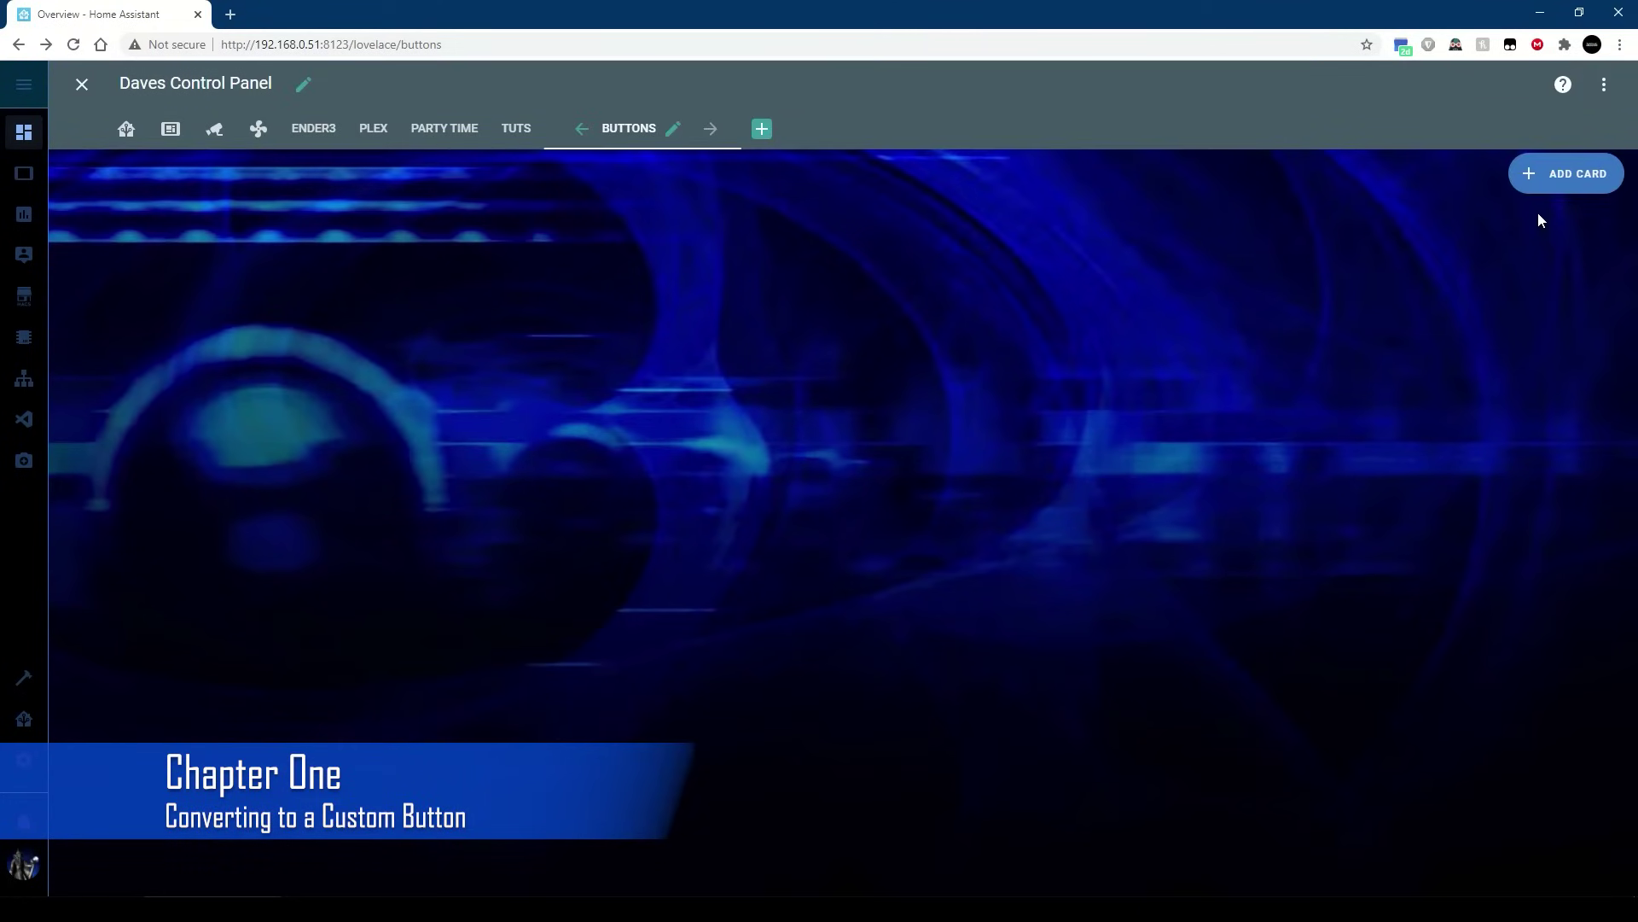
{"action": "left_click", "coordinate": [1566, 174]}
{"action": "left_click", "coordinate": [808, 268]}
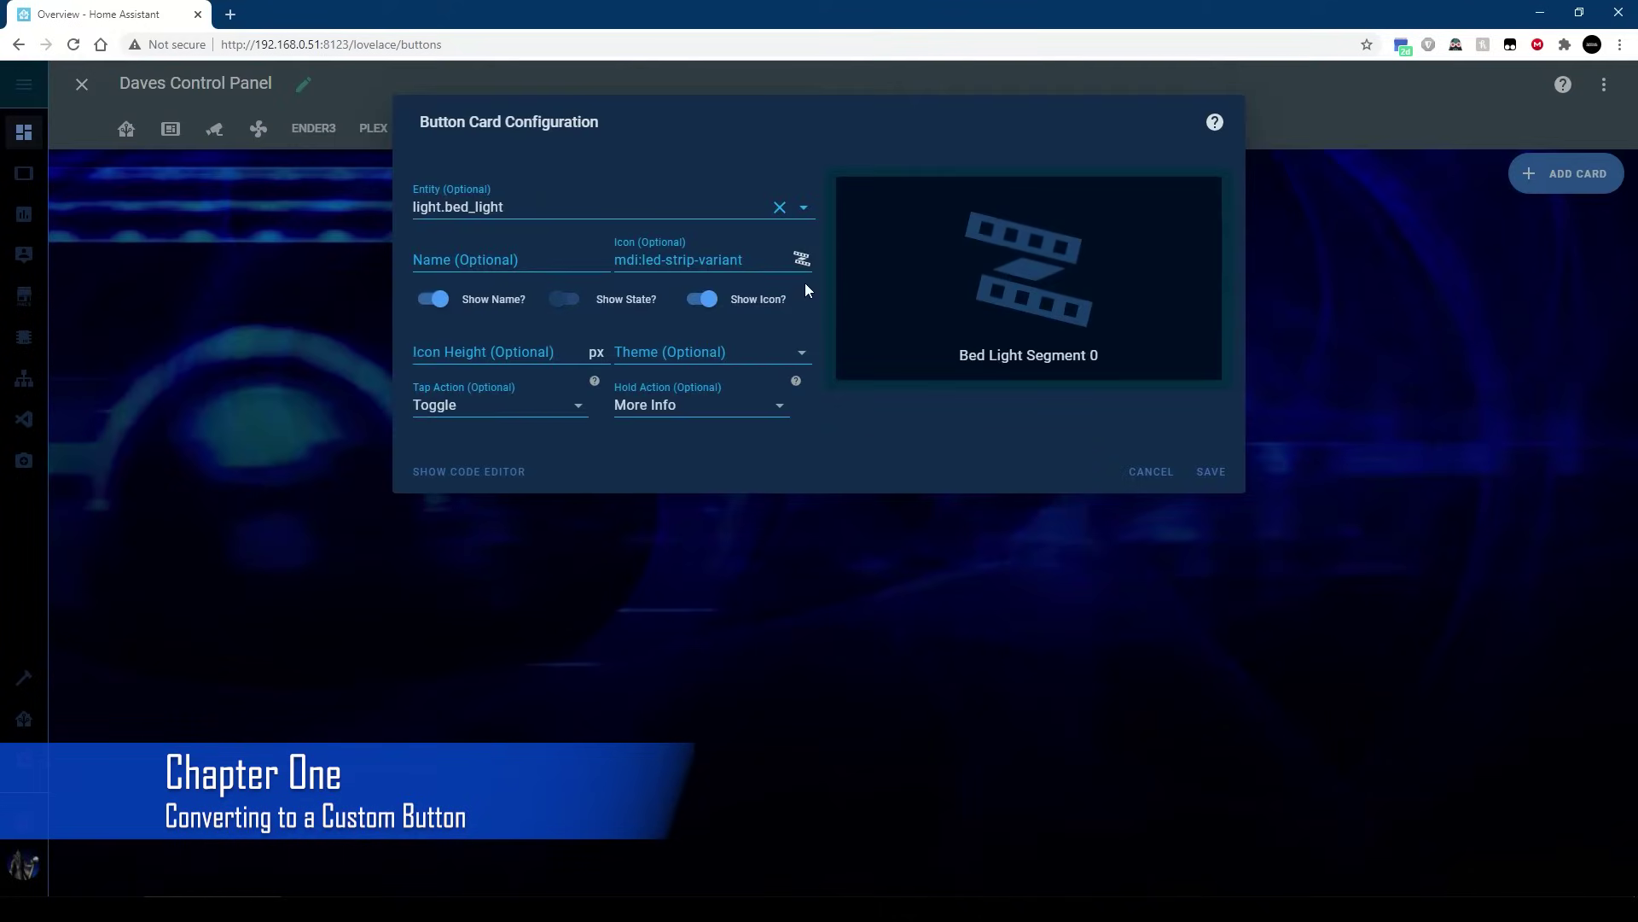
{"action": "left_click", "coordinate": [468, 199]}
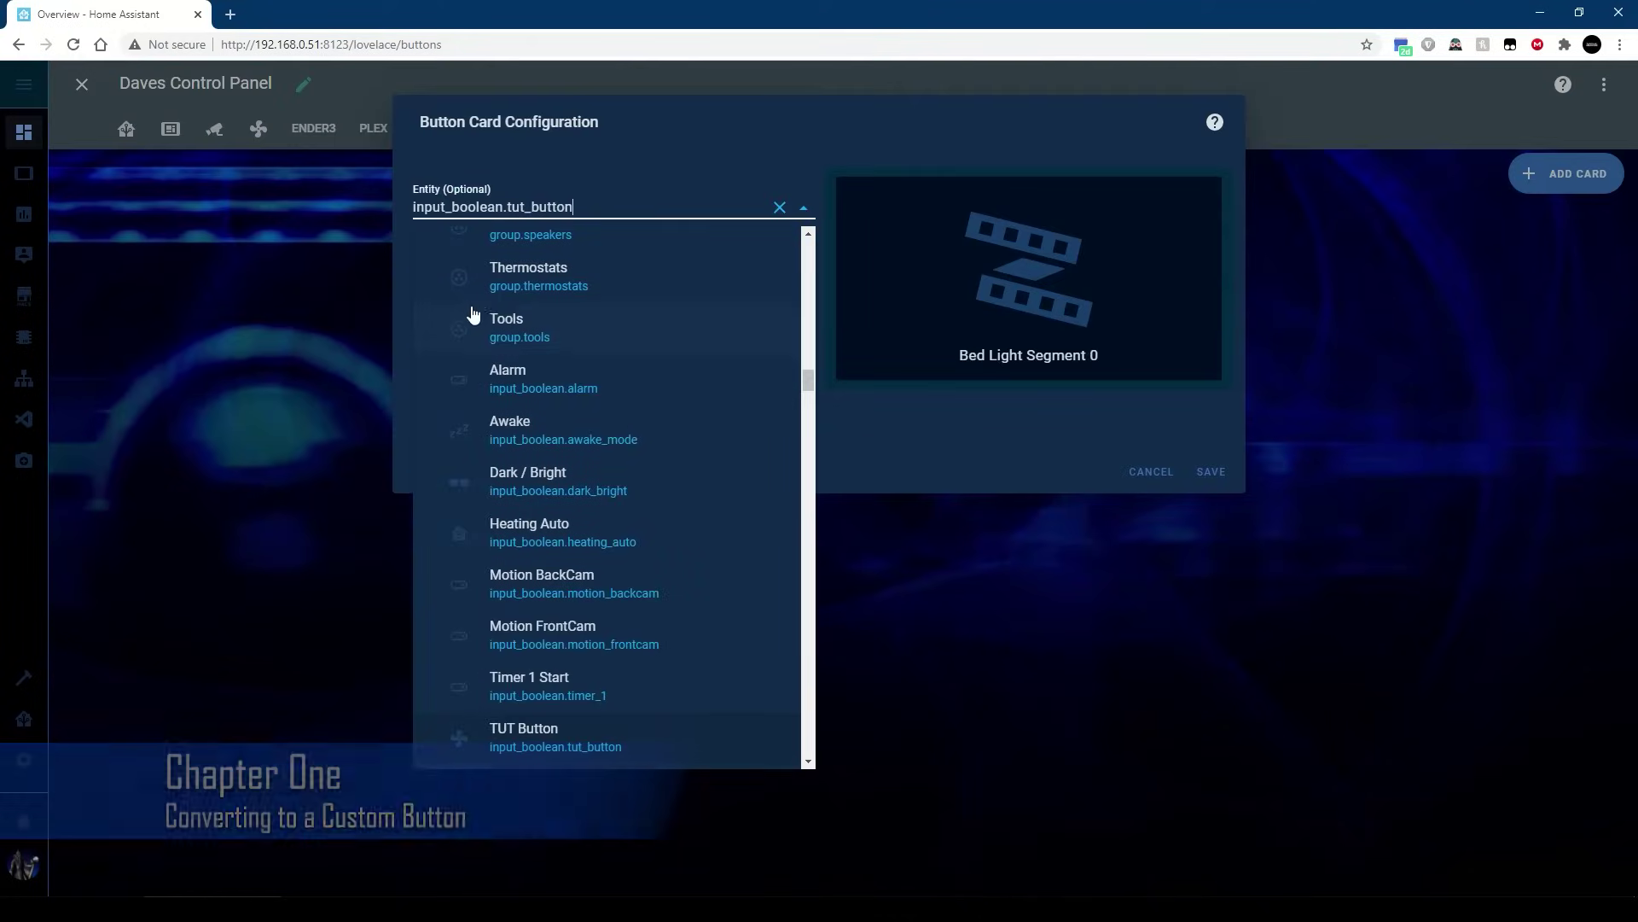
{"action": "left_click", "coordinate": [531, 739]}
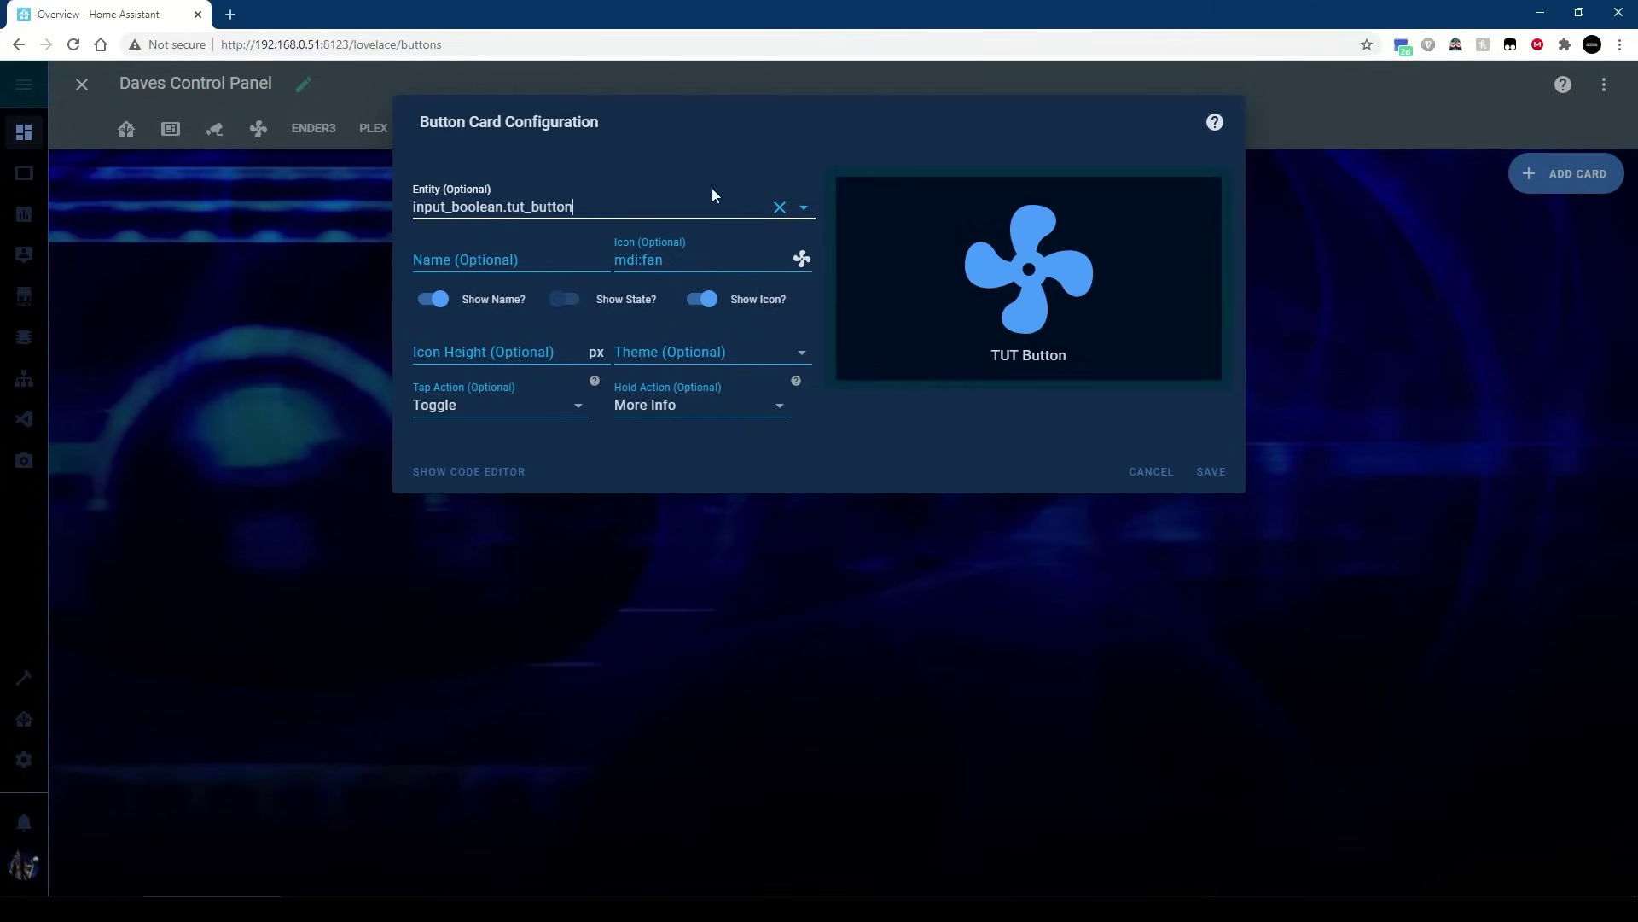
{"action": "left_click", "coordinate": [1210, 470]}
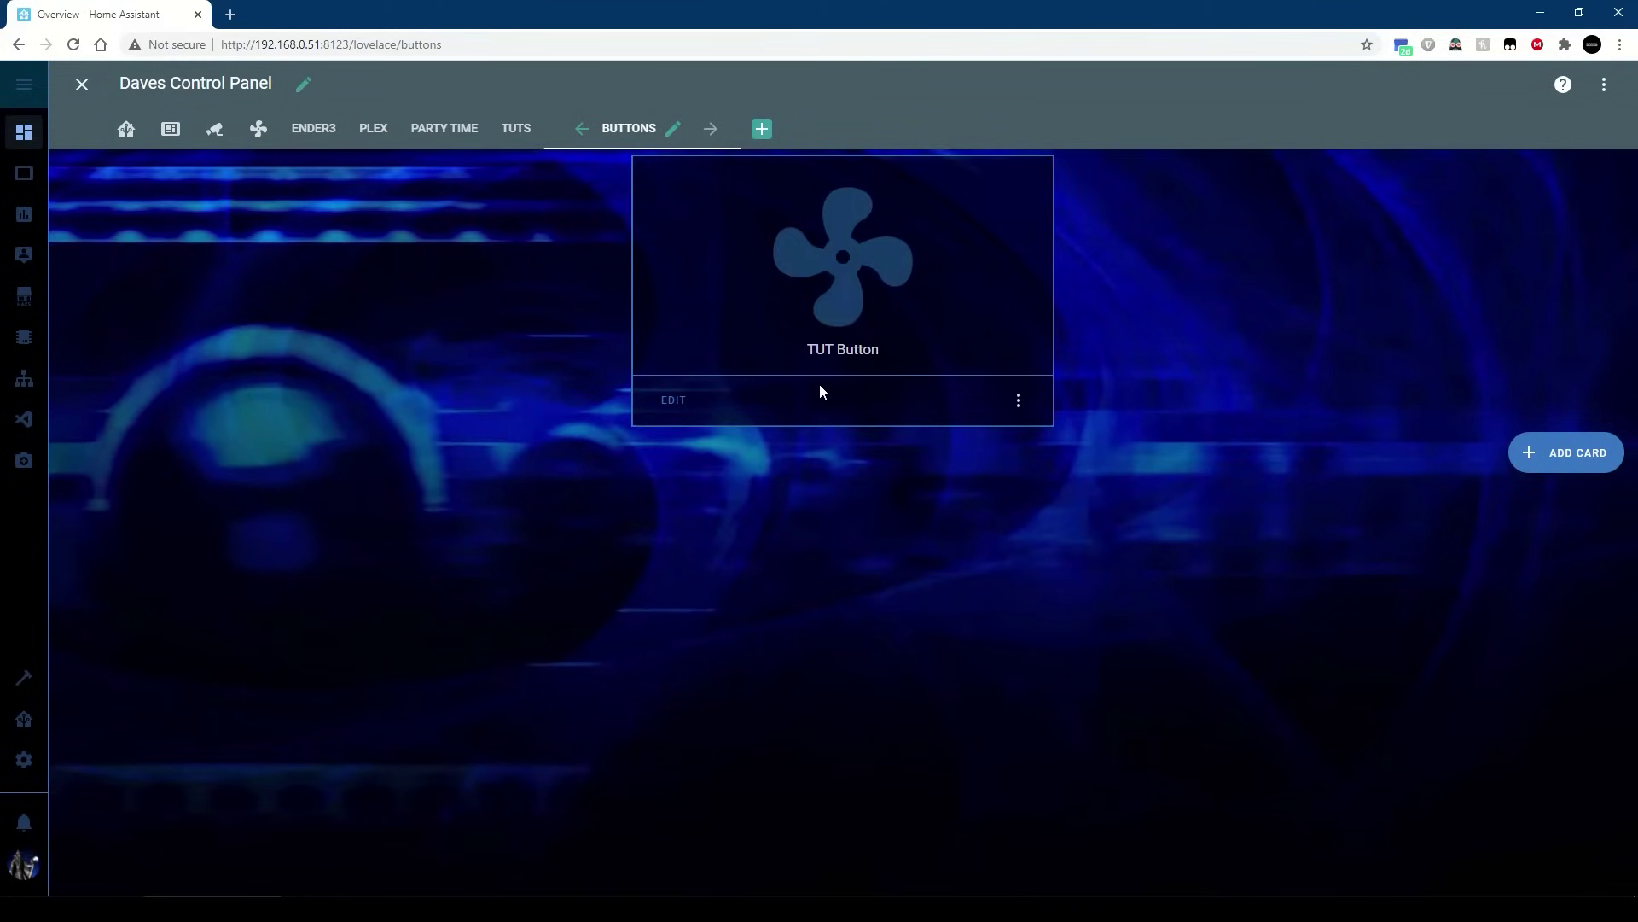
Change the TUT Button card's YAML type from button to custom:button-card.
{"action": "left_click", "coordinate": [825, 296]}
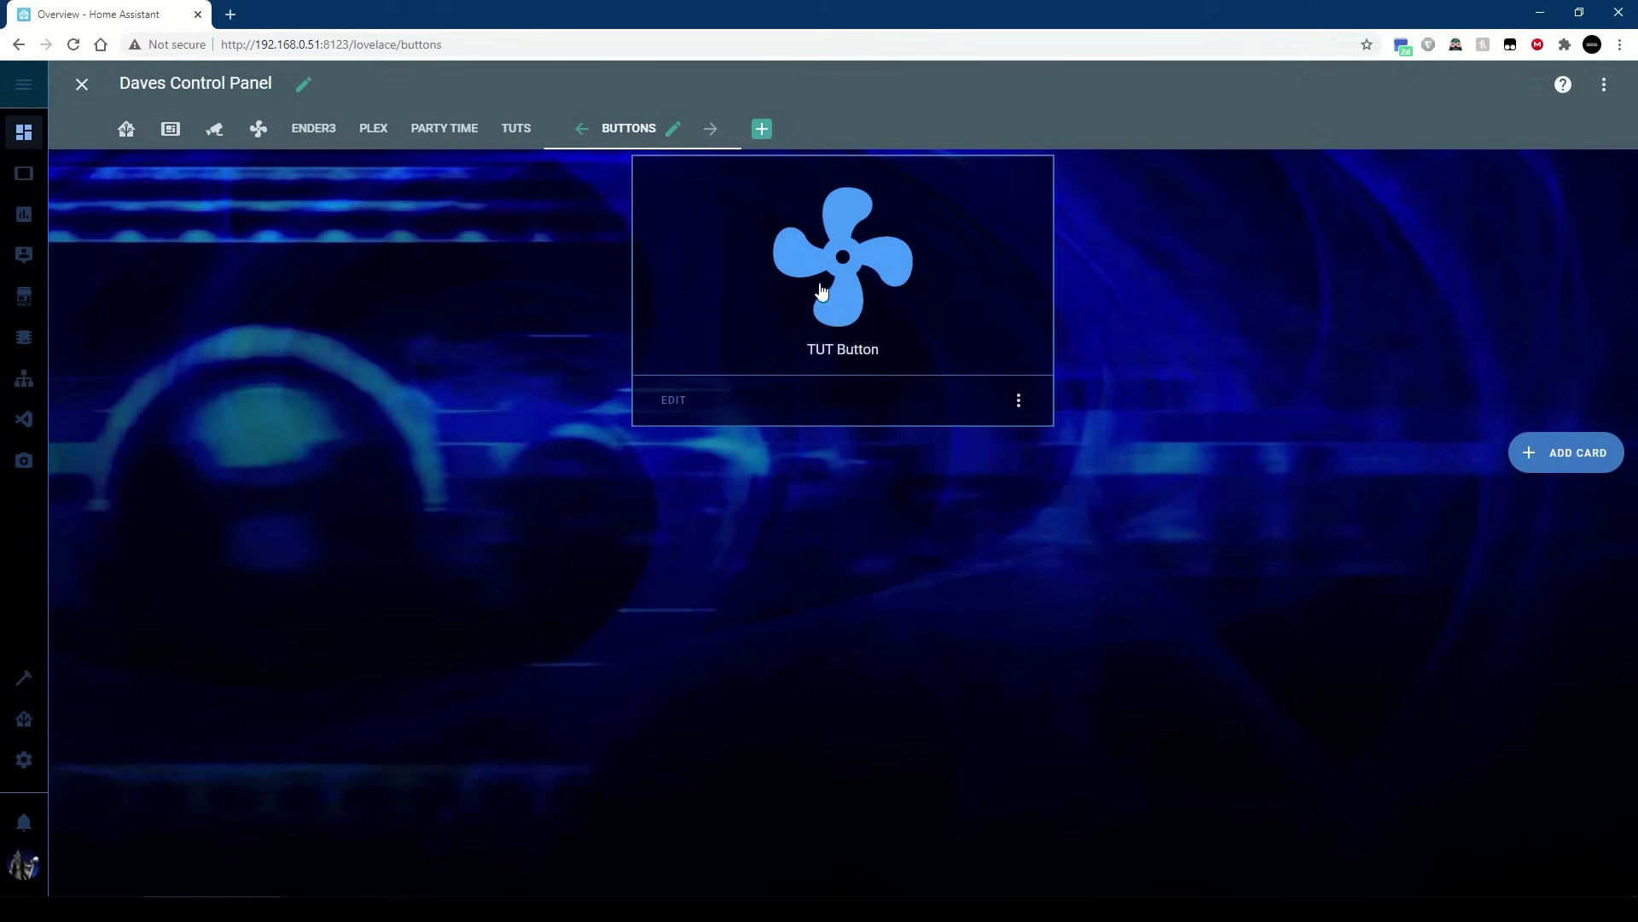
{"action": "left_click", "coordinate": [673, 401]}
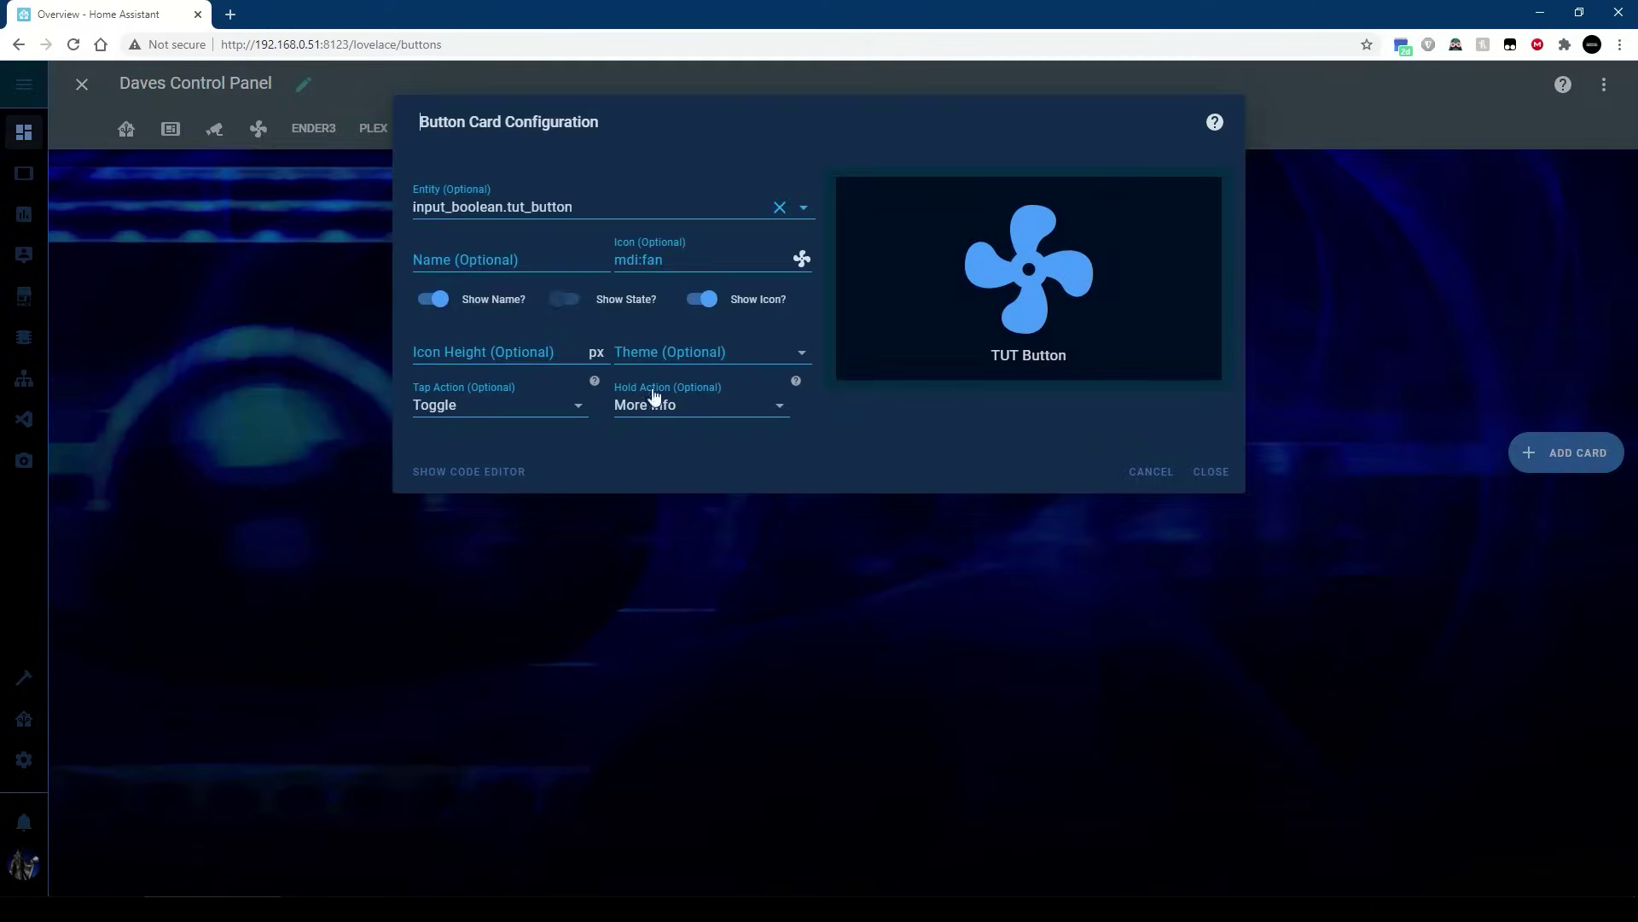
{"action": "left_click", "coordinate": [488, 472]}
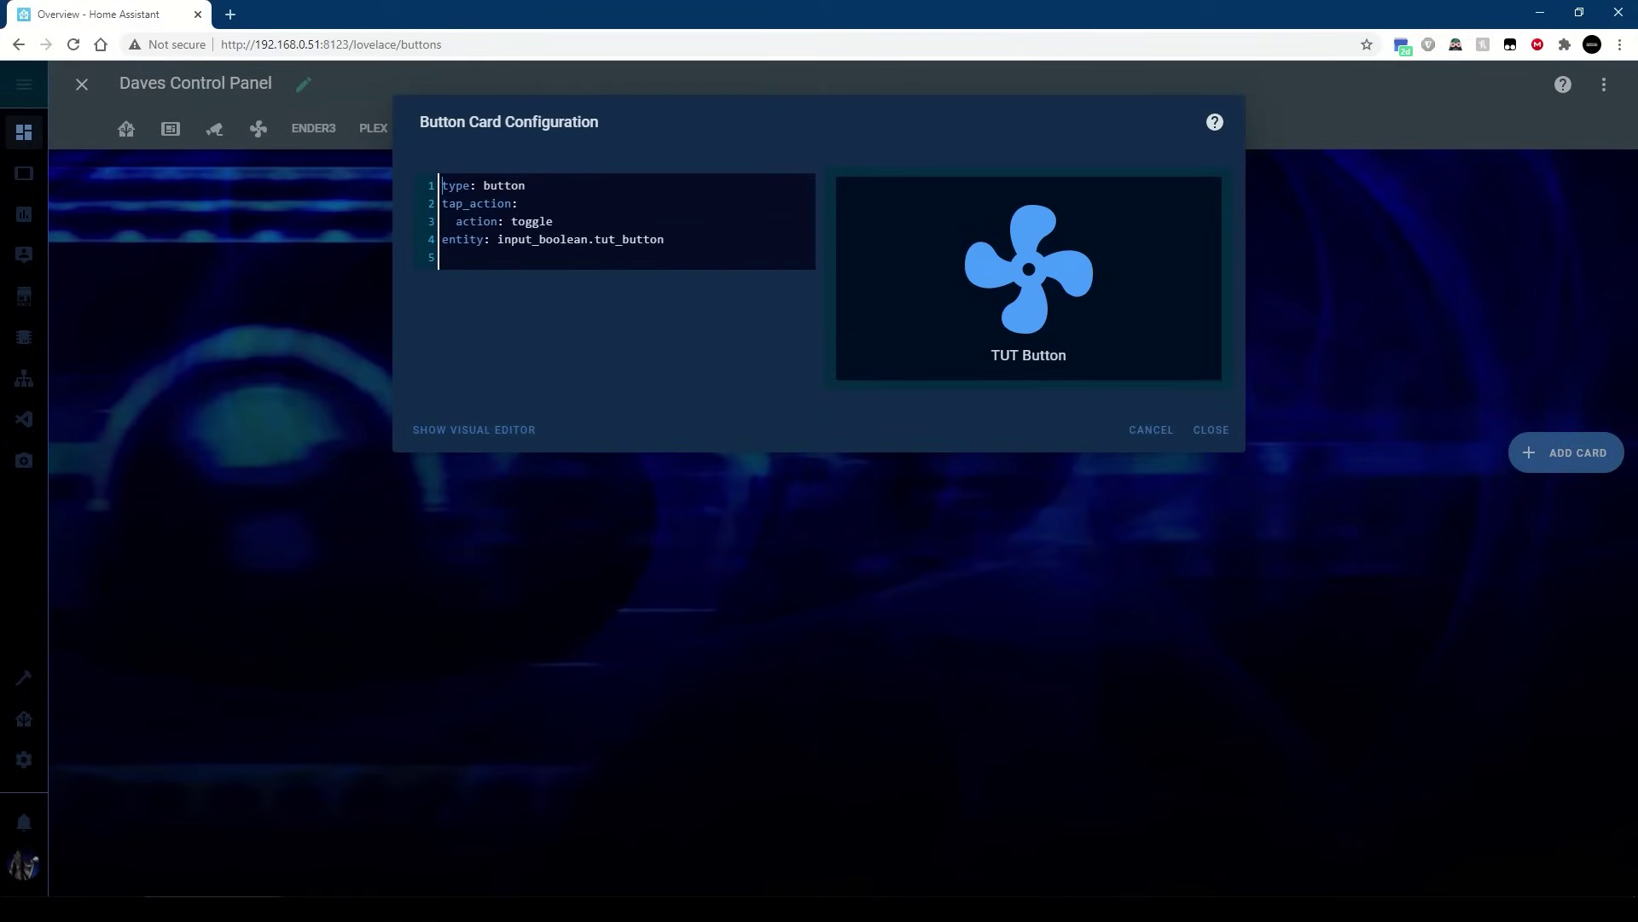
{"action": "double_click", "coordinate": [501, 185]}
{"action": "type", "text": "'custom:button-card'"}
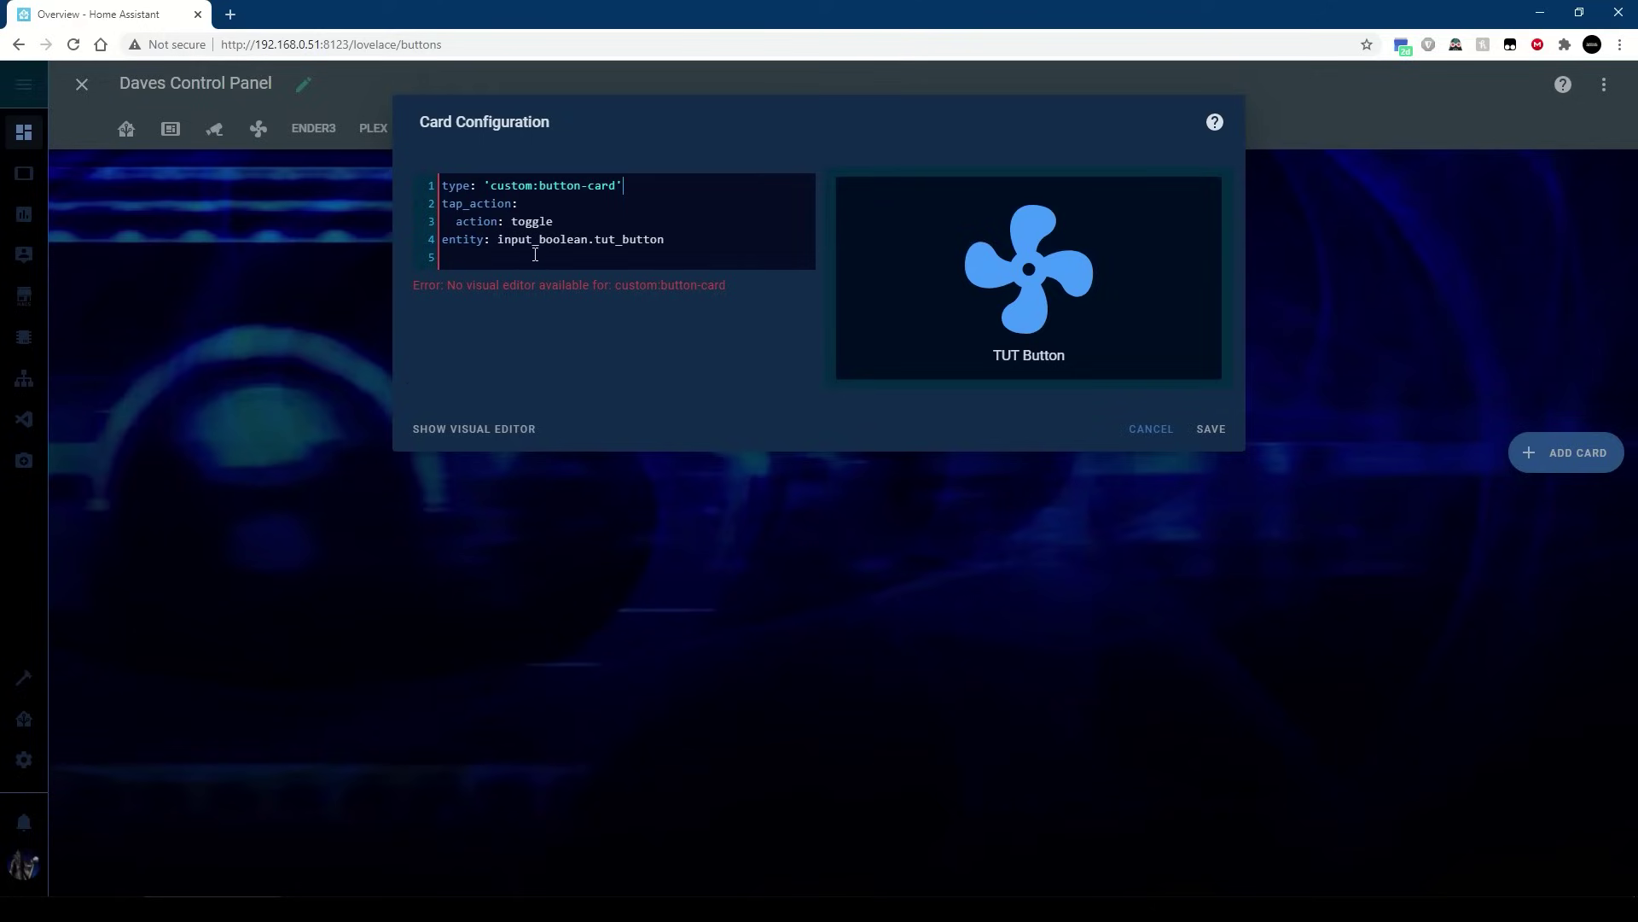
Toggle the TUT Button off and on in the preview to test the custom card.
{"action": "left_click", "coordinate": [1024, 363]}
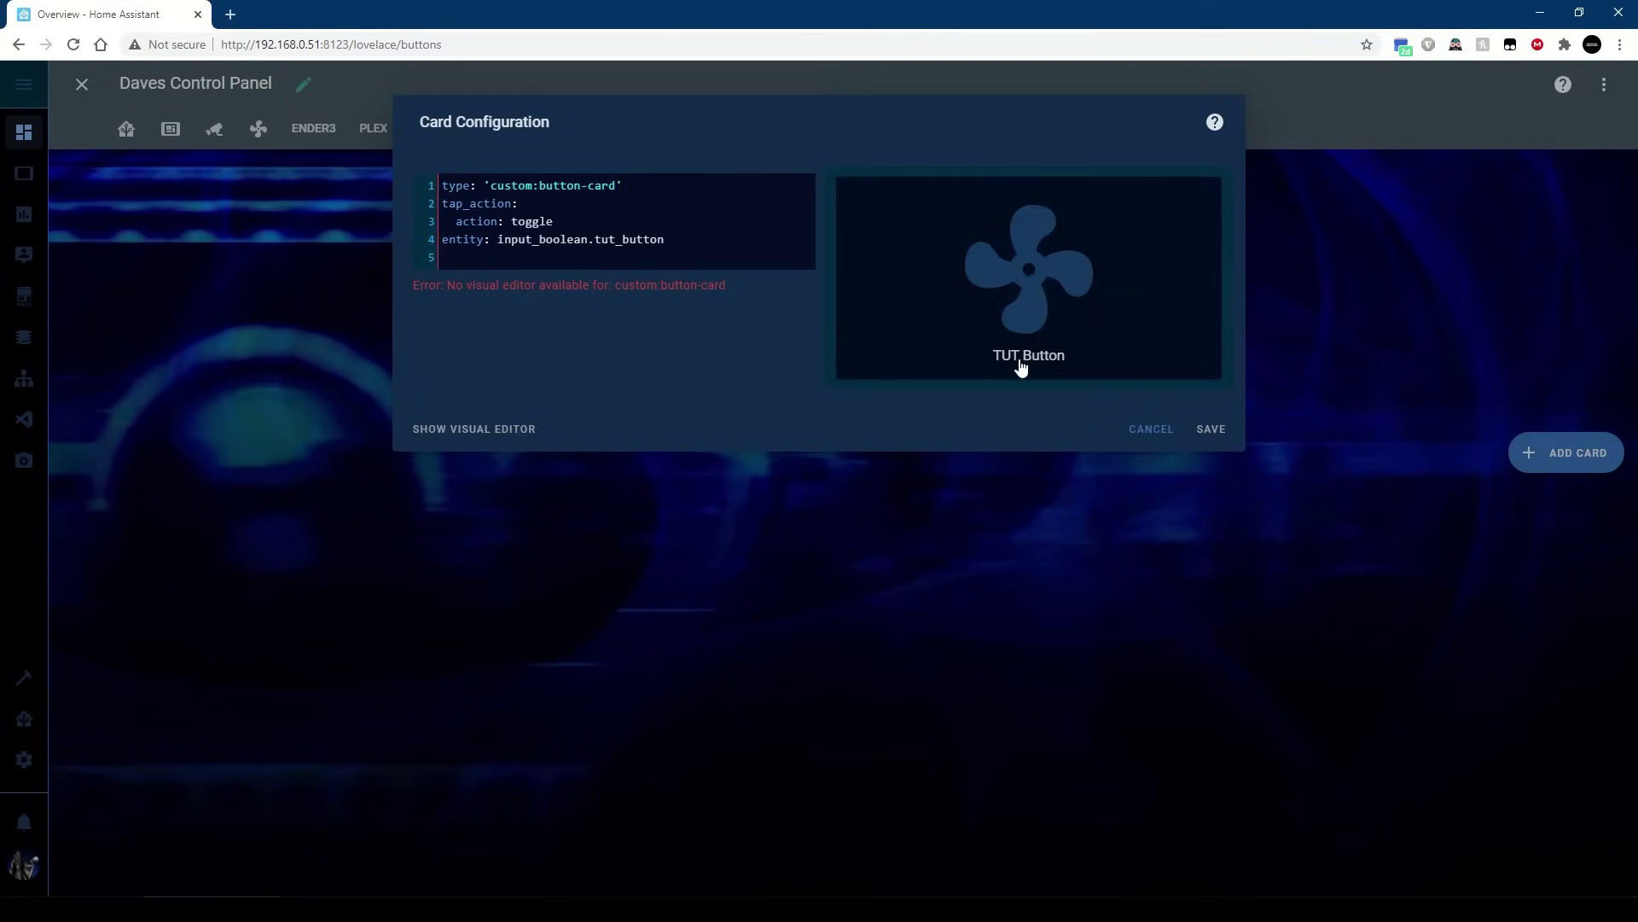
{"action": "left_click", "coordinate": [1016, 374]}
{"action": "left_click", "coordinate": [998, 388]}
{"action": "left_click", "coordinate": [944, 381]}
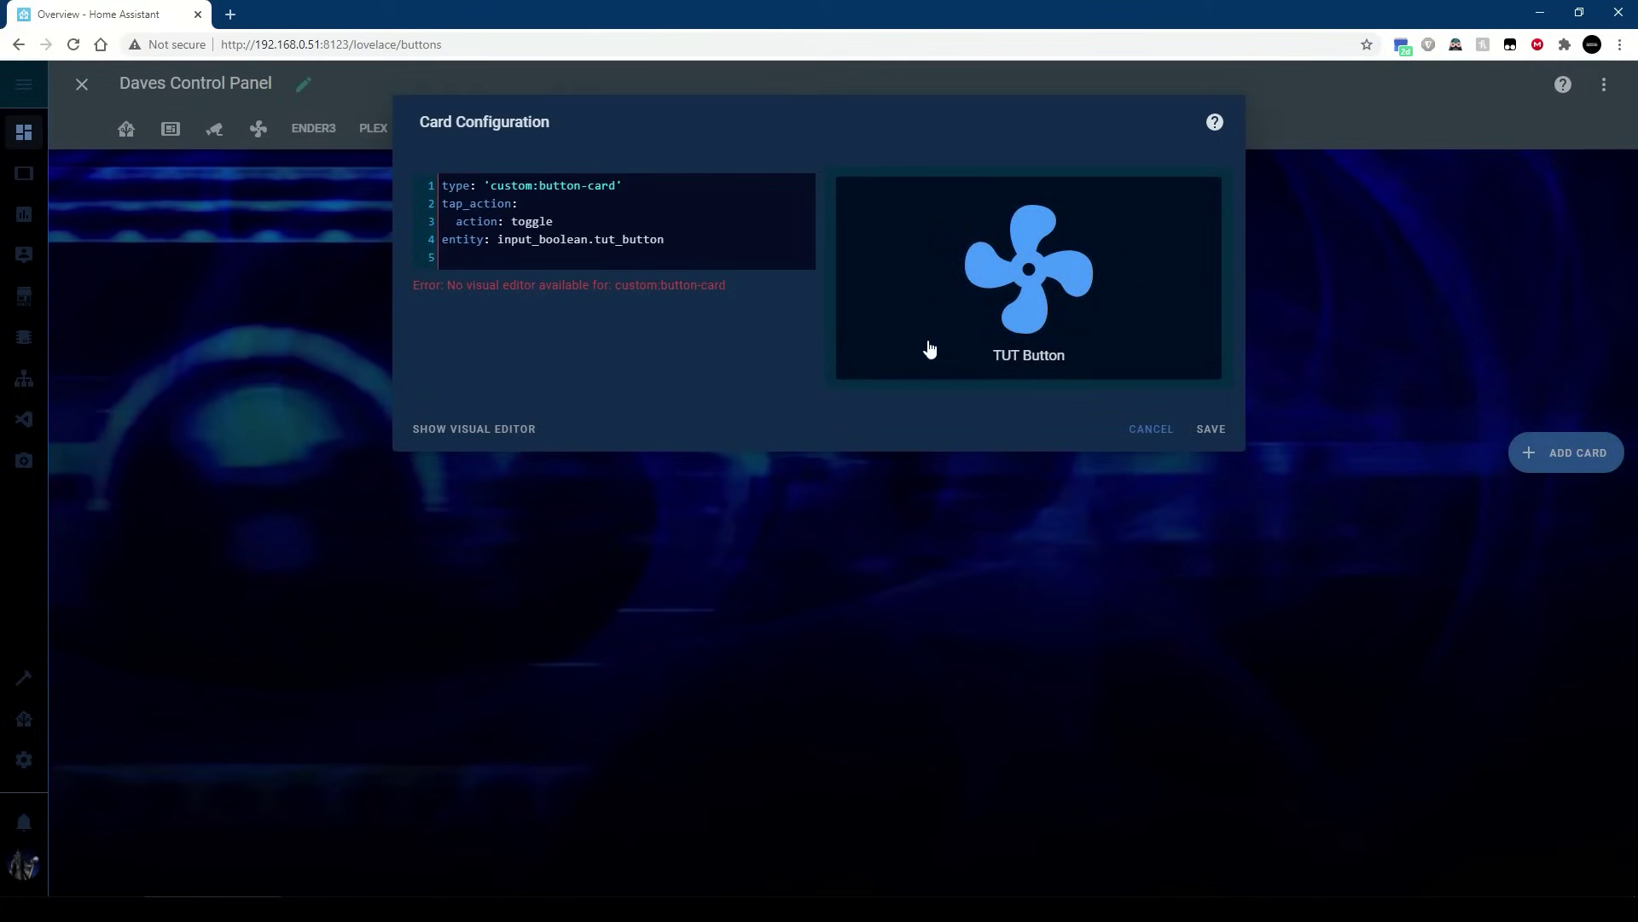
Add a state rule with '- value: on' and 'color: red' under the card type.
{"action": "left_click", "coordinate": [636, 185]}
{"action": "key", "text": "Return"}
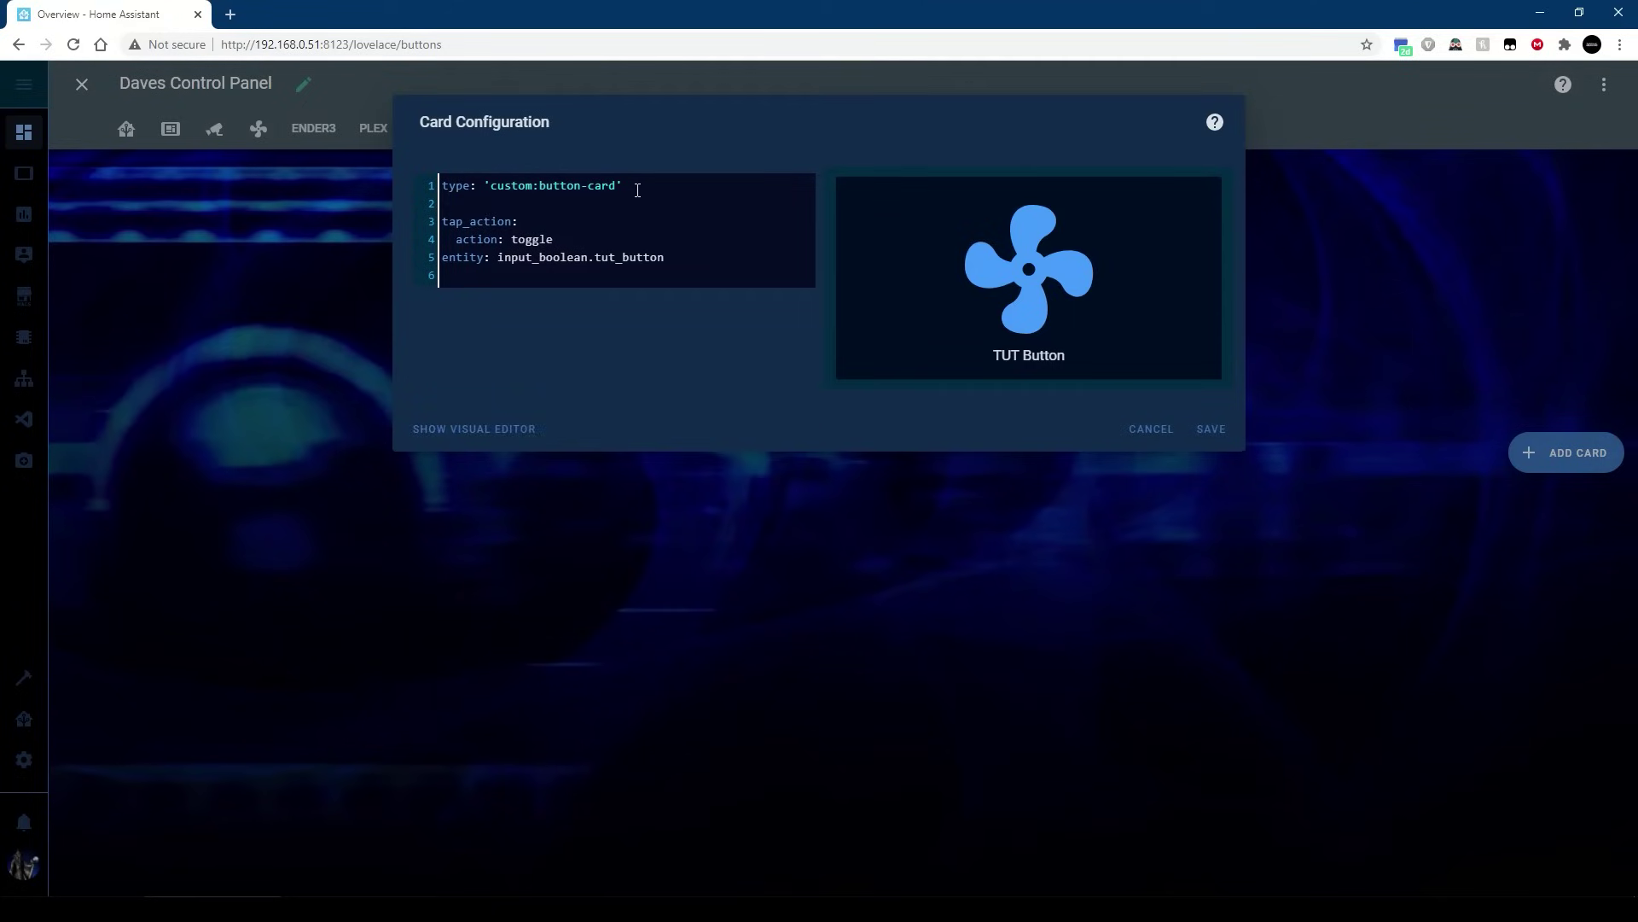
{"action": "type", "text": "state:"}
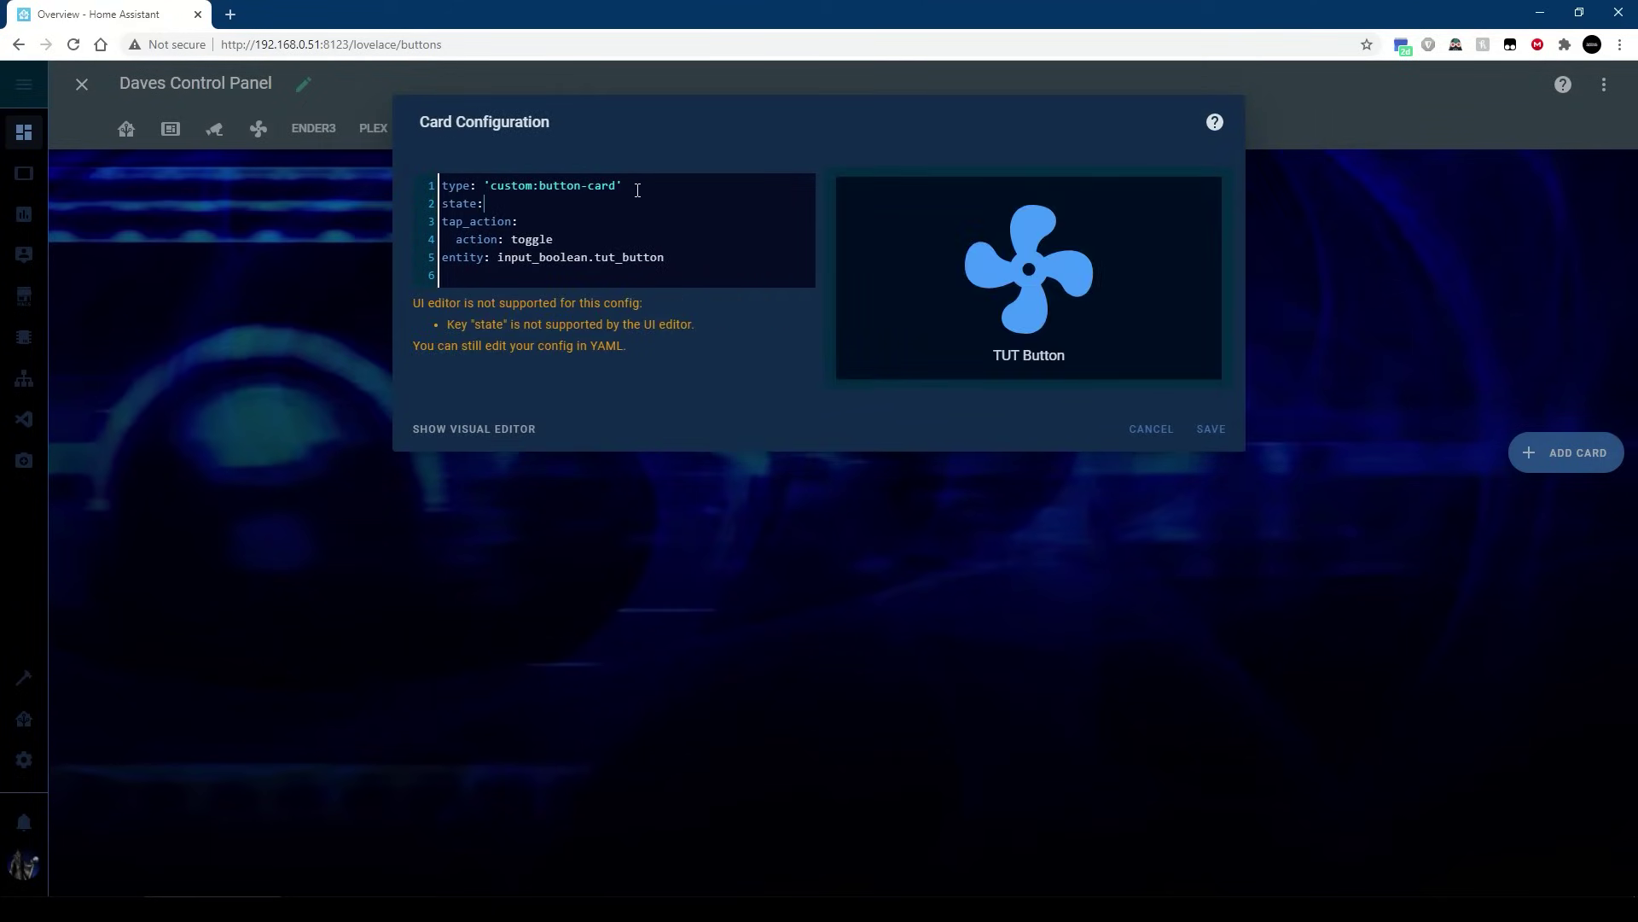
{"action": "key", "text": "Return"}
{"action": "type", "text": "-"}
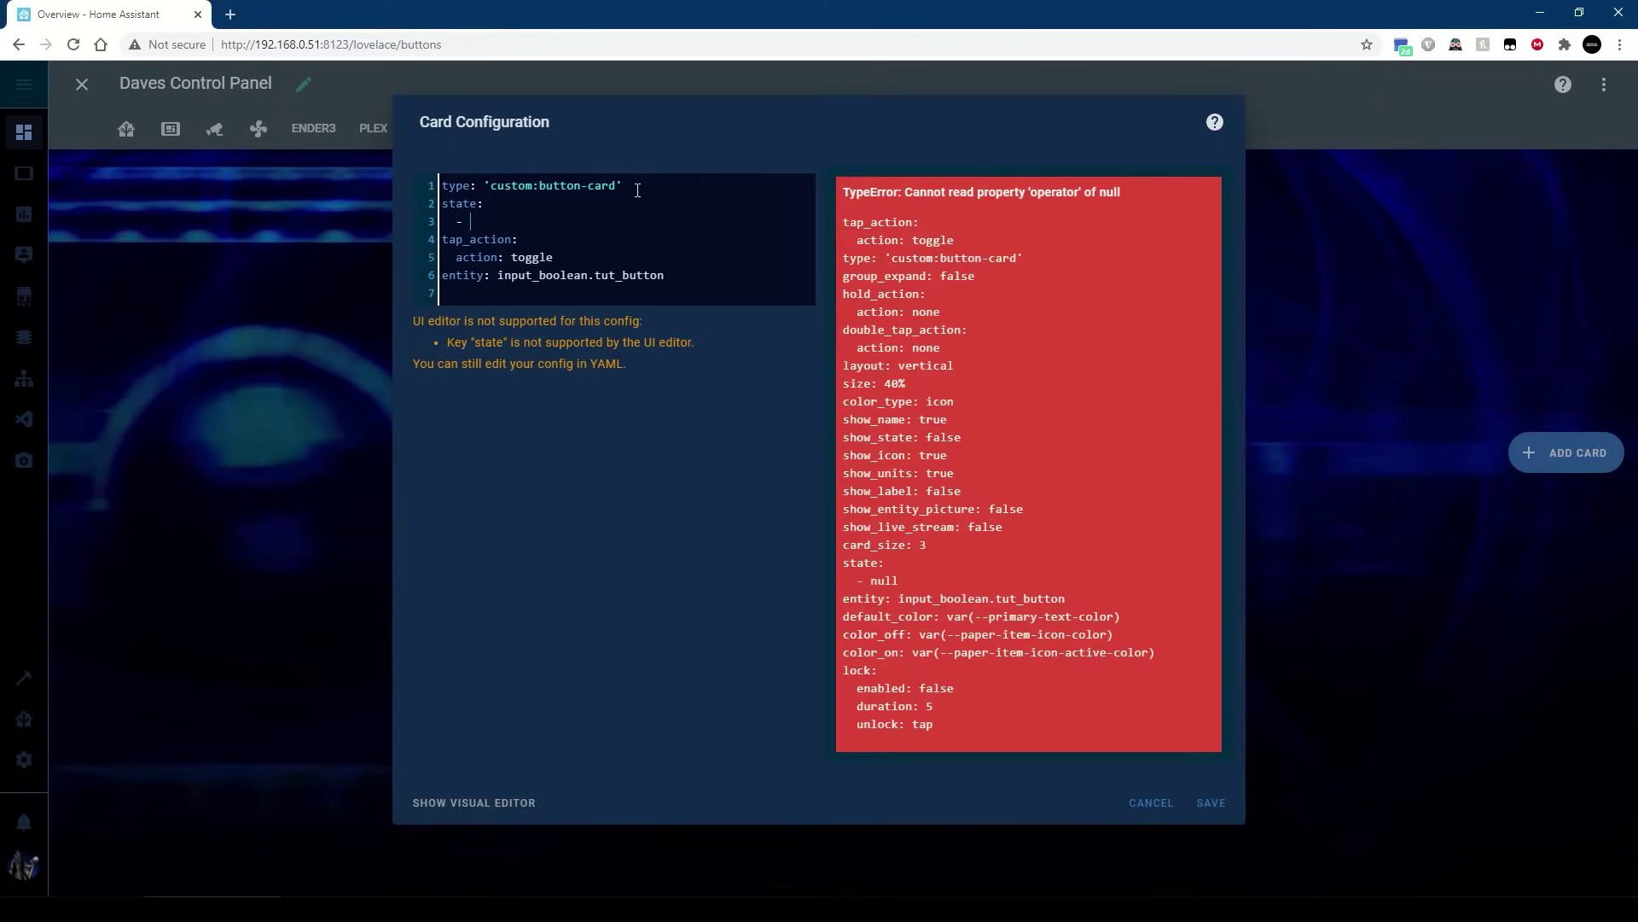
{"action": "type", "text": " value"}
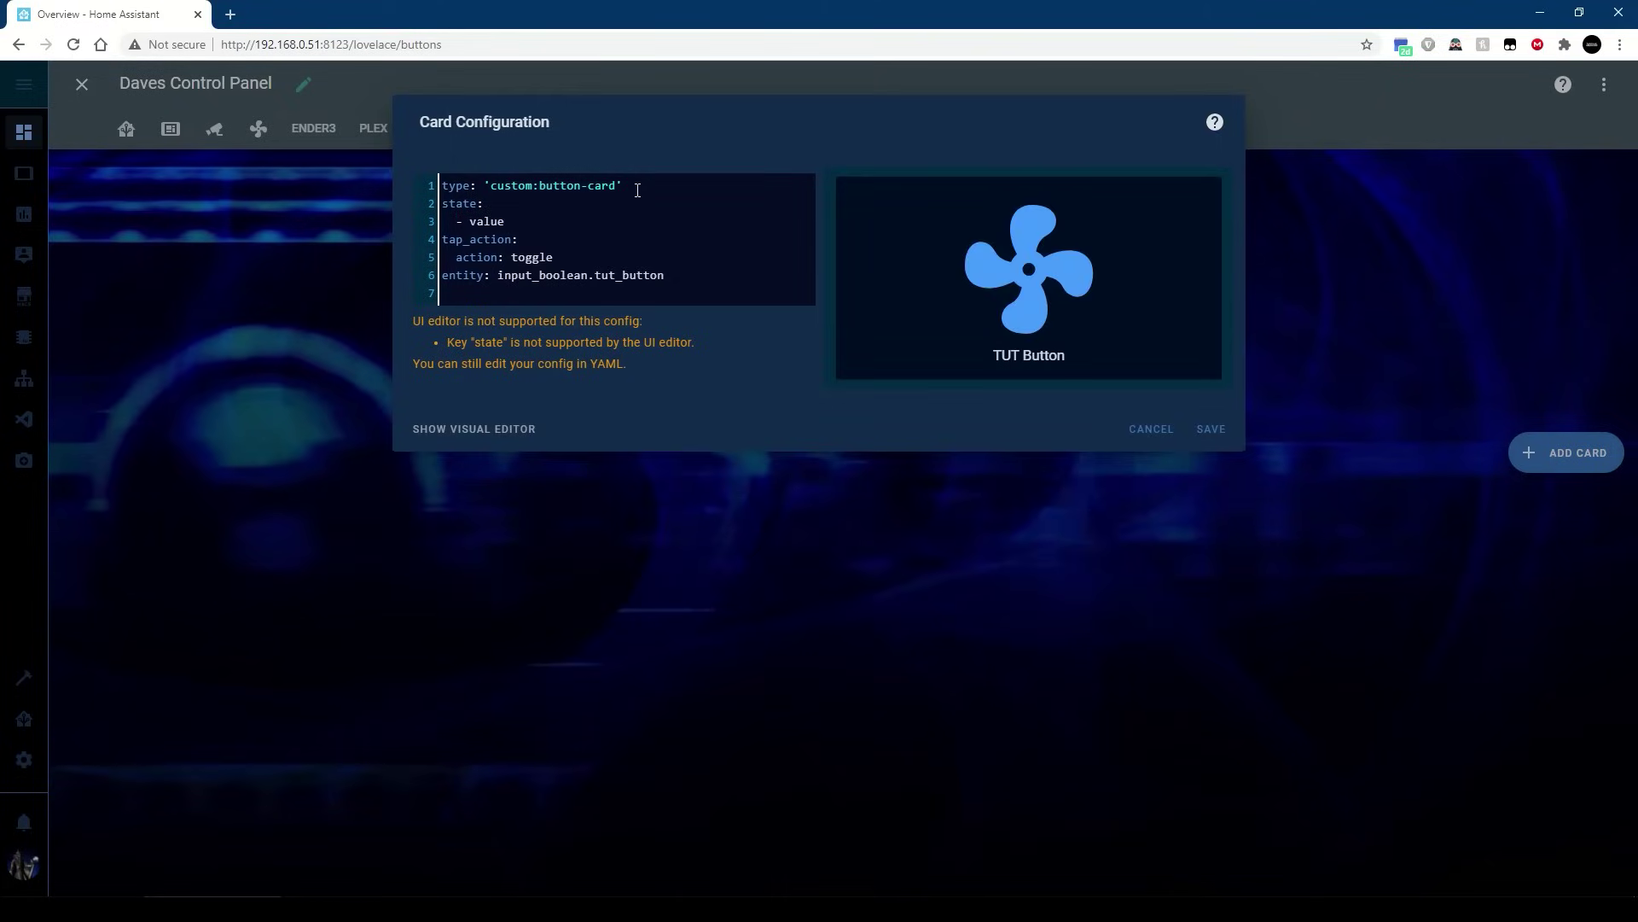
{"action": "type", "text": ": on"}
{"action": "key", "text": "Return"}
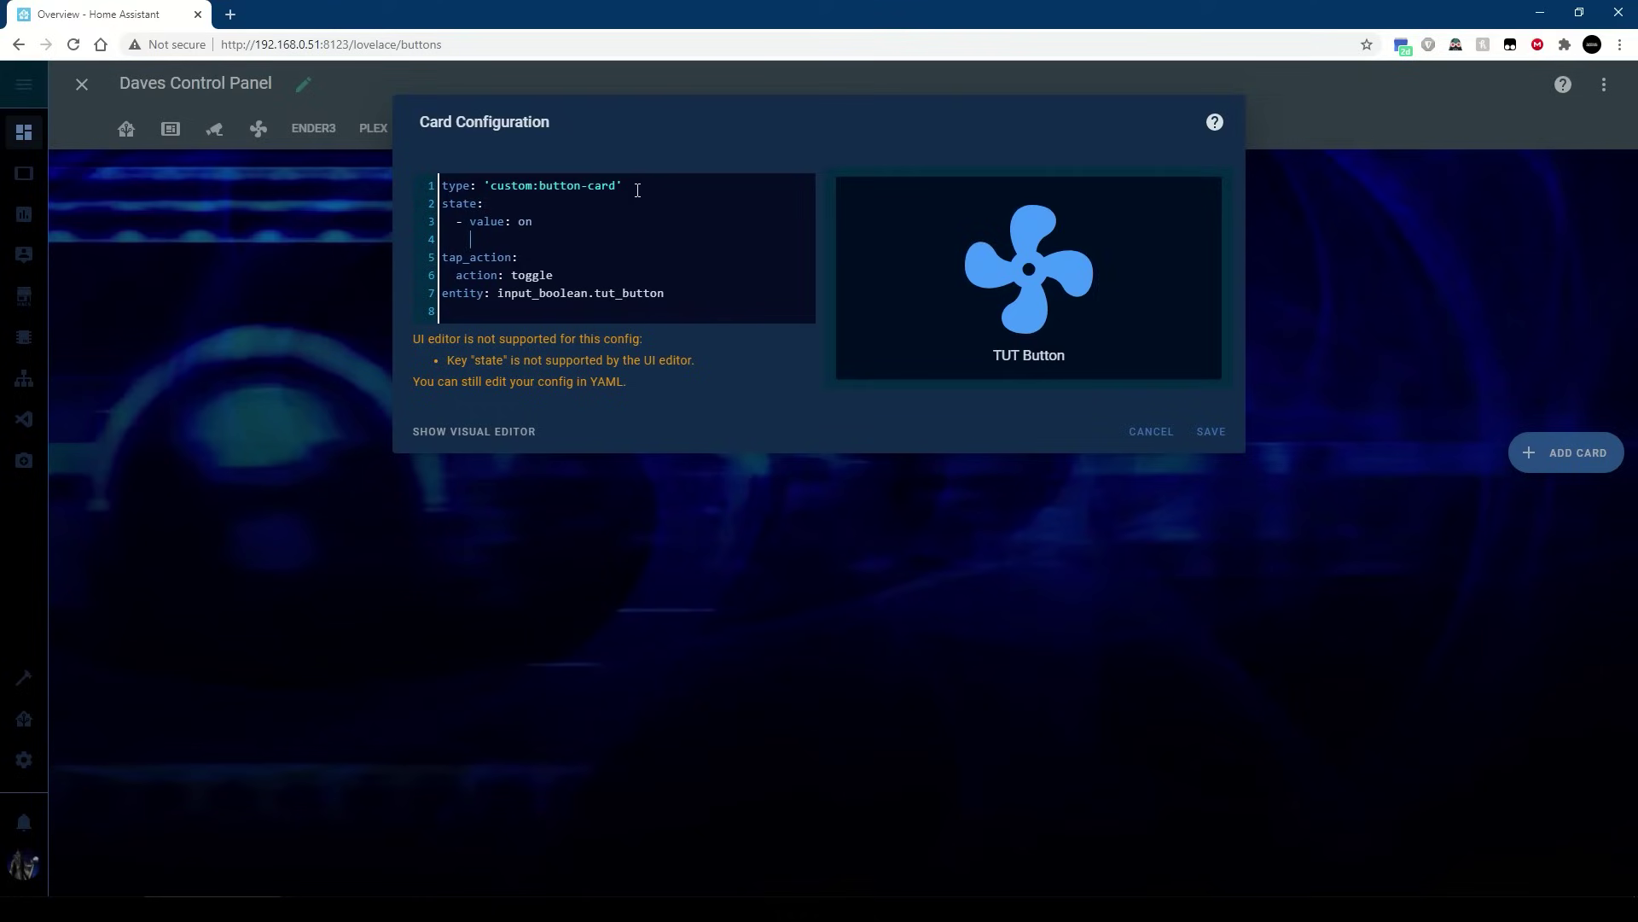
{"action": "type", "text": "color"}
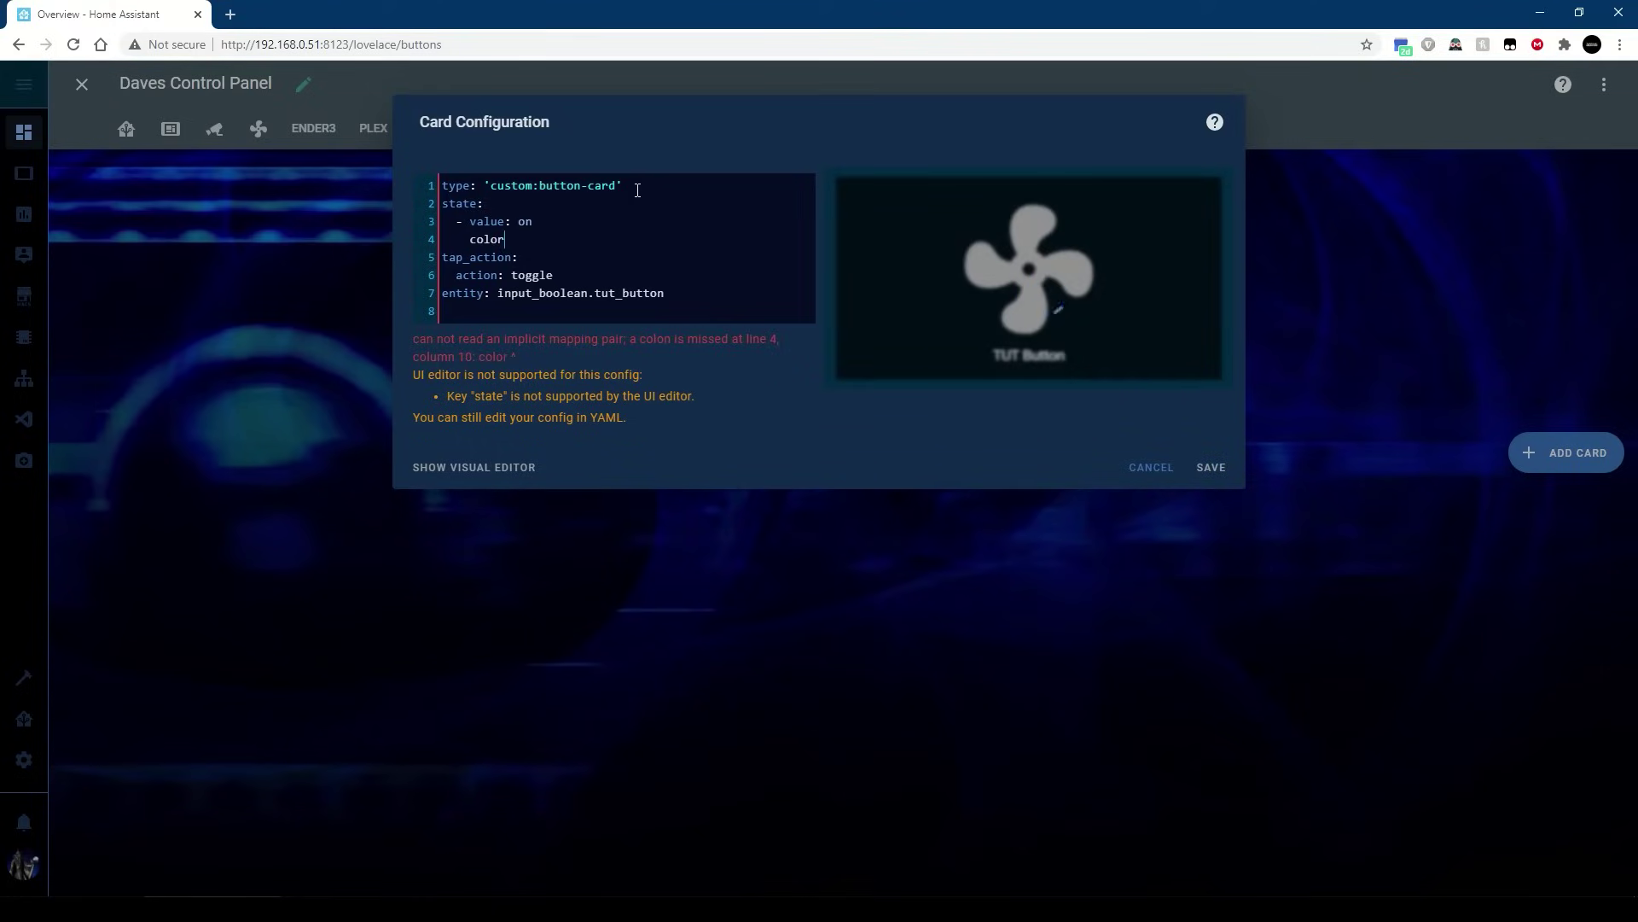
{"action": "type", "text": ": red"}
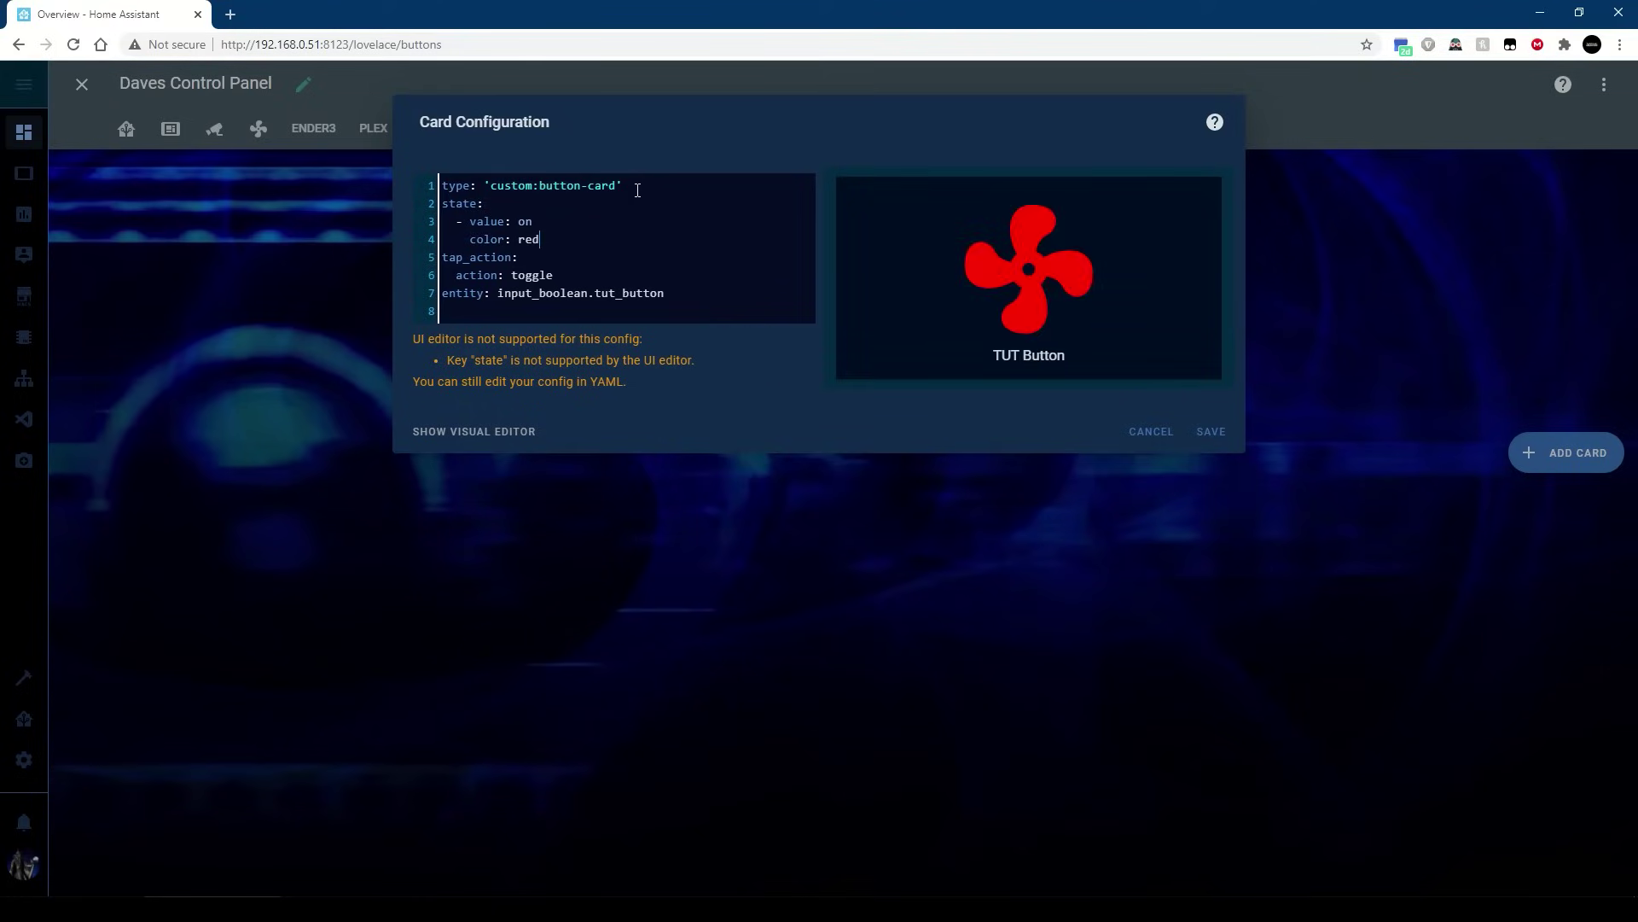
Toggle the preview button to check the fan turns red when on.
{"action": "left_click", "coordinate": [1022, 284]}
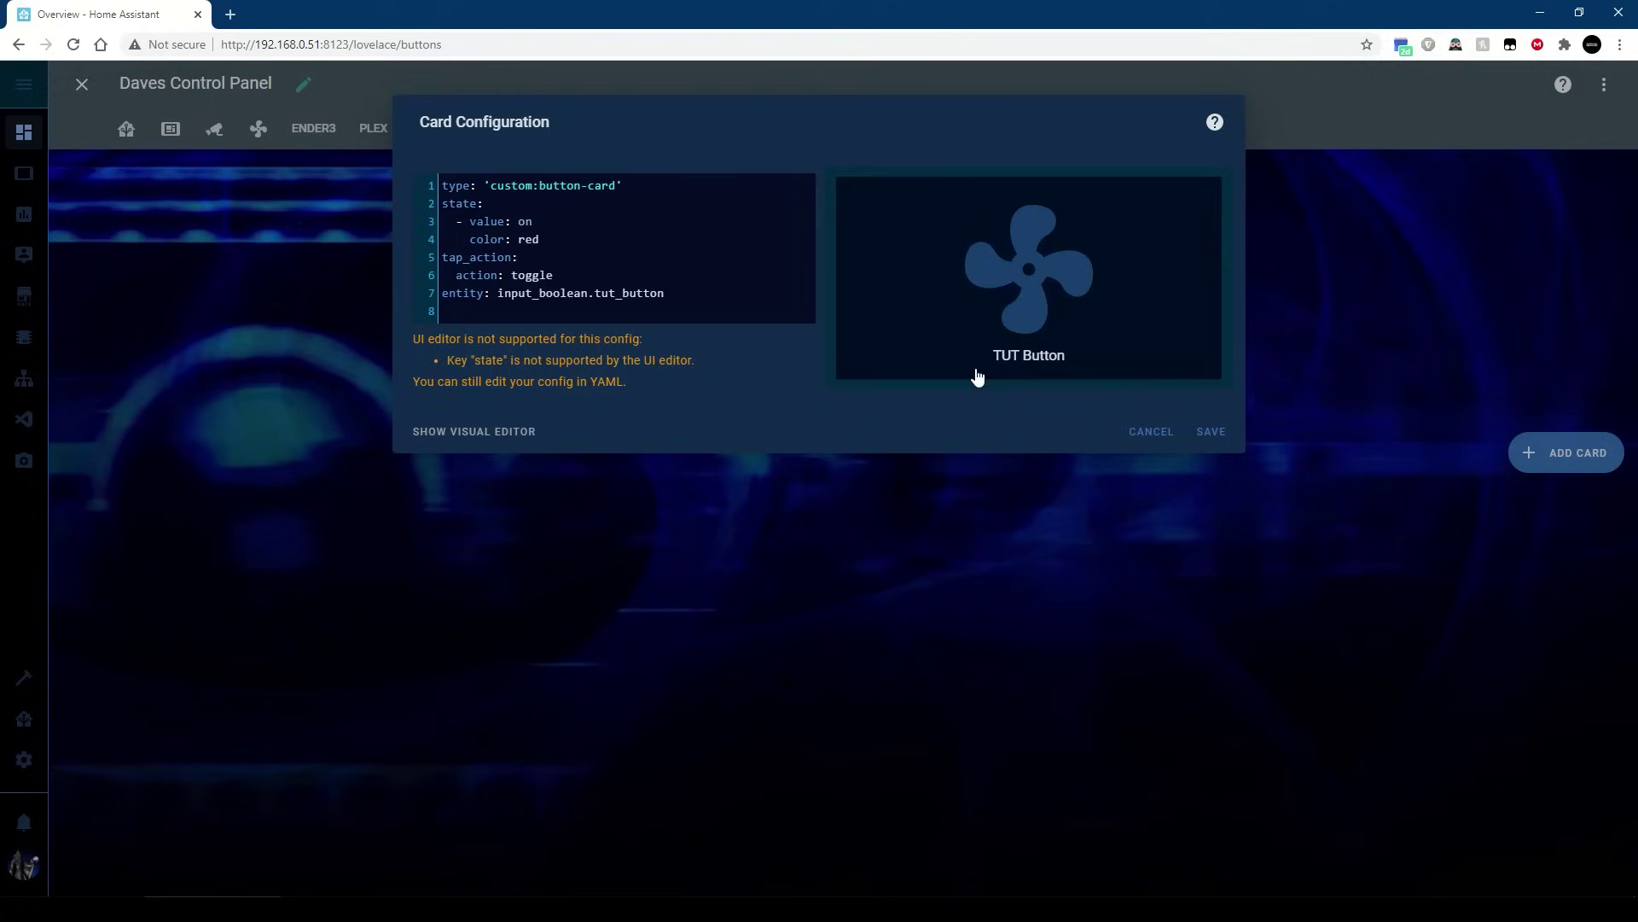
{"action": "left_click", "coordinate": [976, 378]}
{"action": "left_click", "coordinate": [1034, 287]}
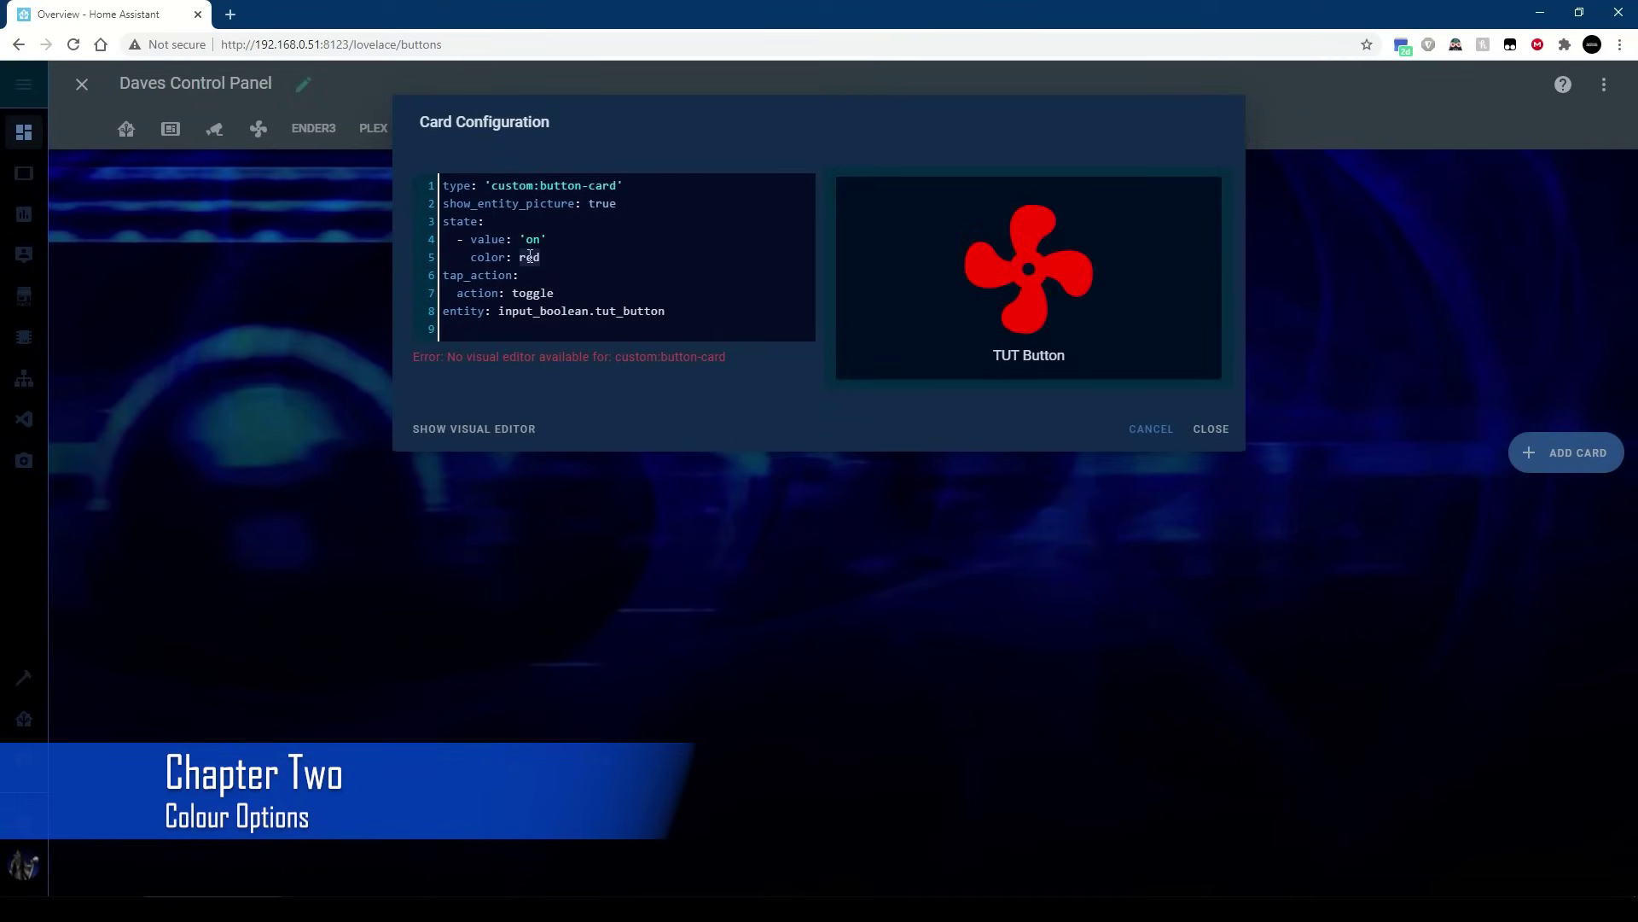
Try green, blue, pink and orange as the on-state colour.
{"action": "type", "text": "green"}
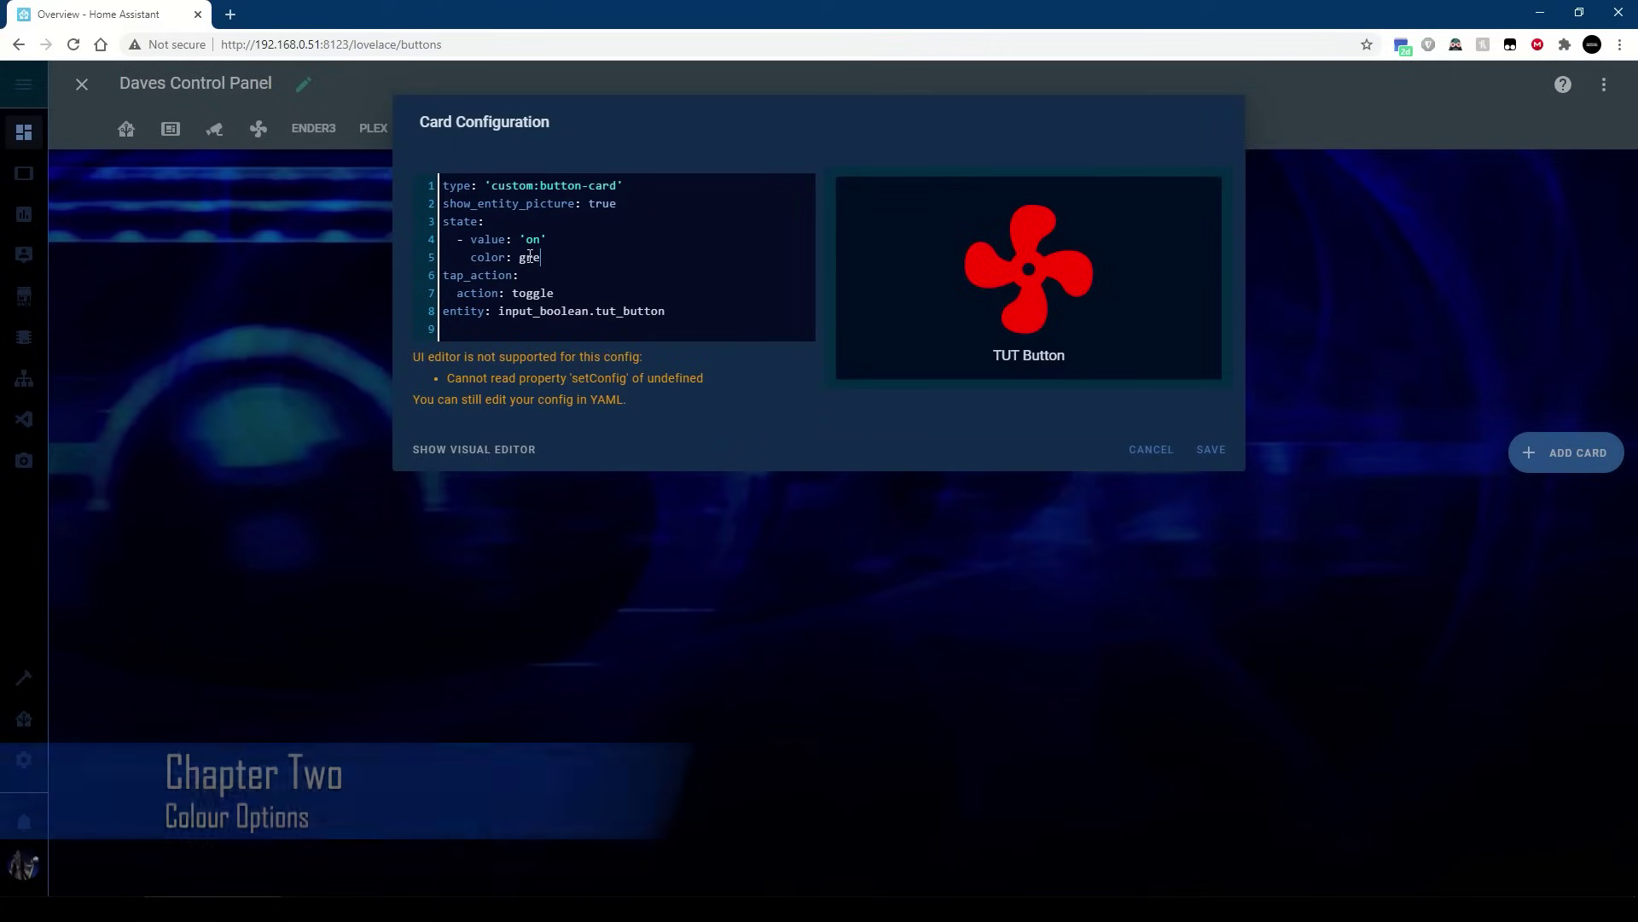
{"action": "key", "text": "BackSpace"}
{"action": "key", "text": "BackSpace"}
{"action": "key", "text": "BackSpace"}
{"action": "key", "text": "BackSpace"}
{"action": "key", "text": "BackSpace"}
{"action": "type", "text": "blue"}
{"action": "key", "text": "BackSpace"}
{"action": "key", "text": "BackSpace"}
{"action": "key", "text": "BackSpace"}
{"action": "key", "text": "BackSpace"}
{"action": "type", "text": "pink"}
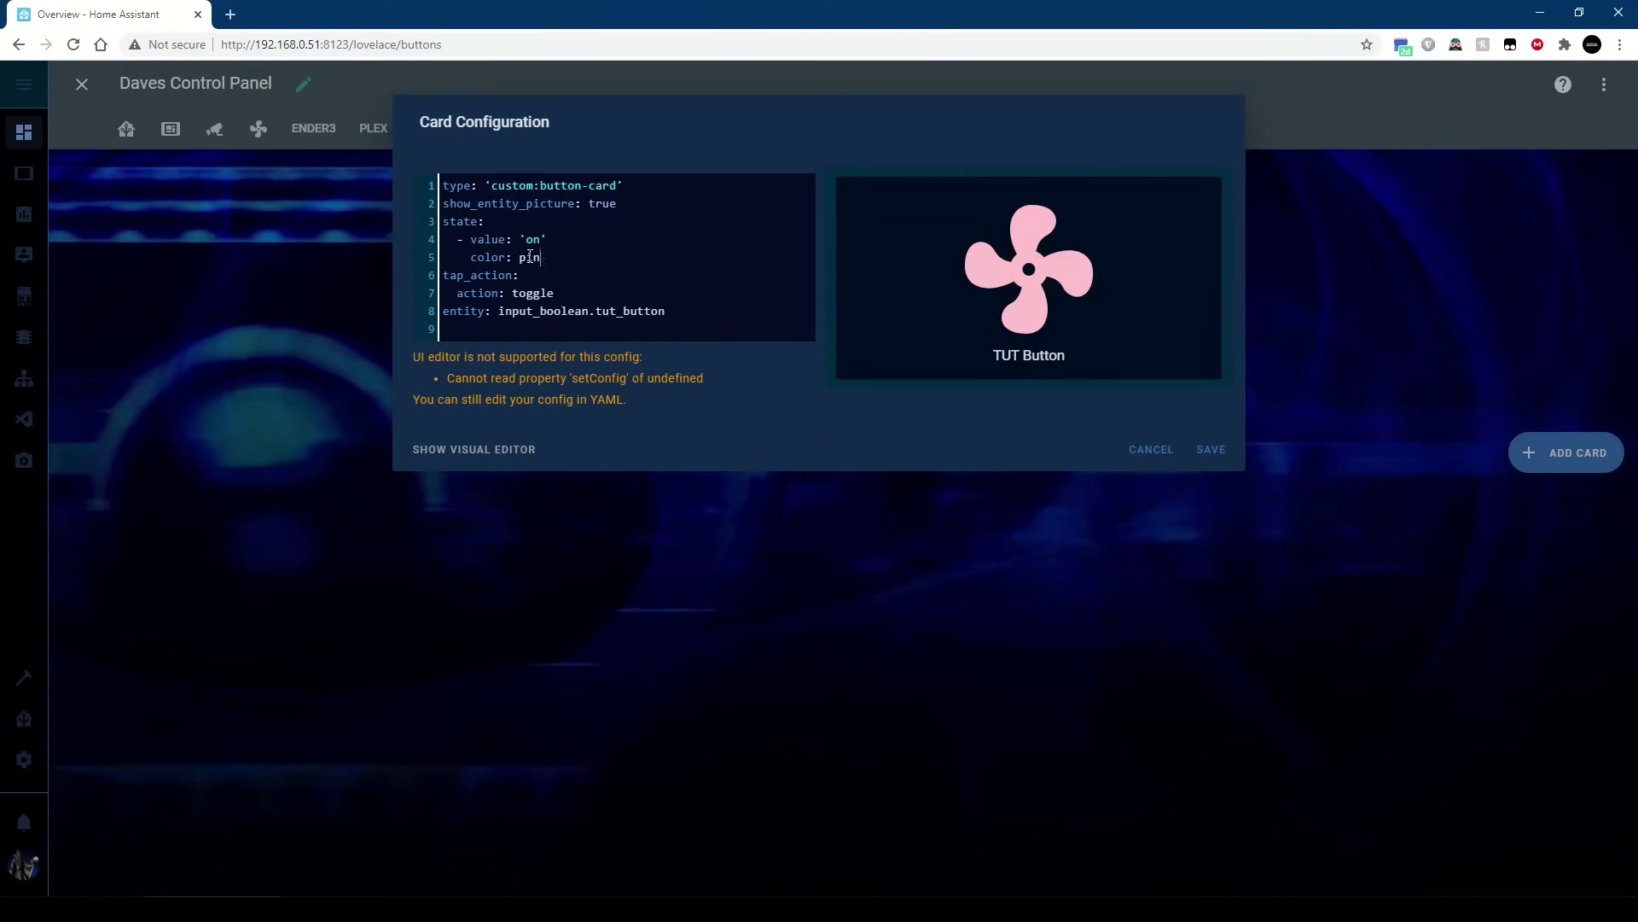
{"action": "key", "text": "BackSpace"}
{"action": "key", "text": "BackSpace"}
{"action": "key", "text": "BackSpace"}
{"action": "key", "text": "BackSpace"}
{"action": "type", "text": "orange"}
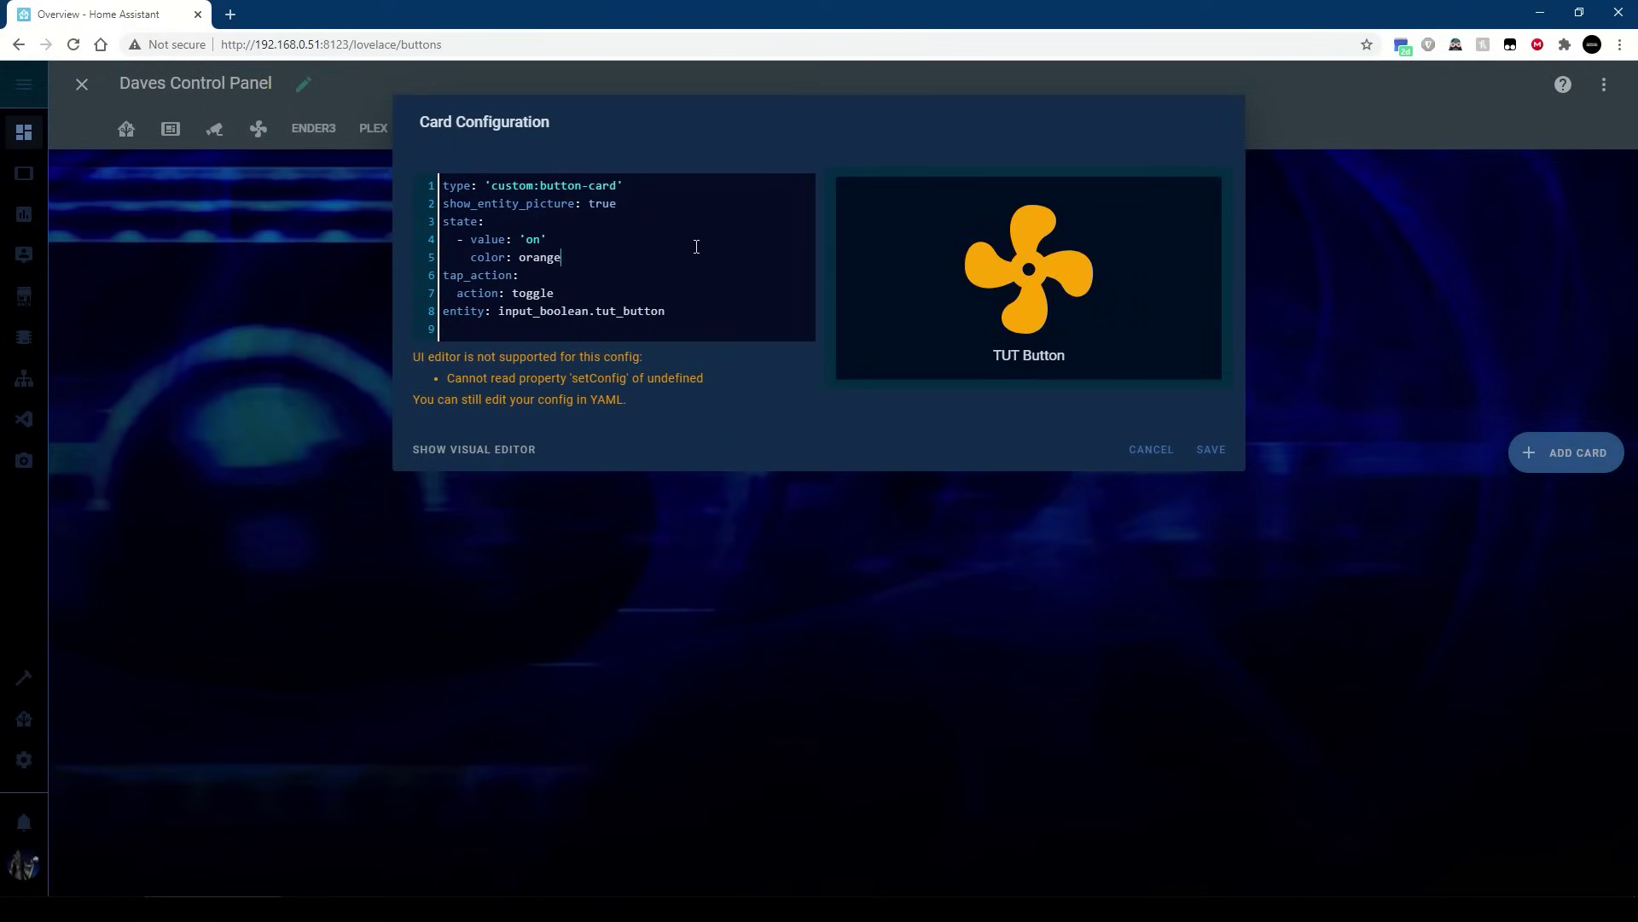
Replace the colour with rgb(128,50,50) for a duller red.
{"action": "left_click_drag", "start_coordinate": [561, 258], "coordinate": [517, 258]}
{"action": "key", "text": "BackSpace"}
{"action": "type", "text": "rgb("}
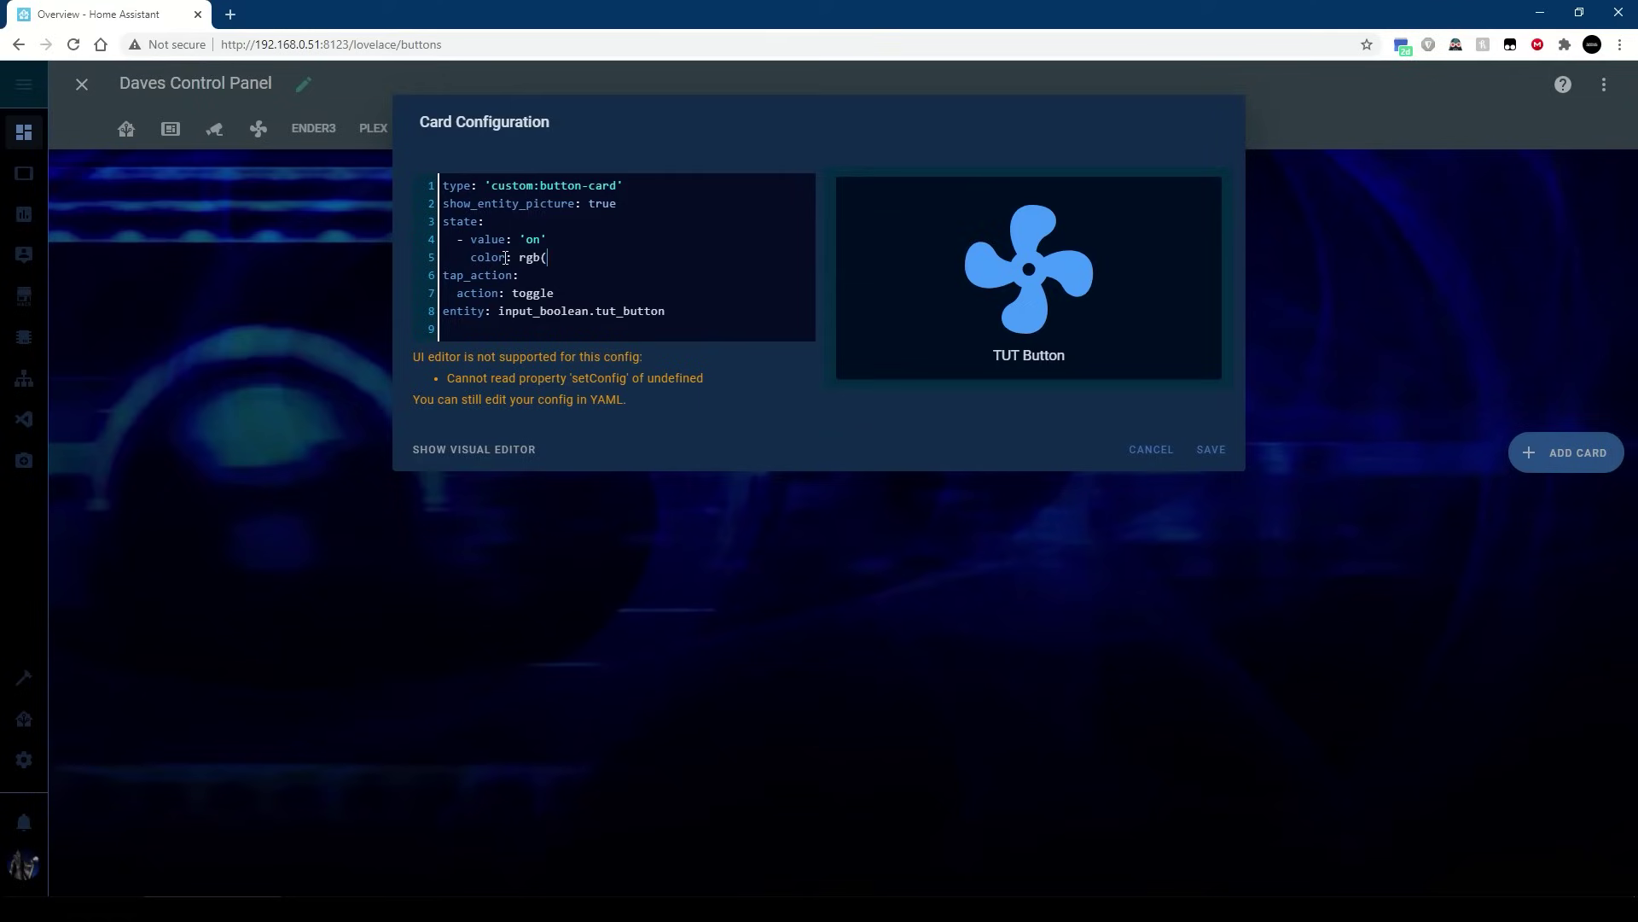
{"action": "type", "text": "128,255,255"}
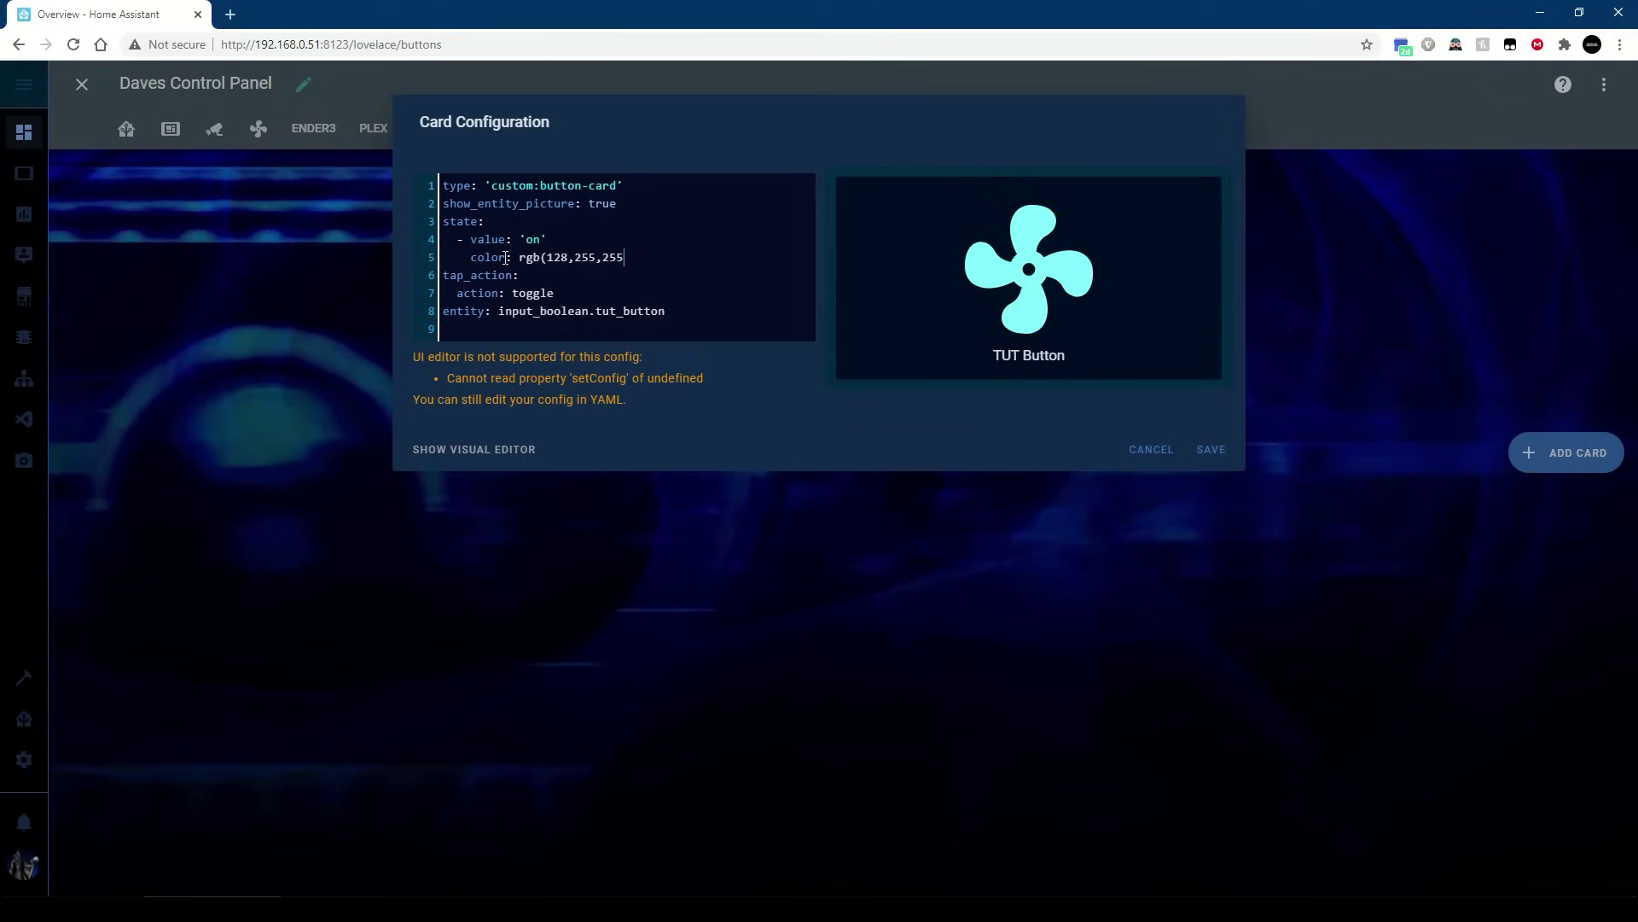
{"action": "key", "text": "BackSpace"}
{"action": "key", "text": "BackSpace"}
{"action": "key", "text": "BackSpace"}
{"action": "type", "text": "50)"}
{"action": "key", "text": "Left"}
{"action": "key", "text": "Left"}
{"action": "key", "text": "Left"}
{"action": "key", "text": "Left"}
{"action": "key", "text": "BackSpace"}
{"action": "key", "text": "BackSpace"}
{"action": "key", "text": "BackSpace"}
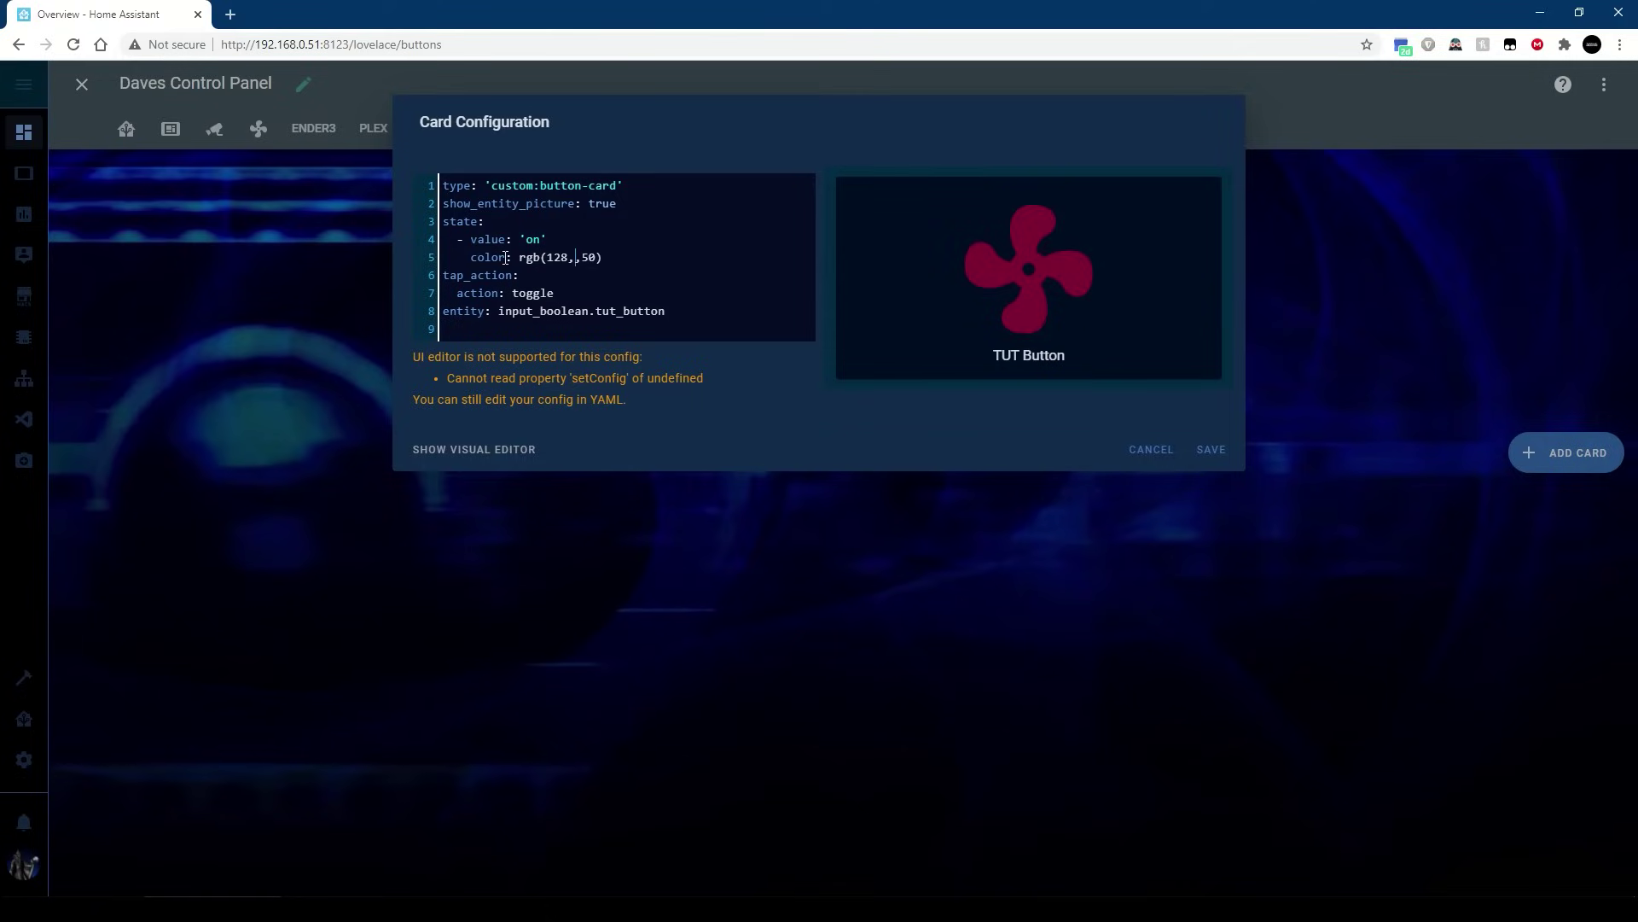
{"action": "type", "text": "50"}
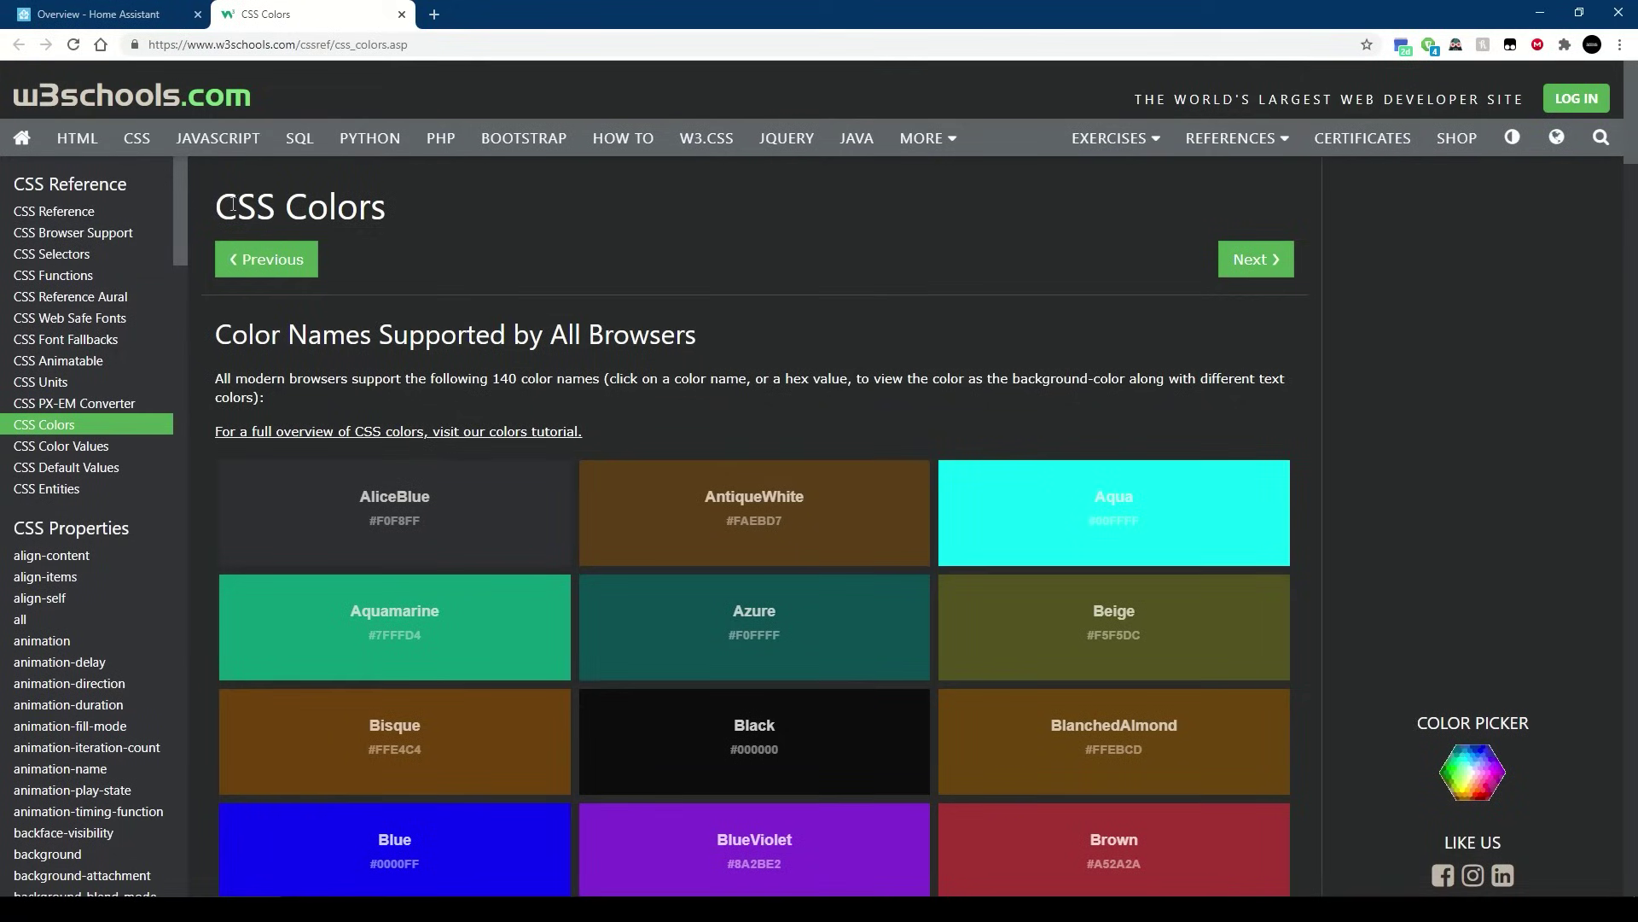
Mix rgb(139, 187, 67) in the w3schools RGB calculator and copy the value.
{"action": "left_click_drag", "start_coordinate": [232, 203], "coordinate": [309, 207]}
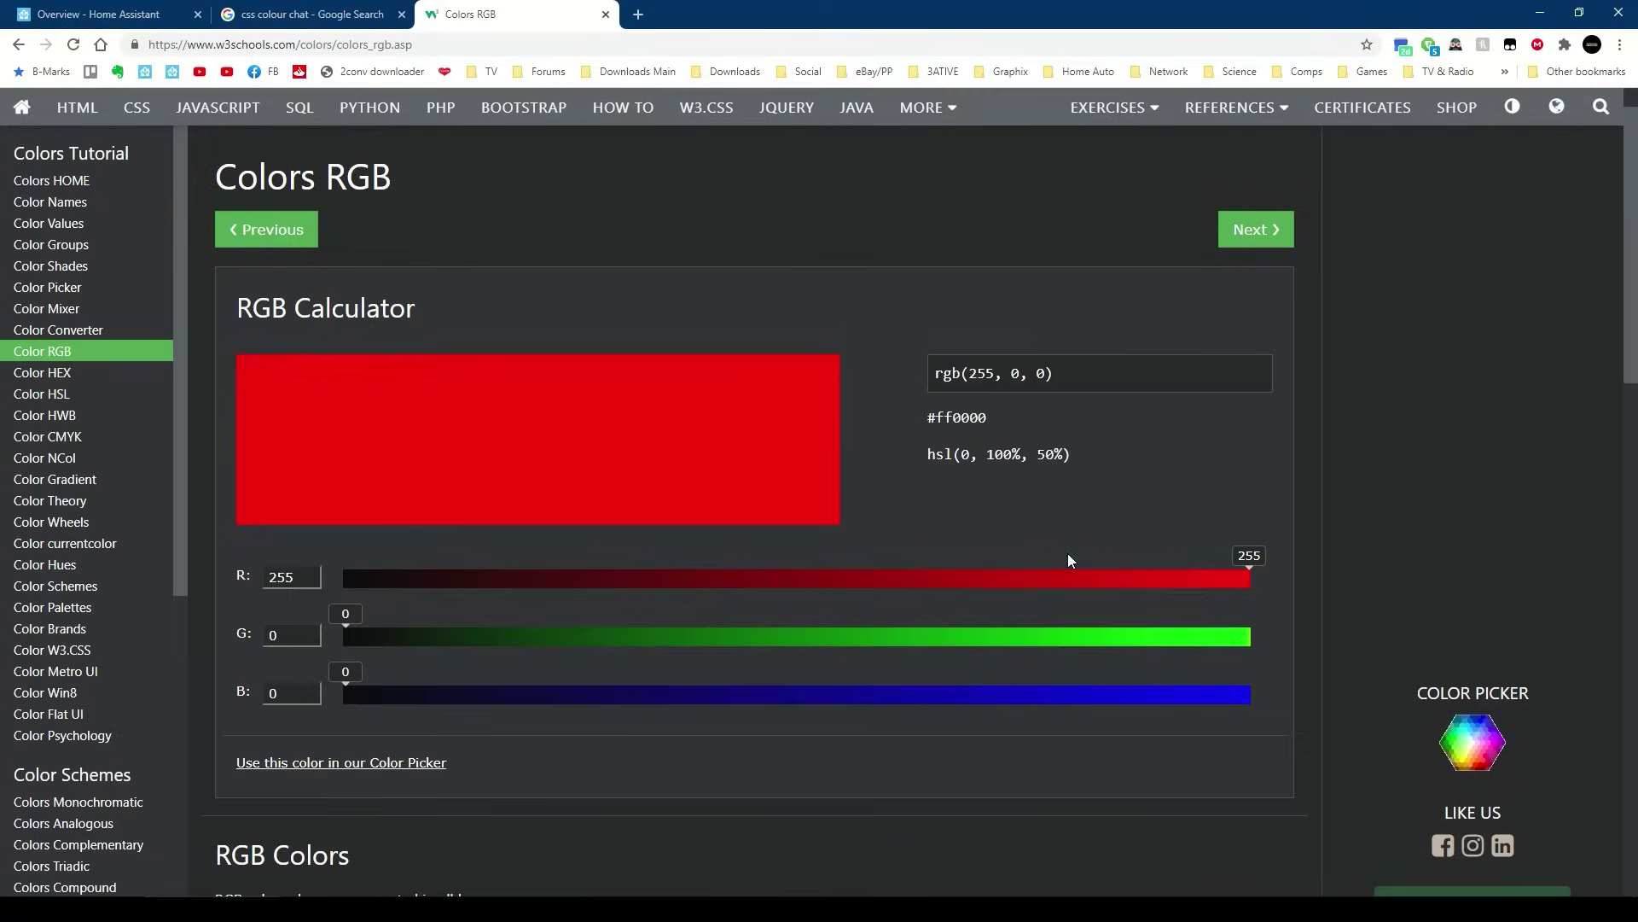
{"action": "left_click_drag", "start_coordinate": [1245, 567], "coordinate": [820, 579]}
{"action": "left_click", "coordinate": [984, 636]}
{"action": "left_click", "coordinate": [856, 694]}
{"action": "left_click", "coordinate": [574, 695]}
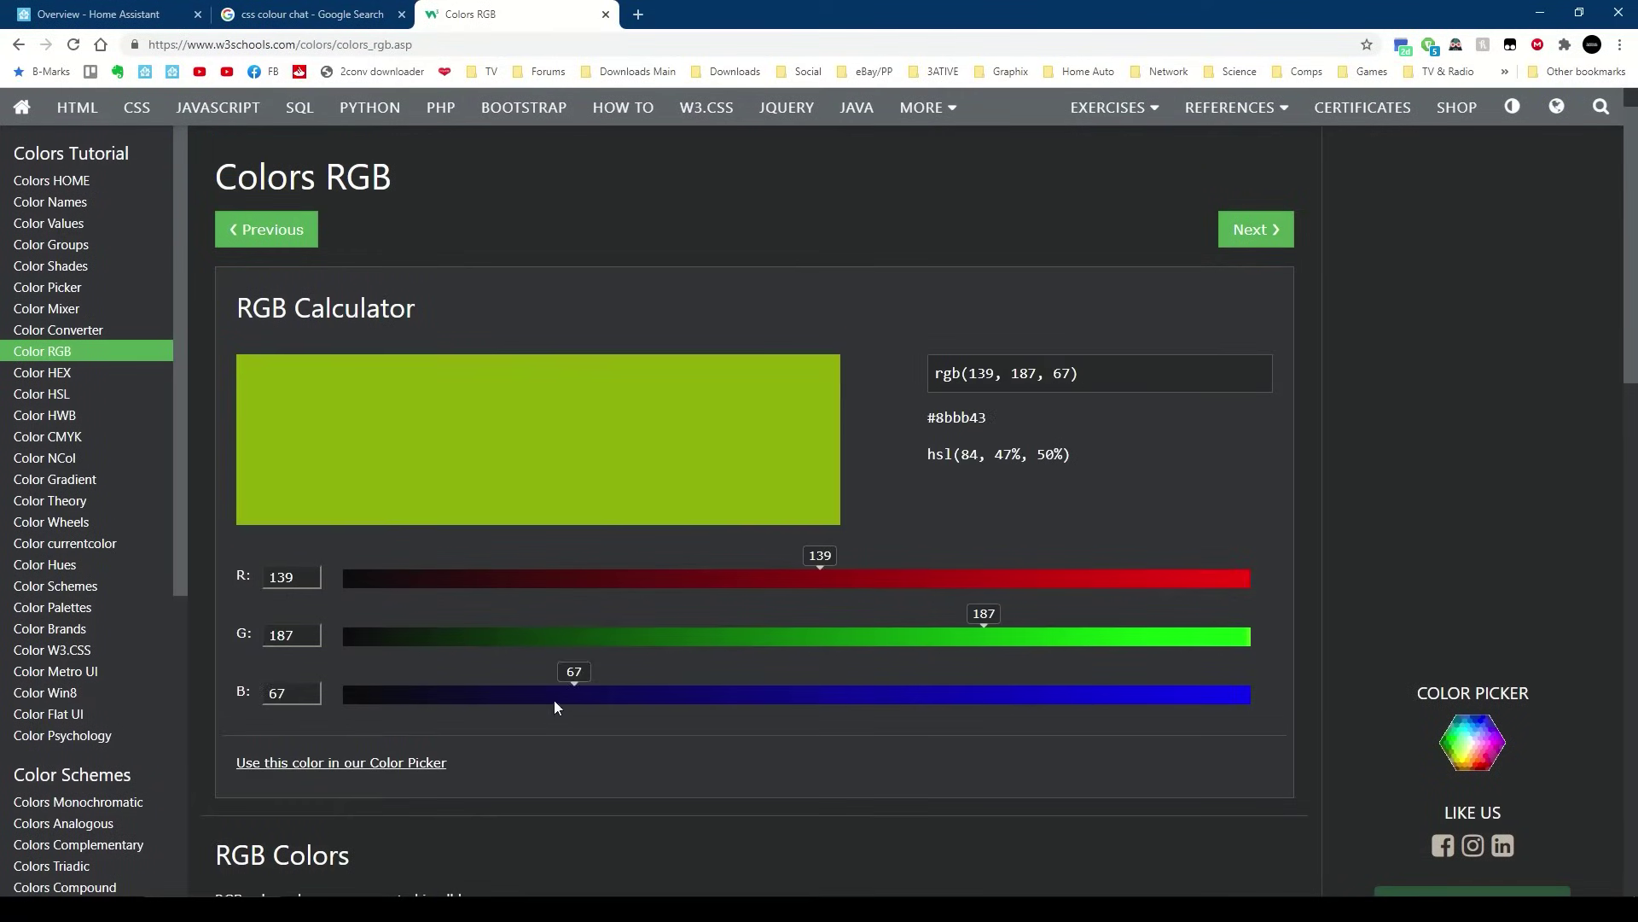
{"action": "left_click_drag", "start_coordinate": [1101, 372], "coordinate": [925, 374]}
{"action": "key", "text": "ctrl+c"}
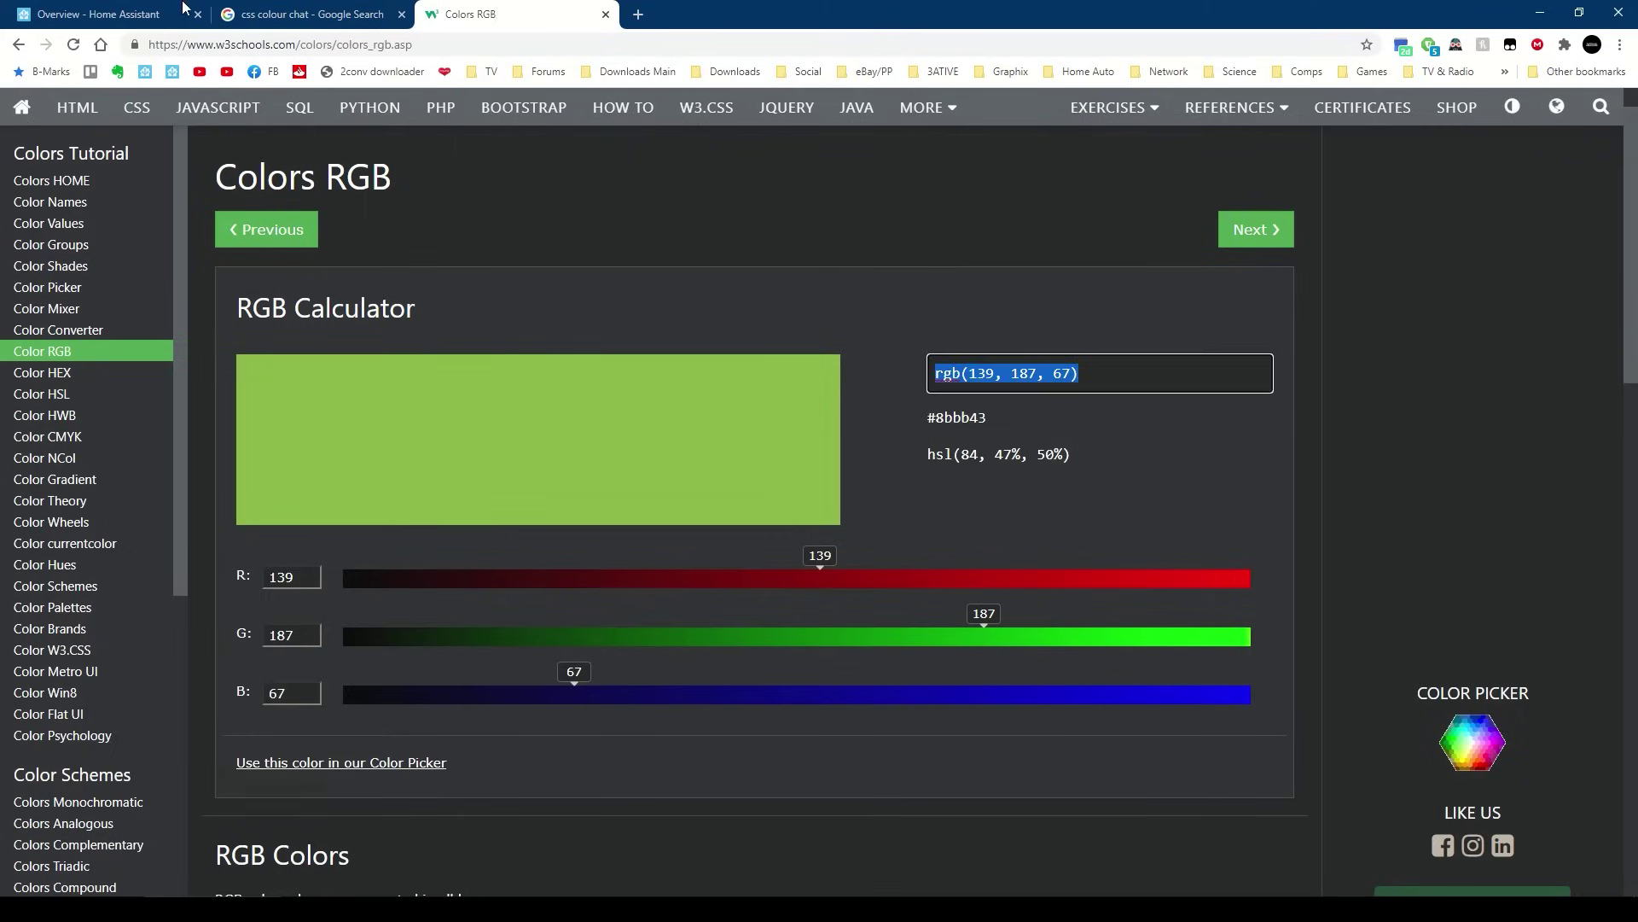
Paste rgb(139, 187, 67) over the old rgb(128,50,50) on-state colour.
{"action": "left_click", "coordinate": [93, 14]}
{"action": "left_click_drag", "start_coordinate": [540, 291], "coordinate": [522, 286]}
{"action": "key", "text": "ctrl+v"}
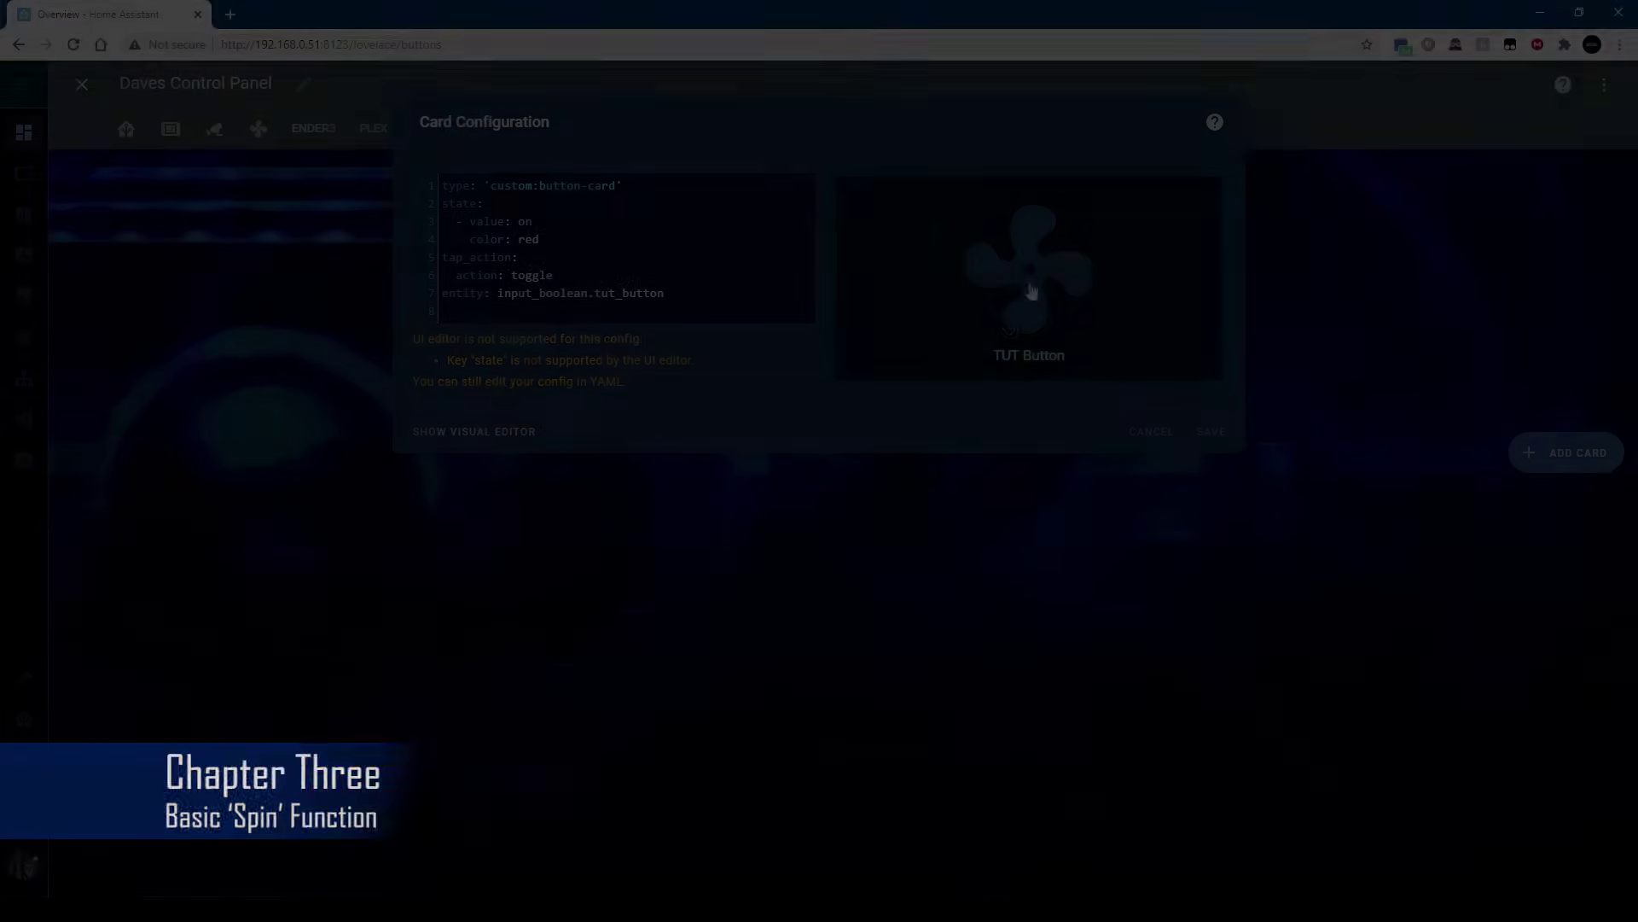
Add a 'spin: true' line under the on-state colour setting.
{"action": "left_click", "coordinate": [1031, 291]}
{"action": "left_click", "coordinate": [1032, 299]}
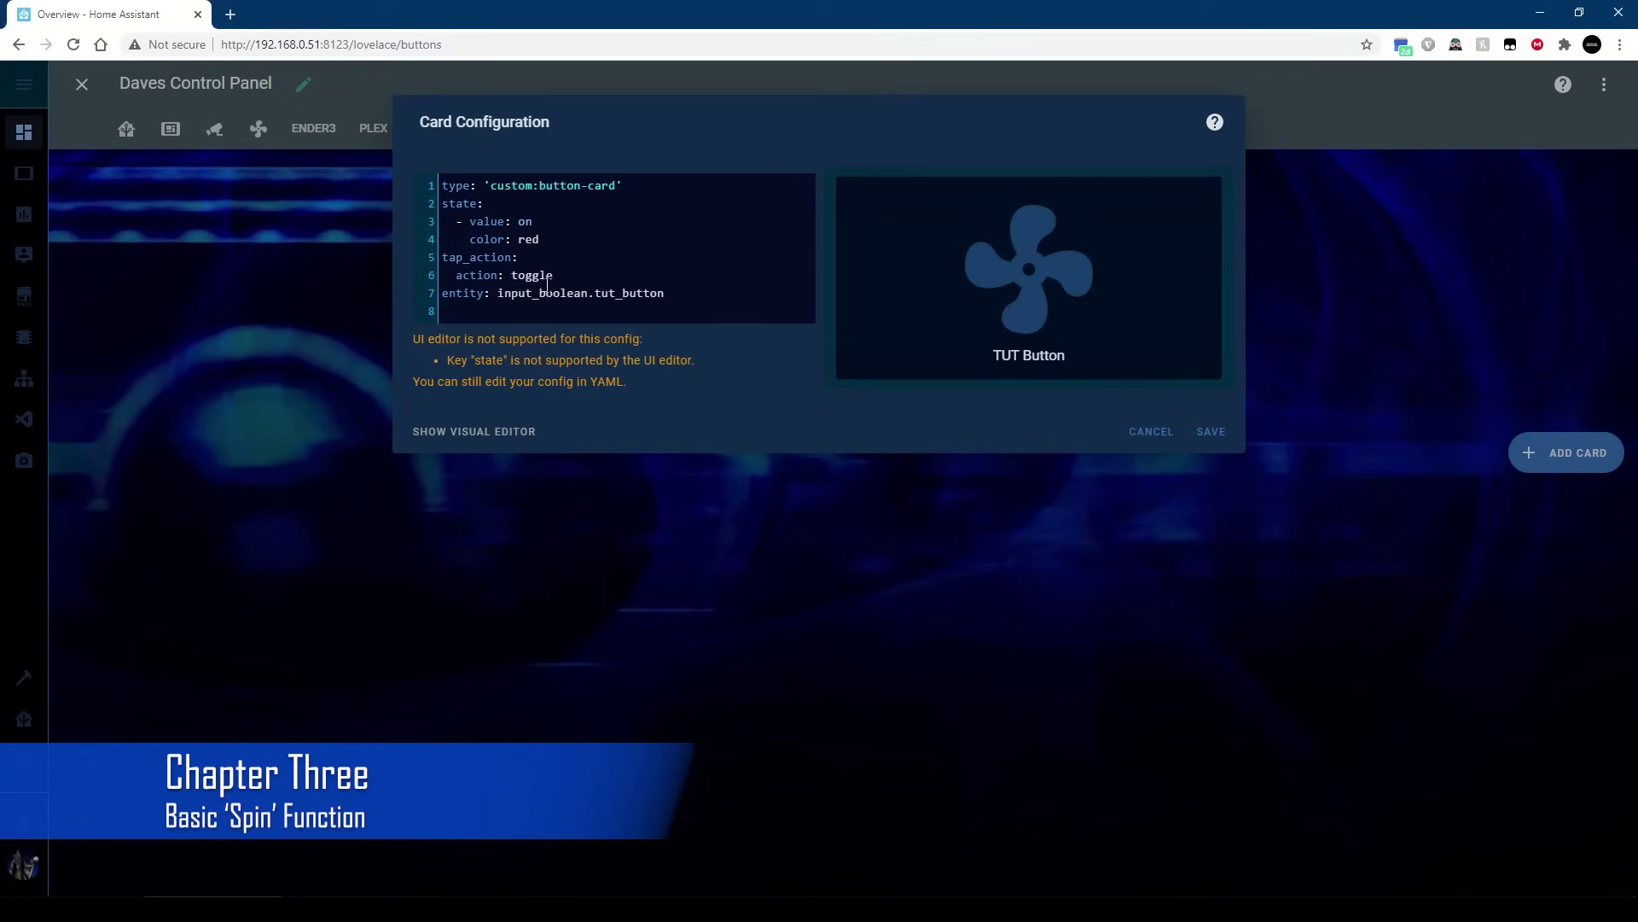
{"action": "left_click", "coordinate": [558, 240]}
{"action": "key", "text": "Return"}
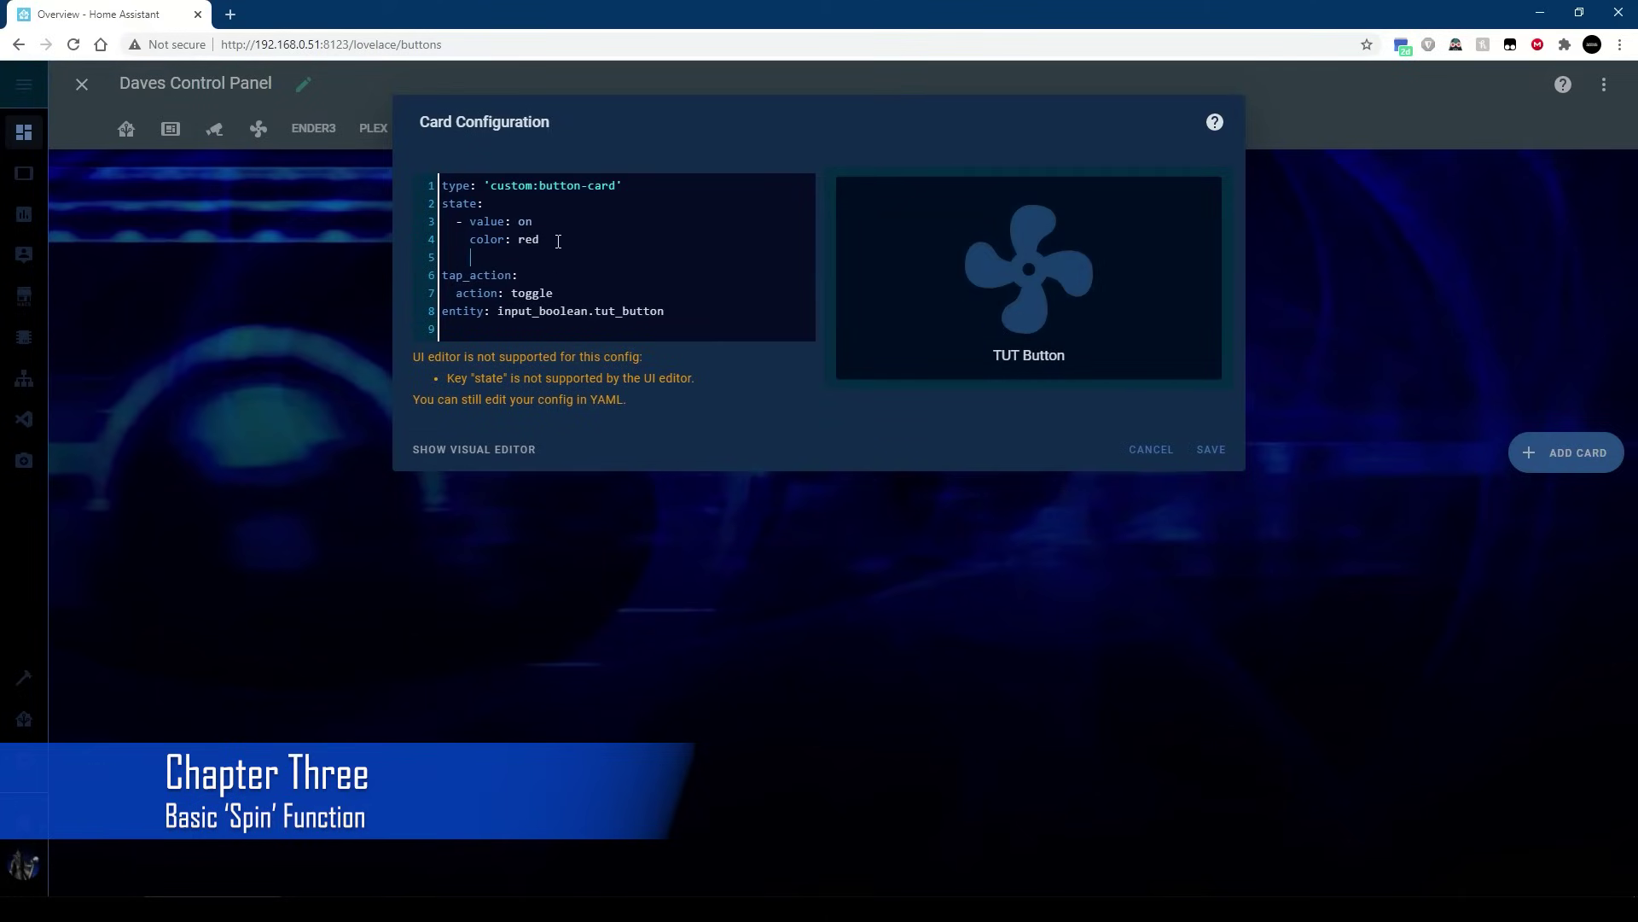
{"action": "type", "text": "spin"}
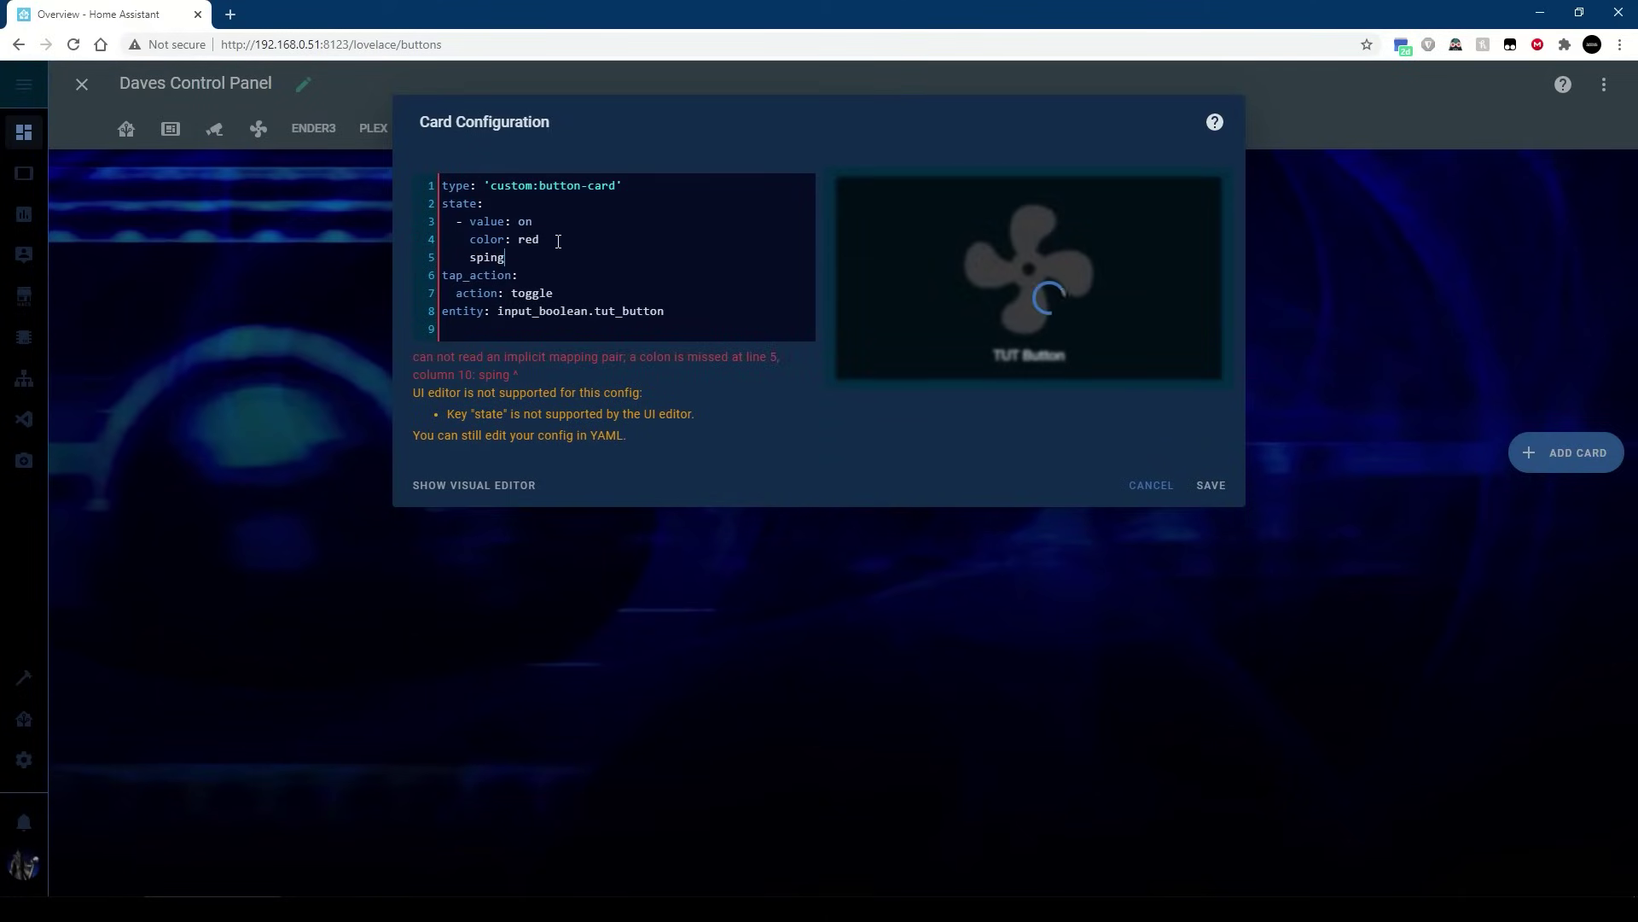
{"action": "type", "text": ": "}
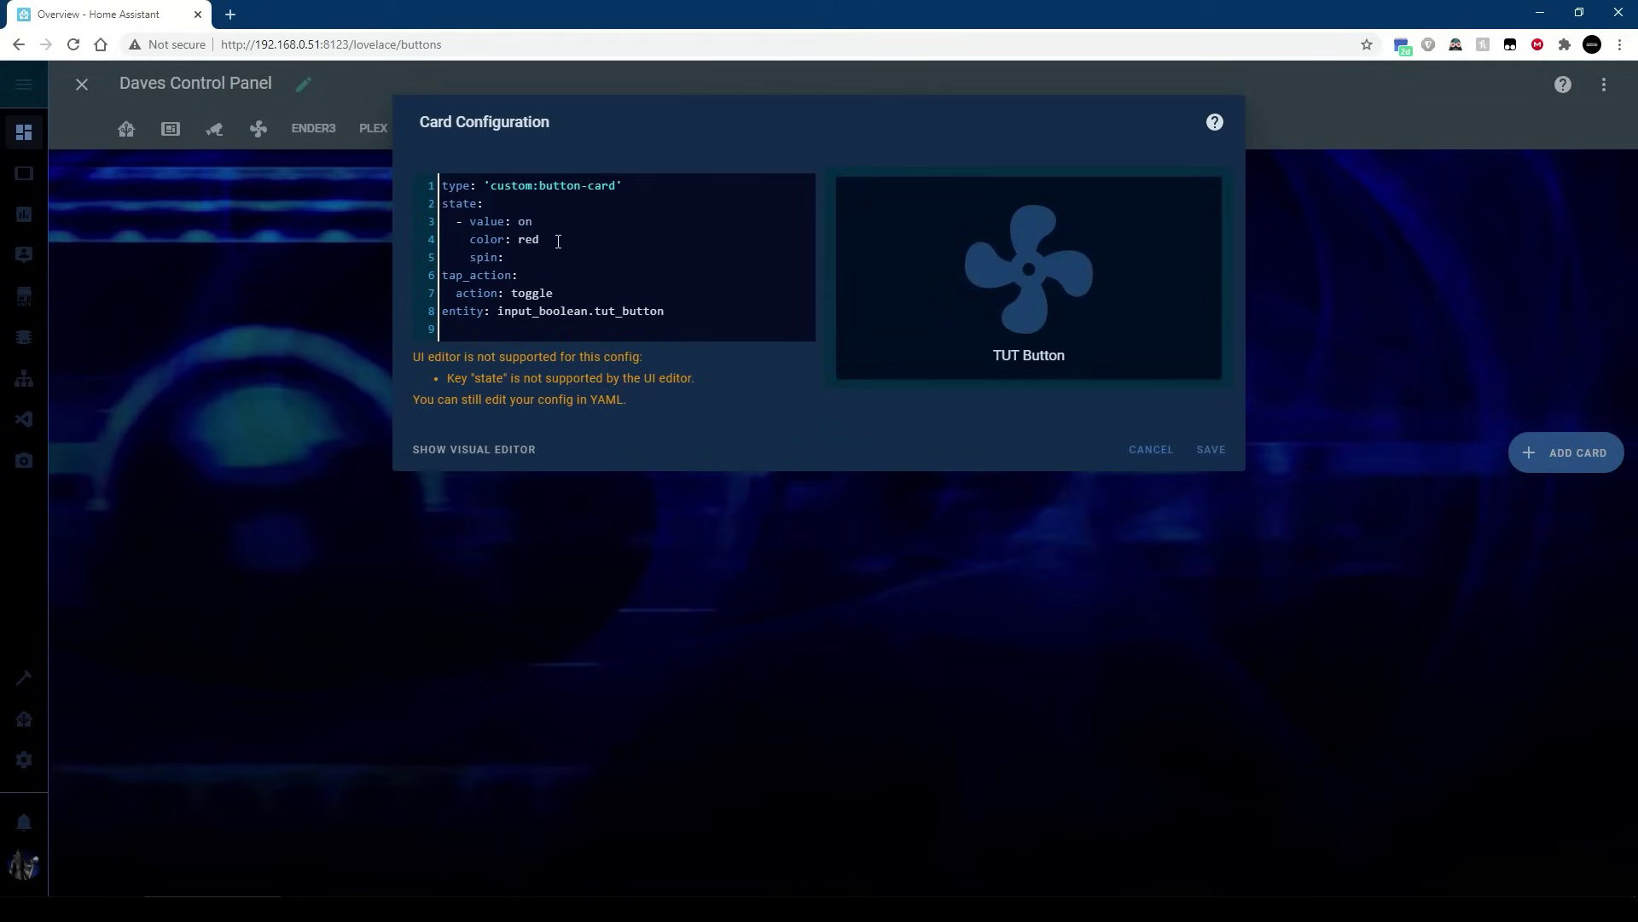
{"action": "type", "text": "tu"}
{"action": "type", "text": "ue"}
Highlight the on, red and true values and toggle the button to watch the fan spin.
{"action": "left_click_drag", "start_coordinate": [665, 312], "coordinate": [494, 317]}
{"action": "double_click", "coordinate": [525, 222]}
{"action": "double_click", "coordinate": [529, 240]}
{"action": "double_click", "coordinate": [525, 258]}
{"action": "left_click", "coordinate": [1058, 330]}
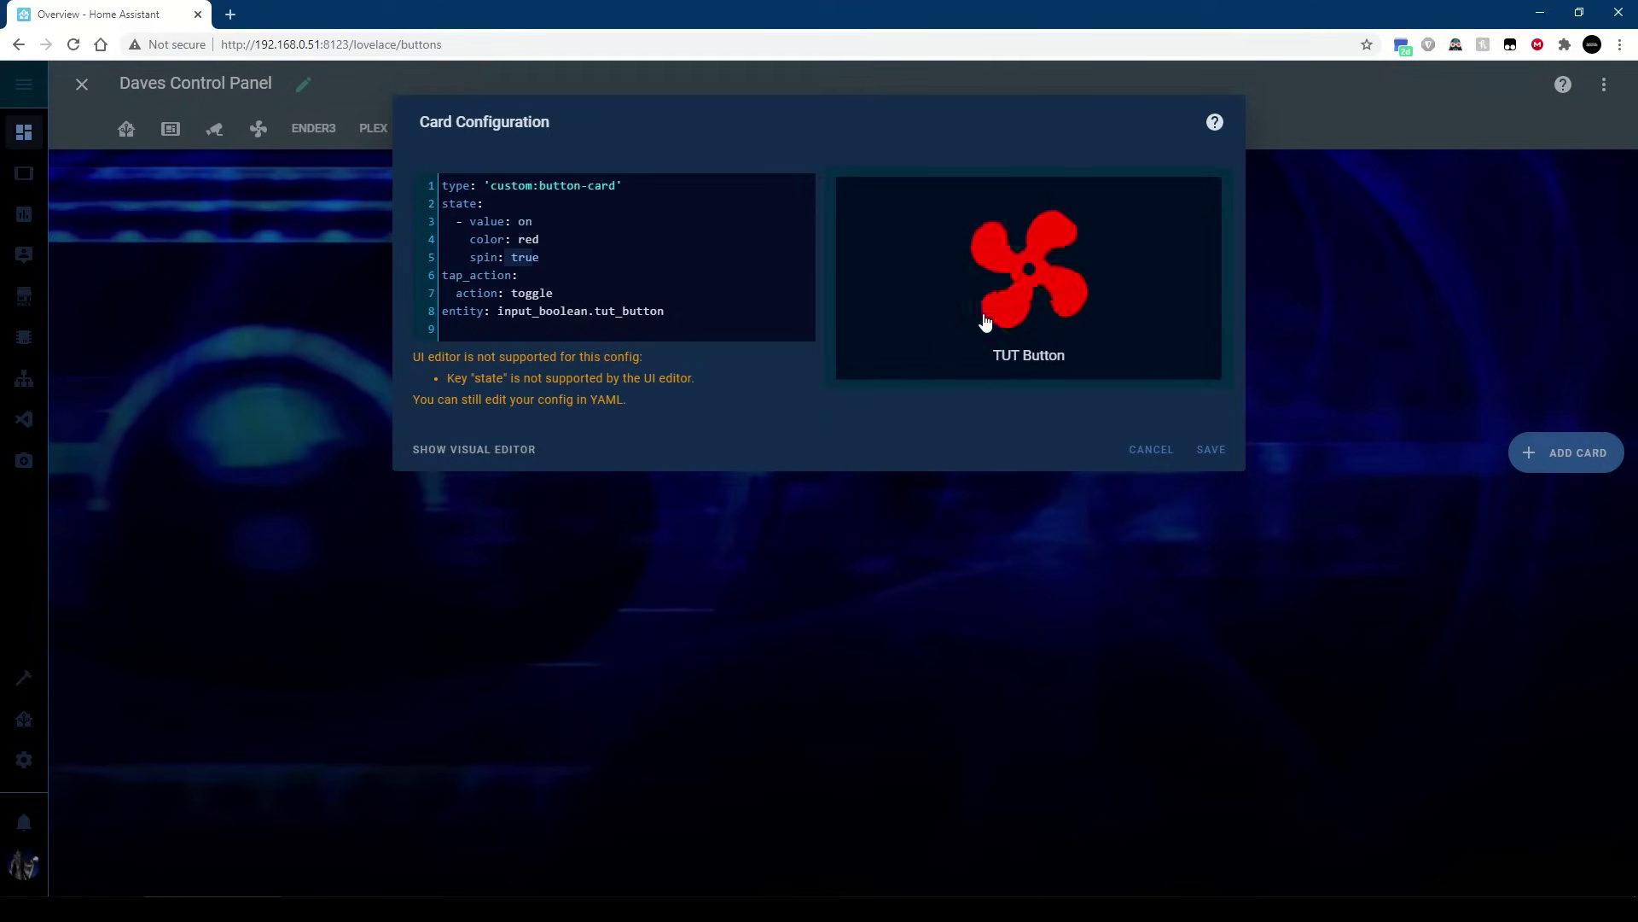
{"action": "left_click", "coordinate": [1024, 293]}
{"action": "left_click", "coordinate": [1028, 293]}
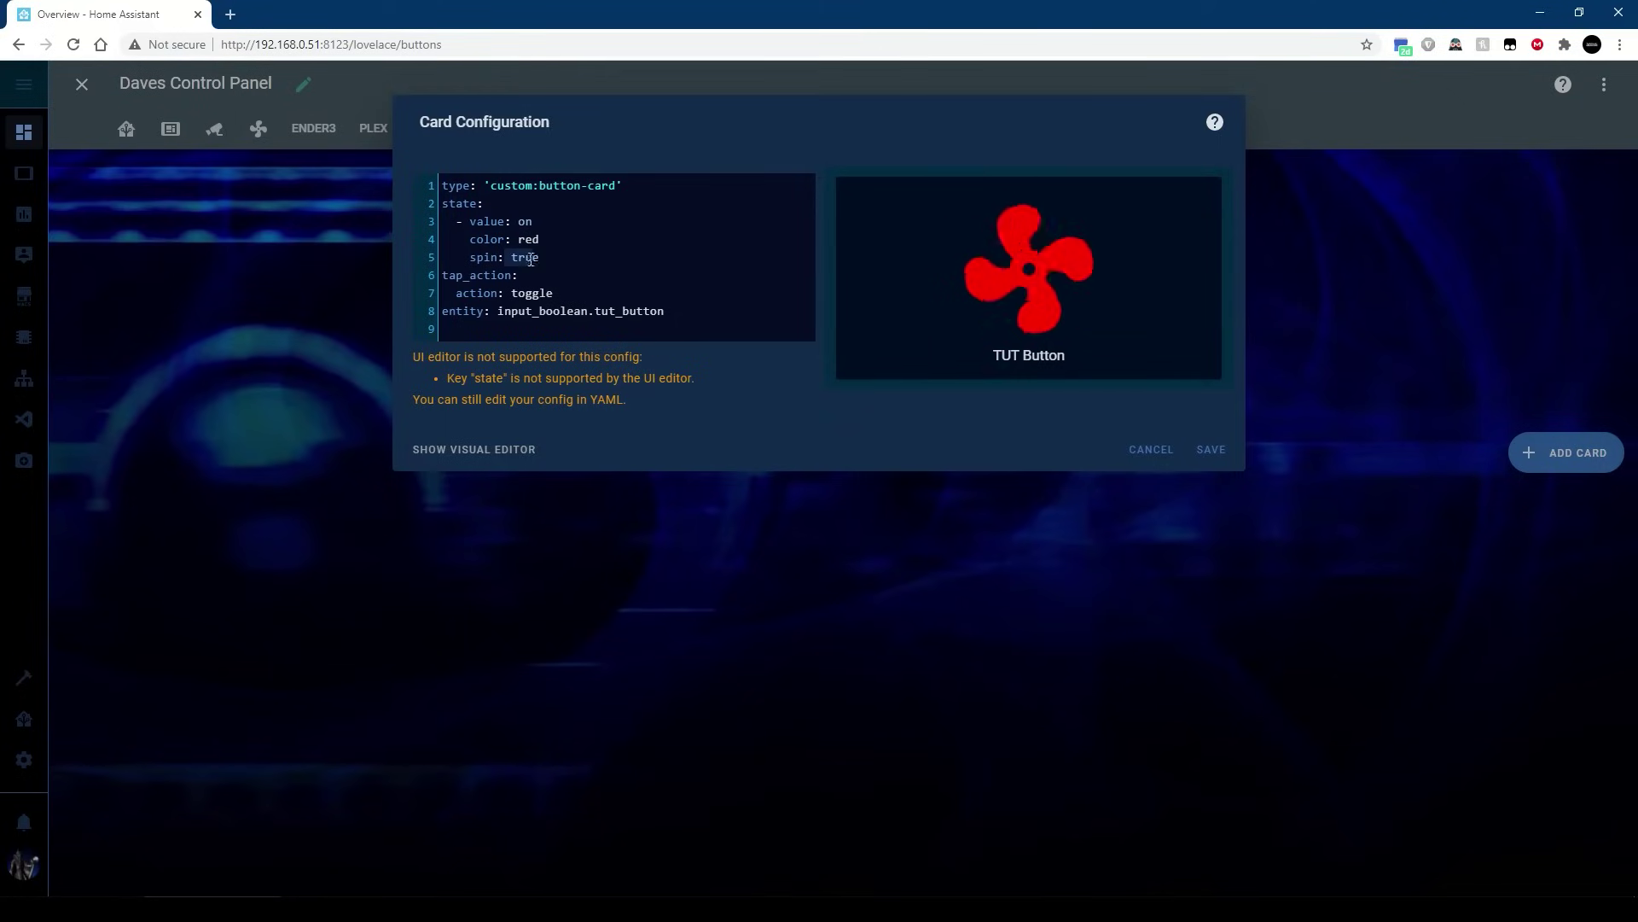
{"action": "left_click", "coordinate": [676, 282]}
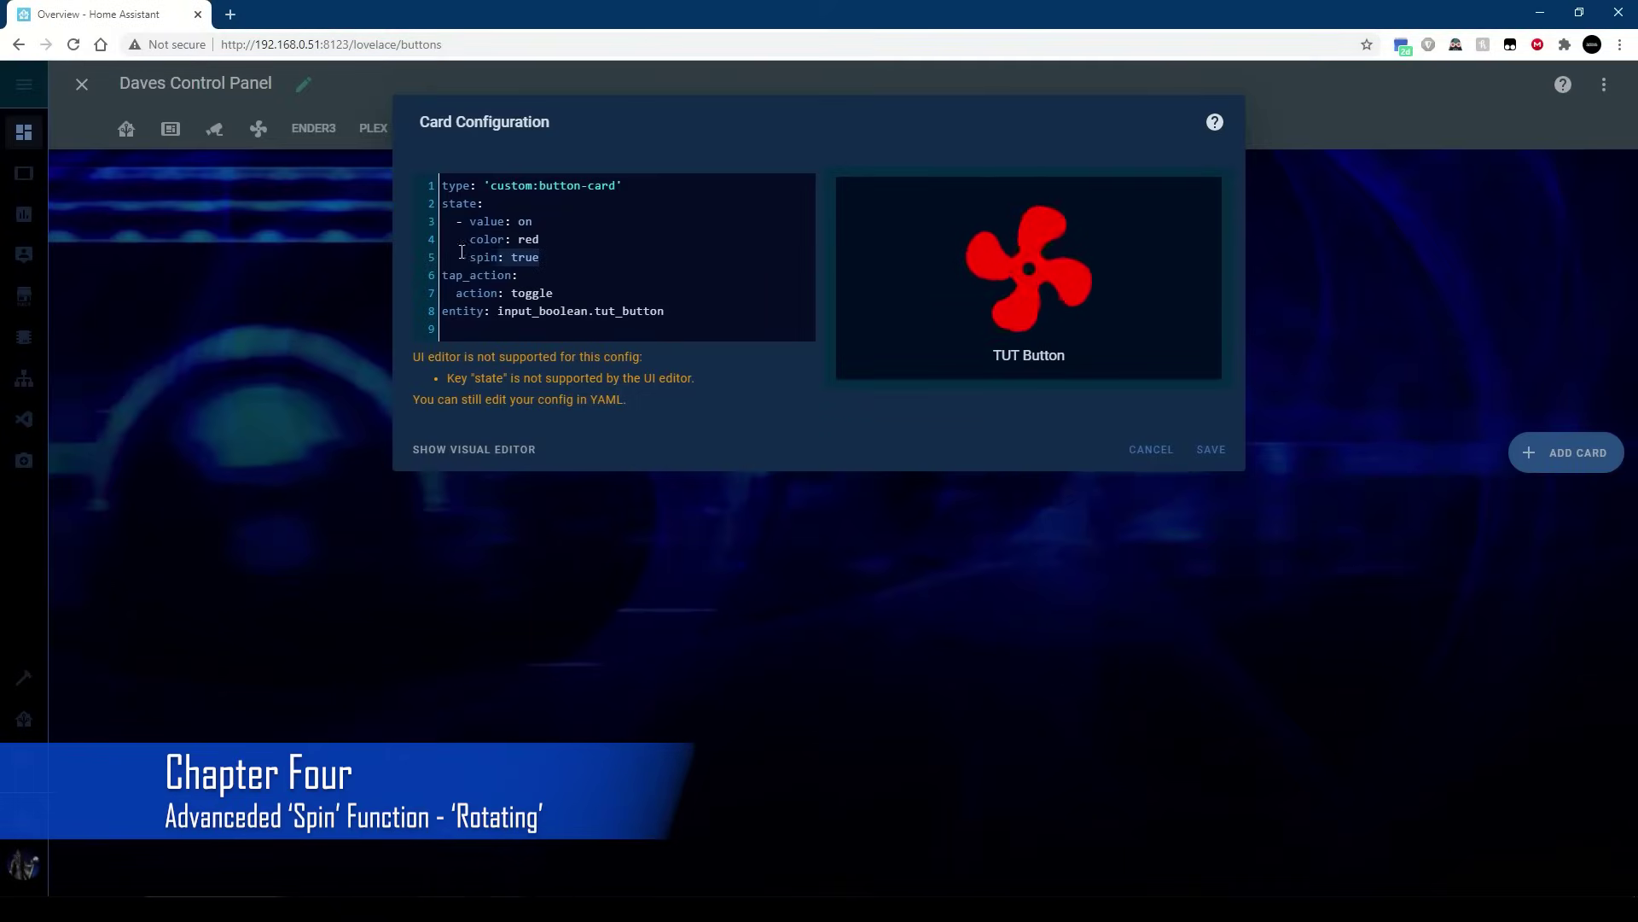
Replace spin with a styles icon animation 'rotating 2s linear infinite'.
{"action": "key", "text": "BackSpace"}
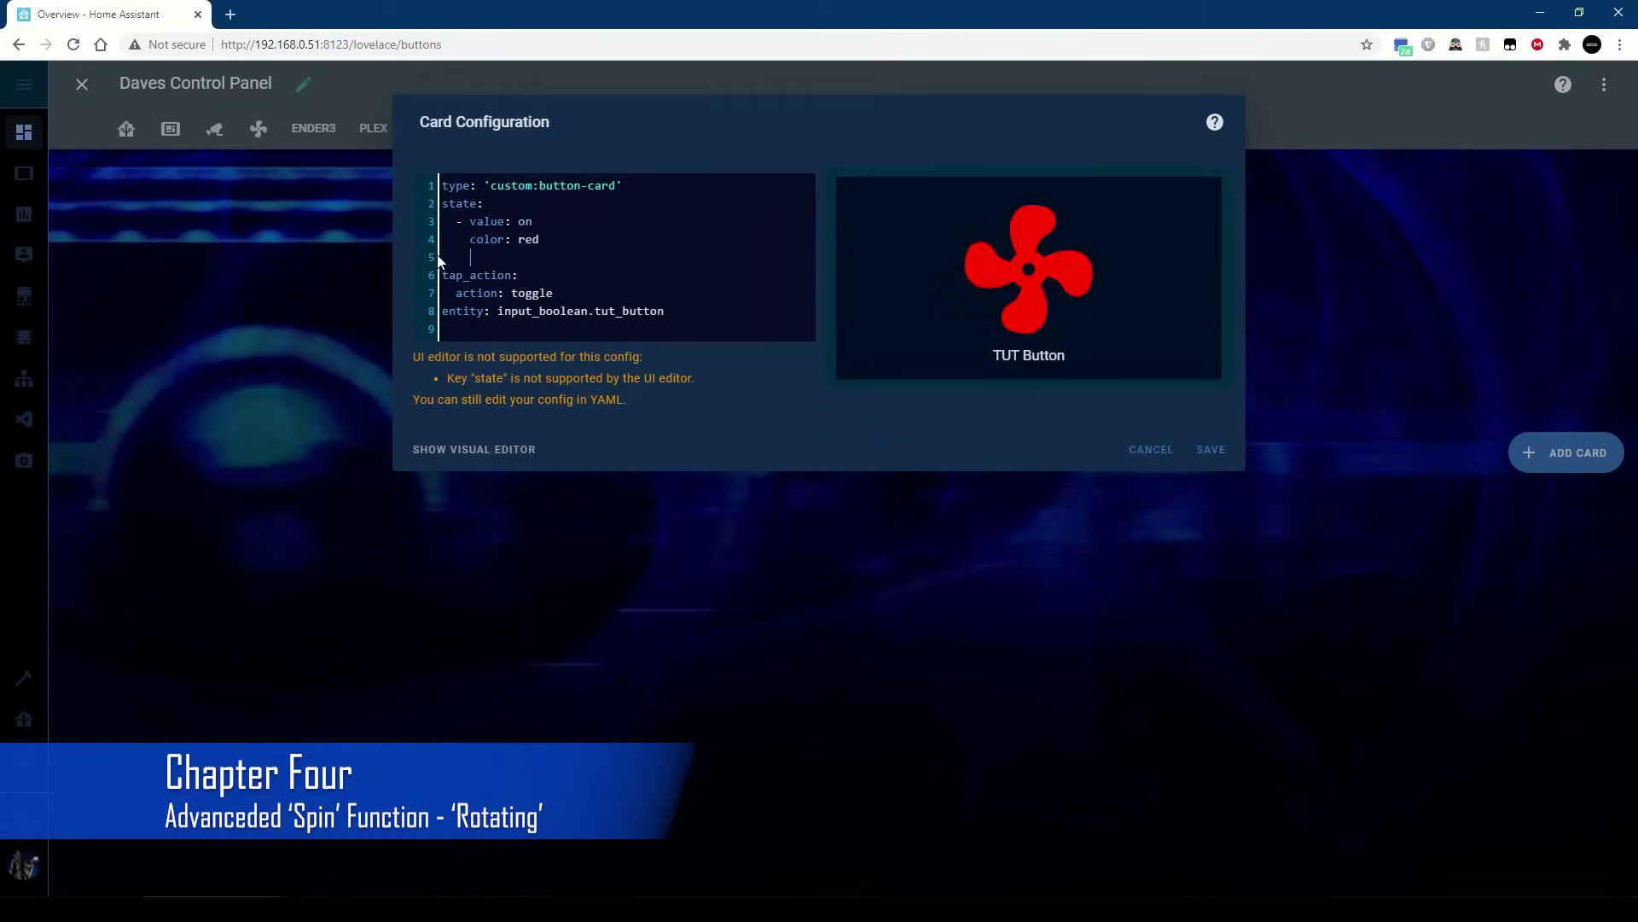
{"action": "type", "text": "styles:"}
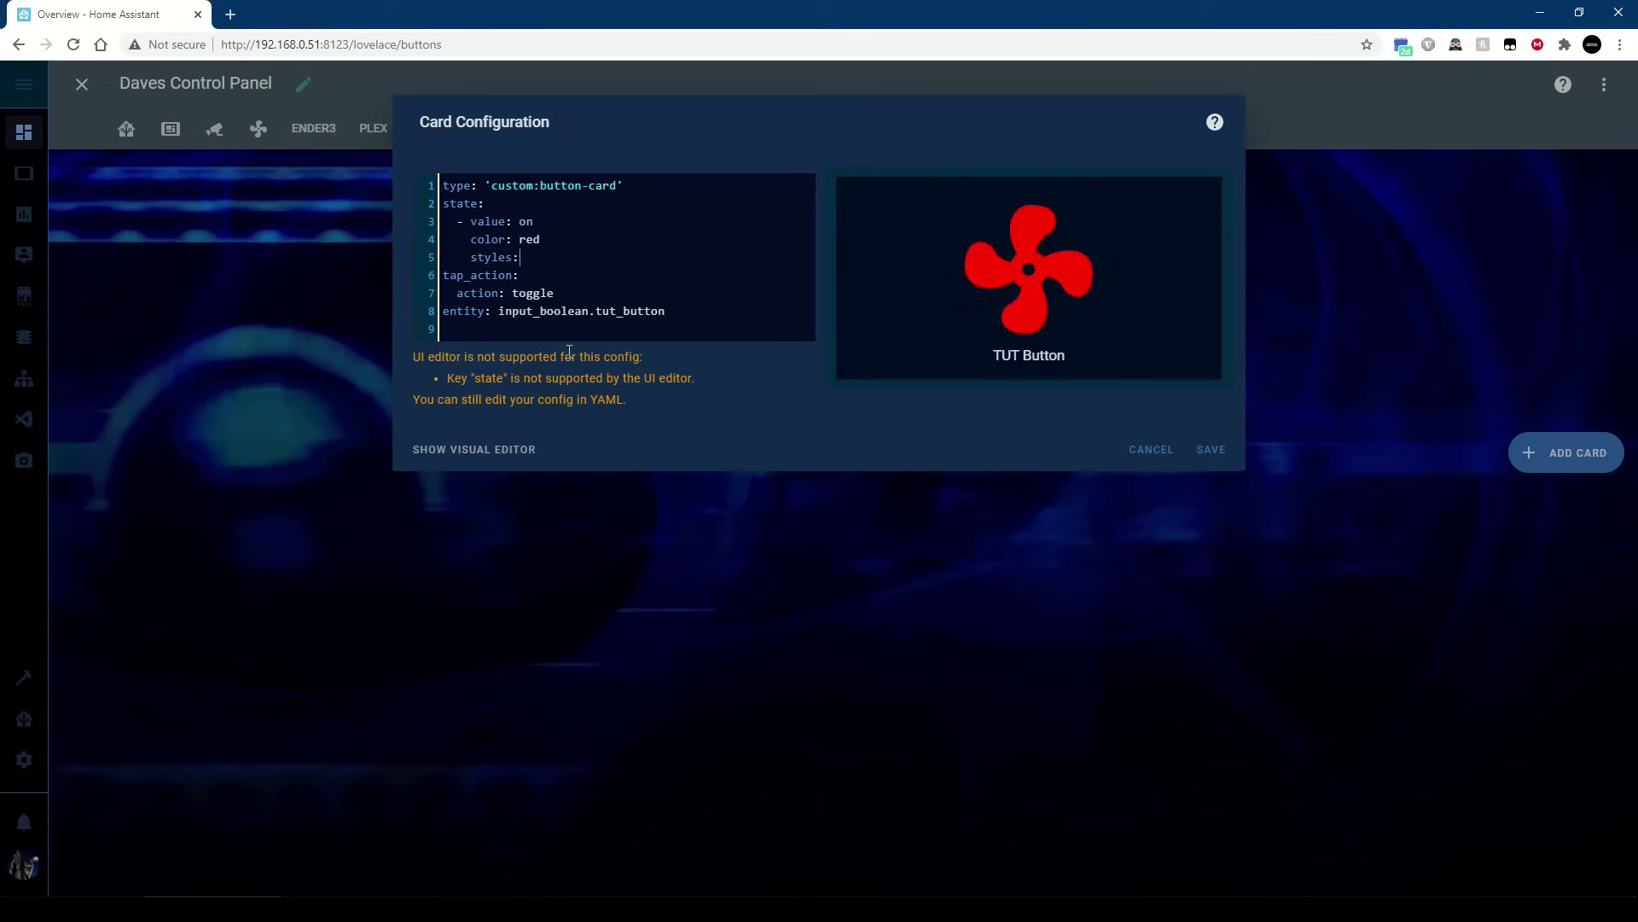
{"action": "key", "text": "Return"}
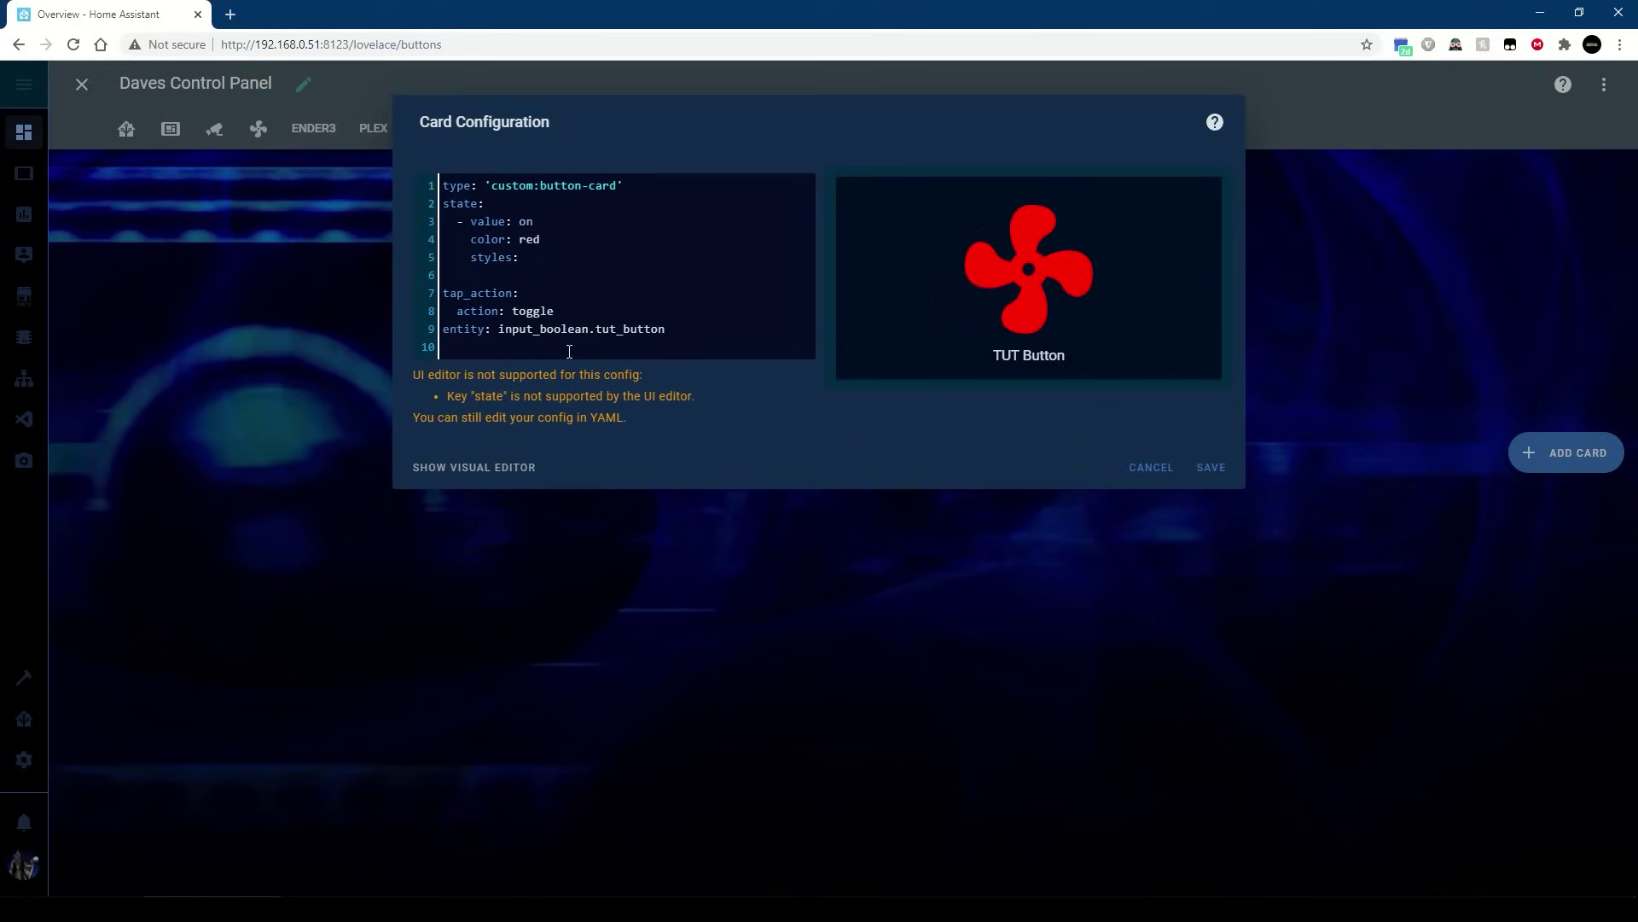
{"action": "type", "text": "icon:"}
{"action": "key", "text": "Return"}
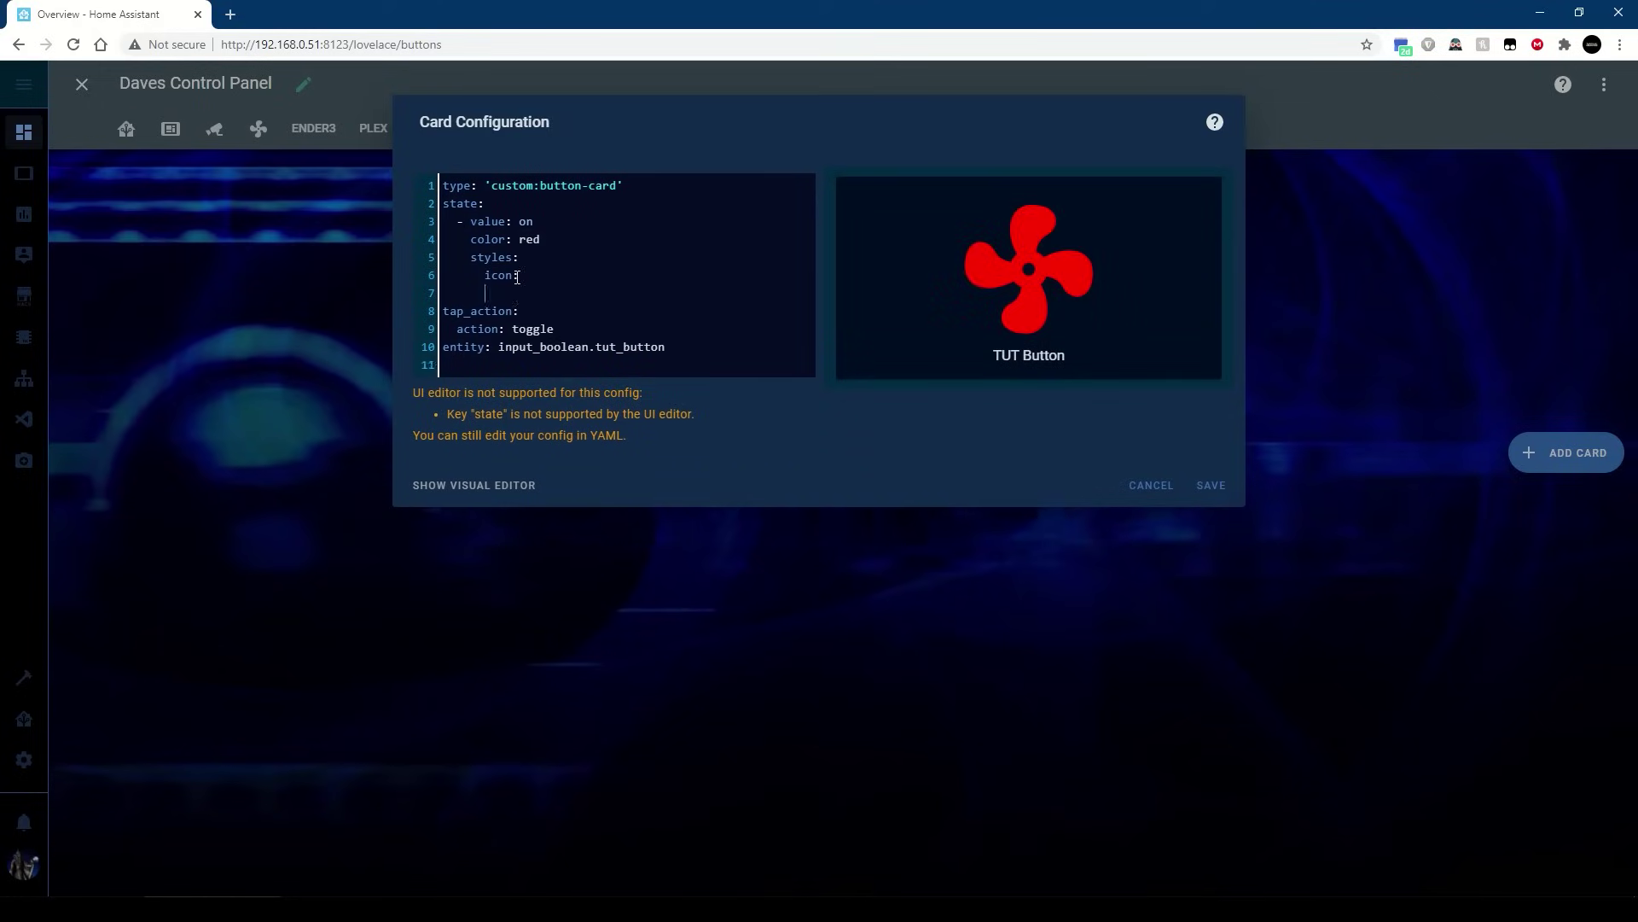
{"action": "type", "text": "- animation:"}
{"action": "key", "text": "Return"}
{"action": "type", "text": "- "}
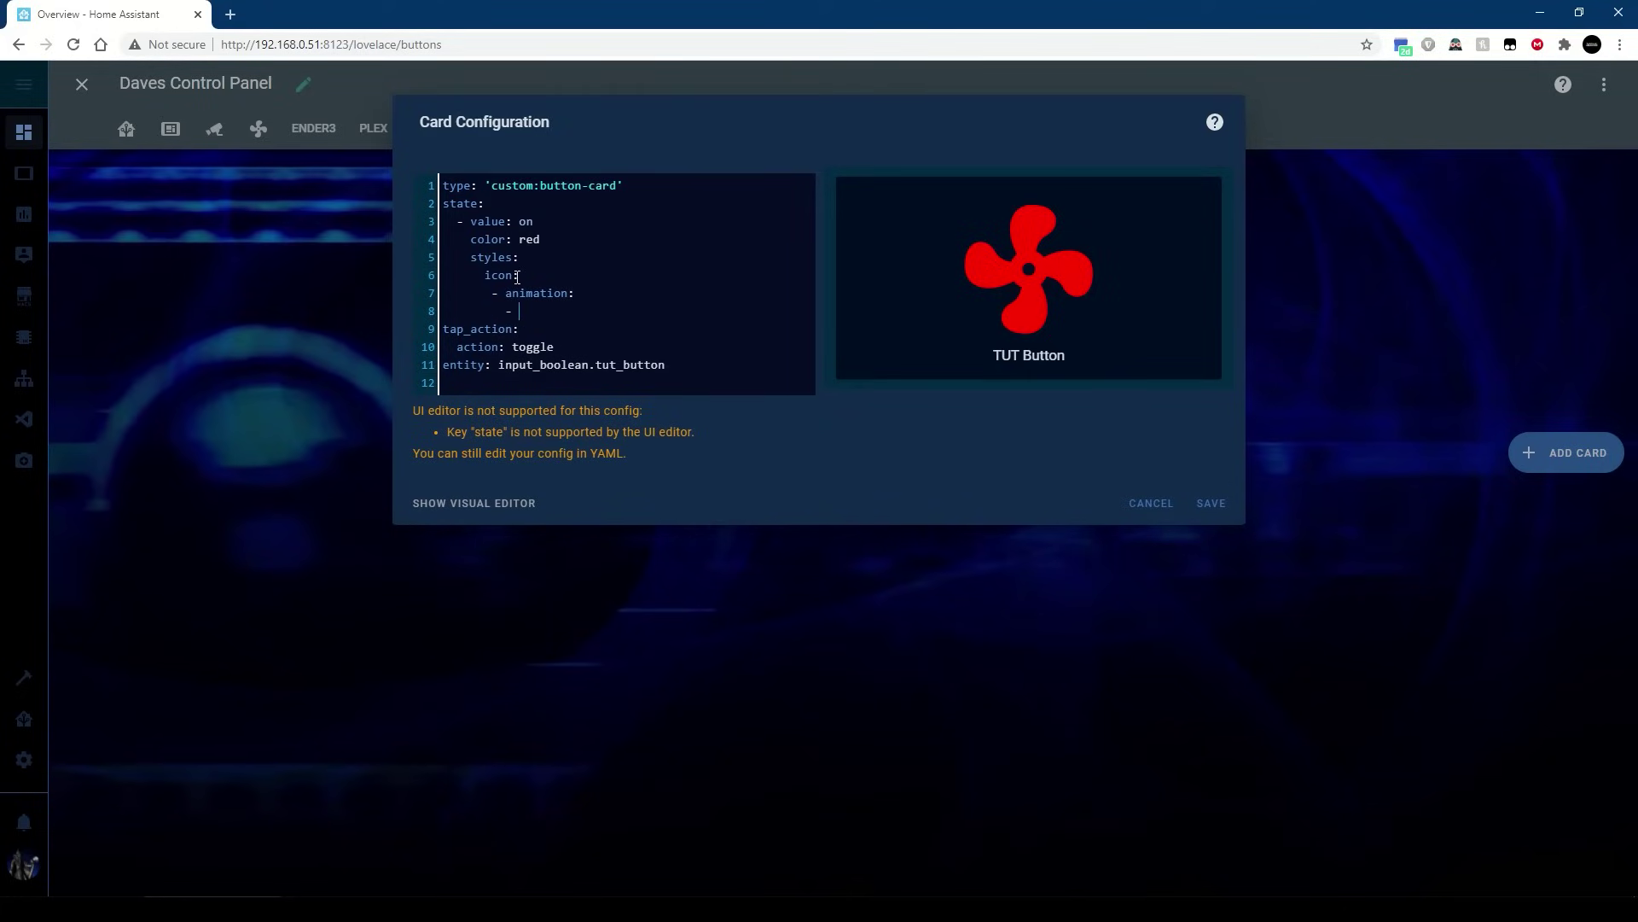
{"action": "type", "text": "rotating"}
{"action": "type", "text": "2s le"}
{"action": "type", "text": "inear "}
{"action": "type", "text": "infinite"}
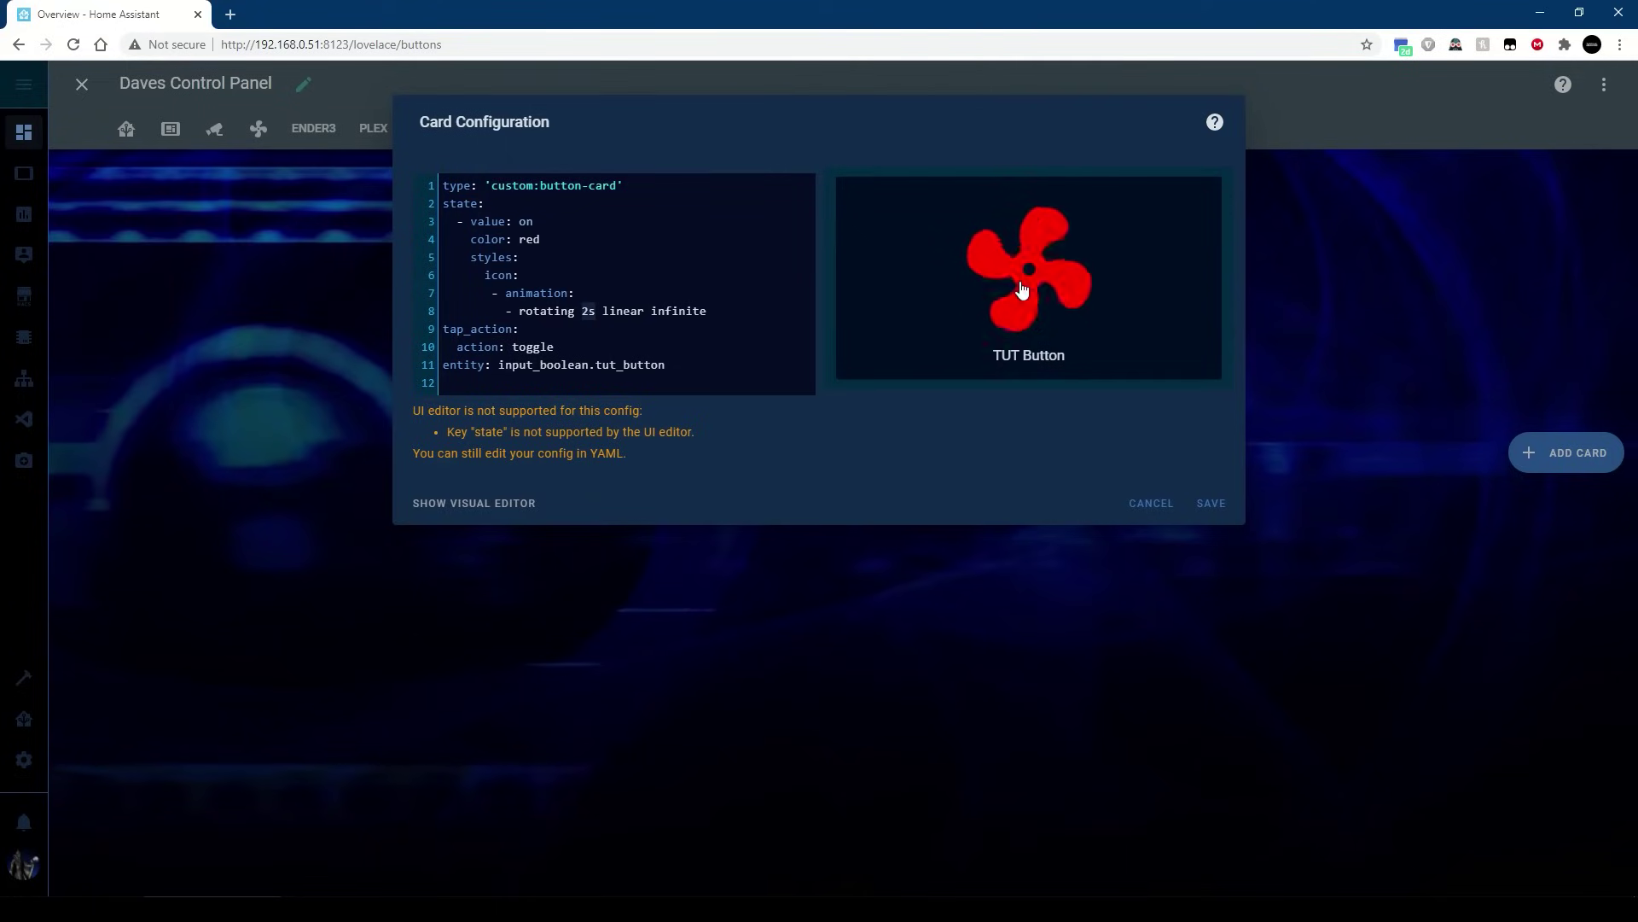
Try rotation durations of 1s and 0.5s, ending back at 1s.
{"action": "double_click", "coordinate": [668, 310]}
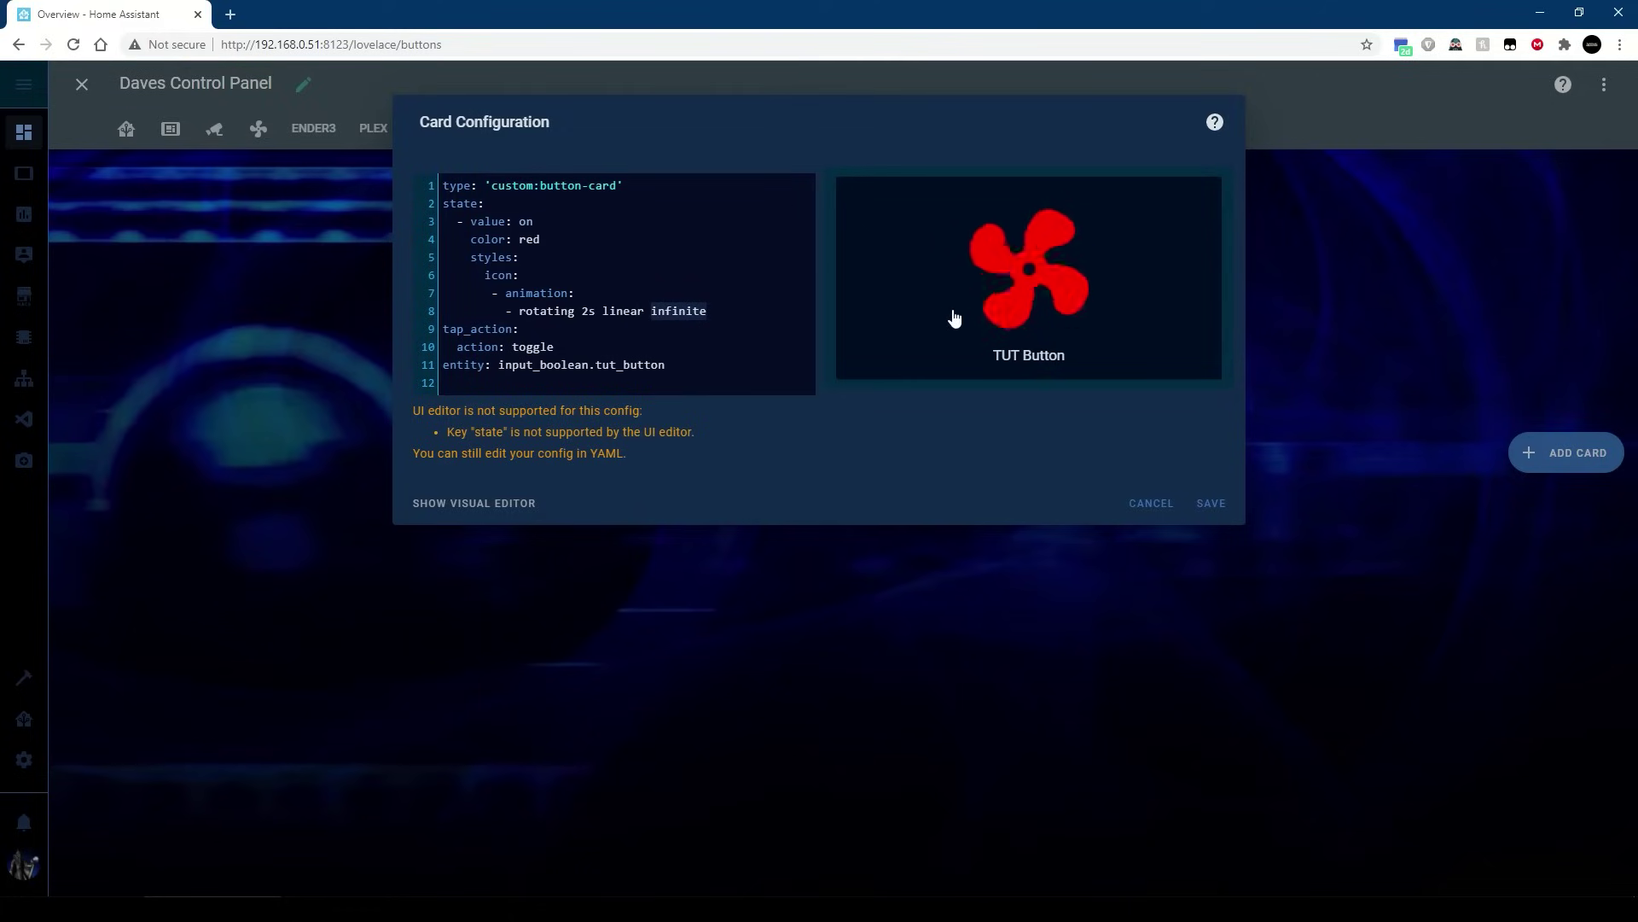
{"action": "left_click", "coordinate": [588, 311]}
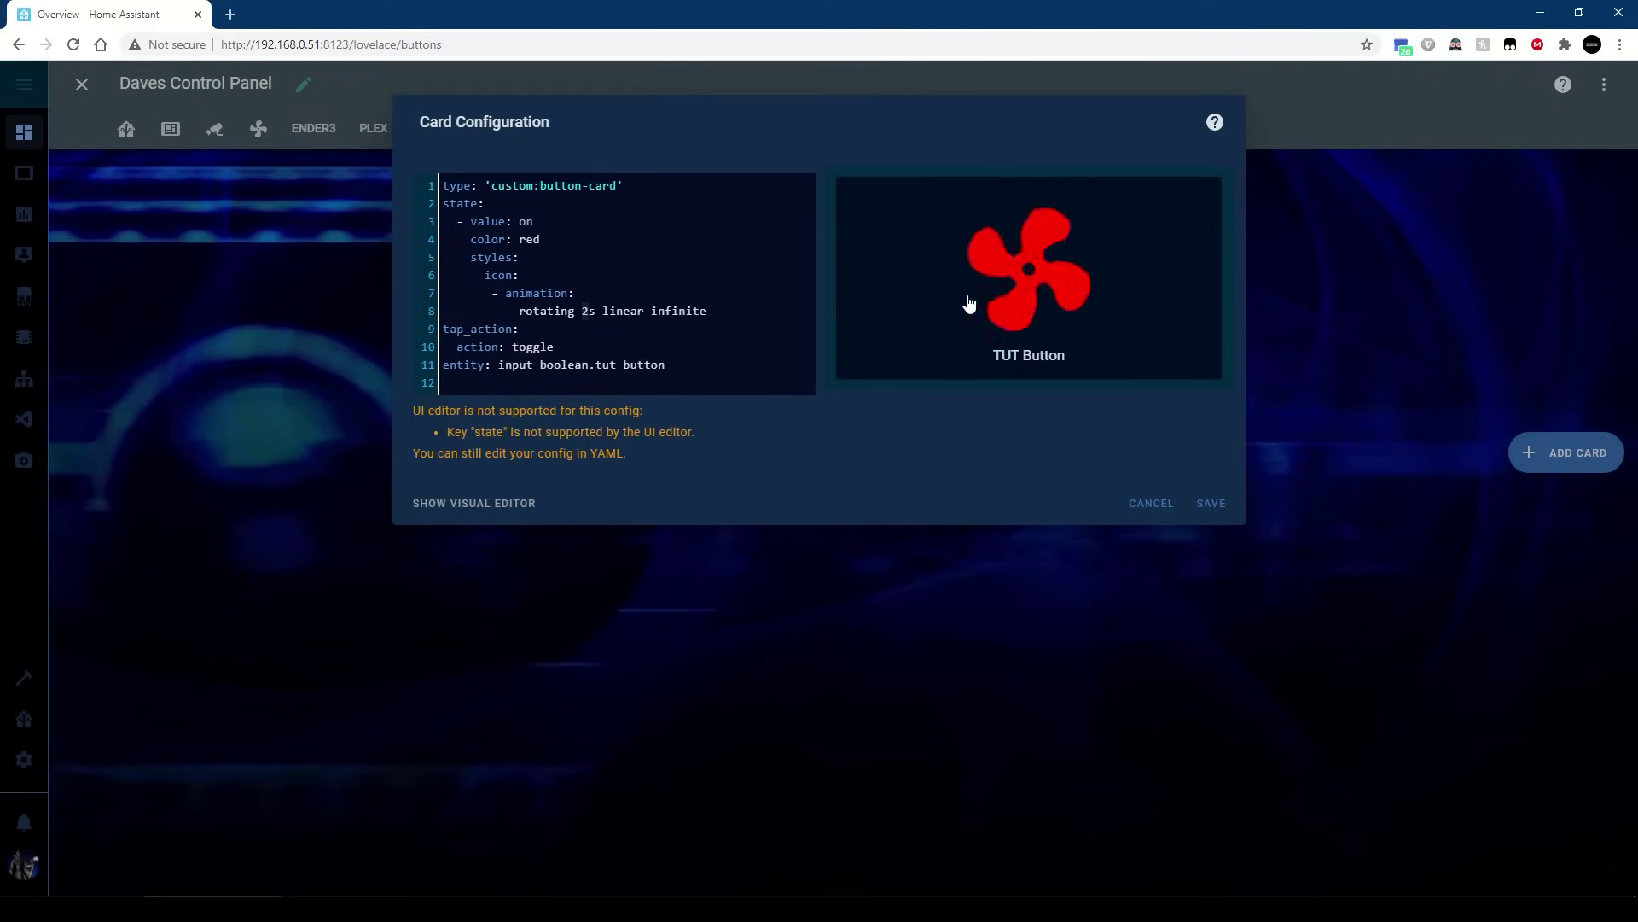
{"action": "key", "text": "BackSpace"}
{"action": "type", "text": "1"}
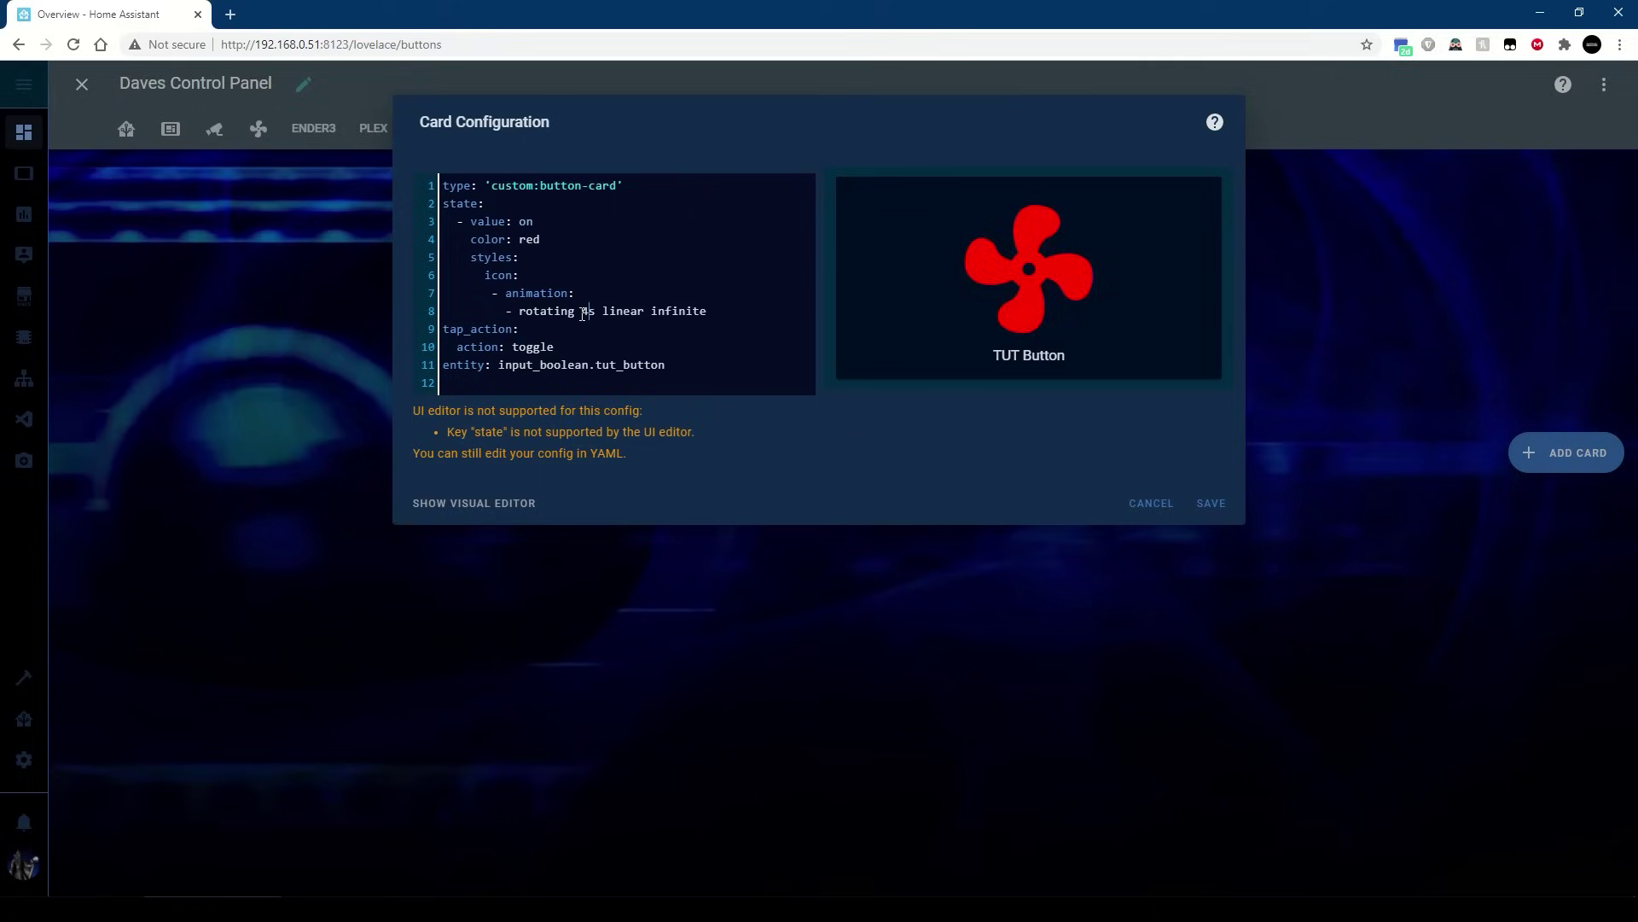
{"action": "key", "text": "BackSpace"}
{"action": "type", "text": "0.5"}
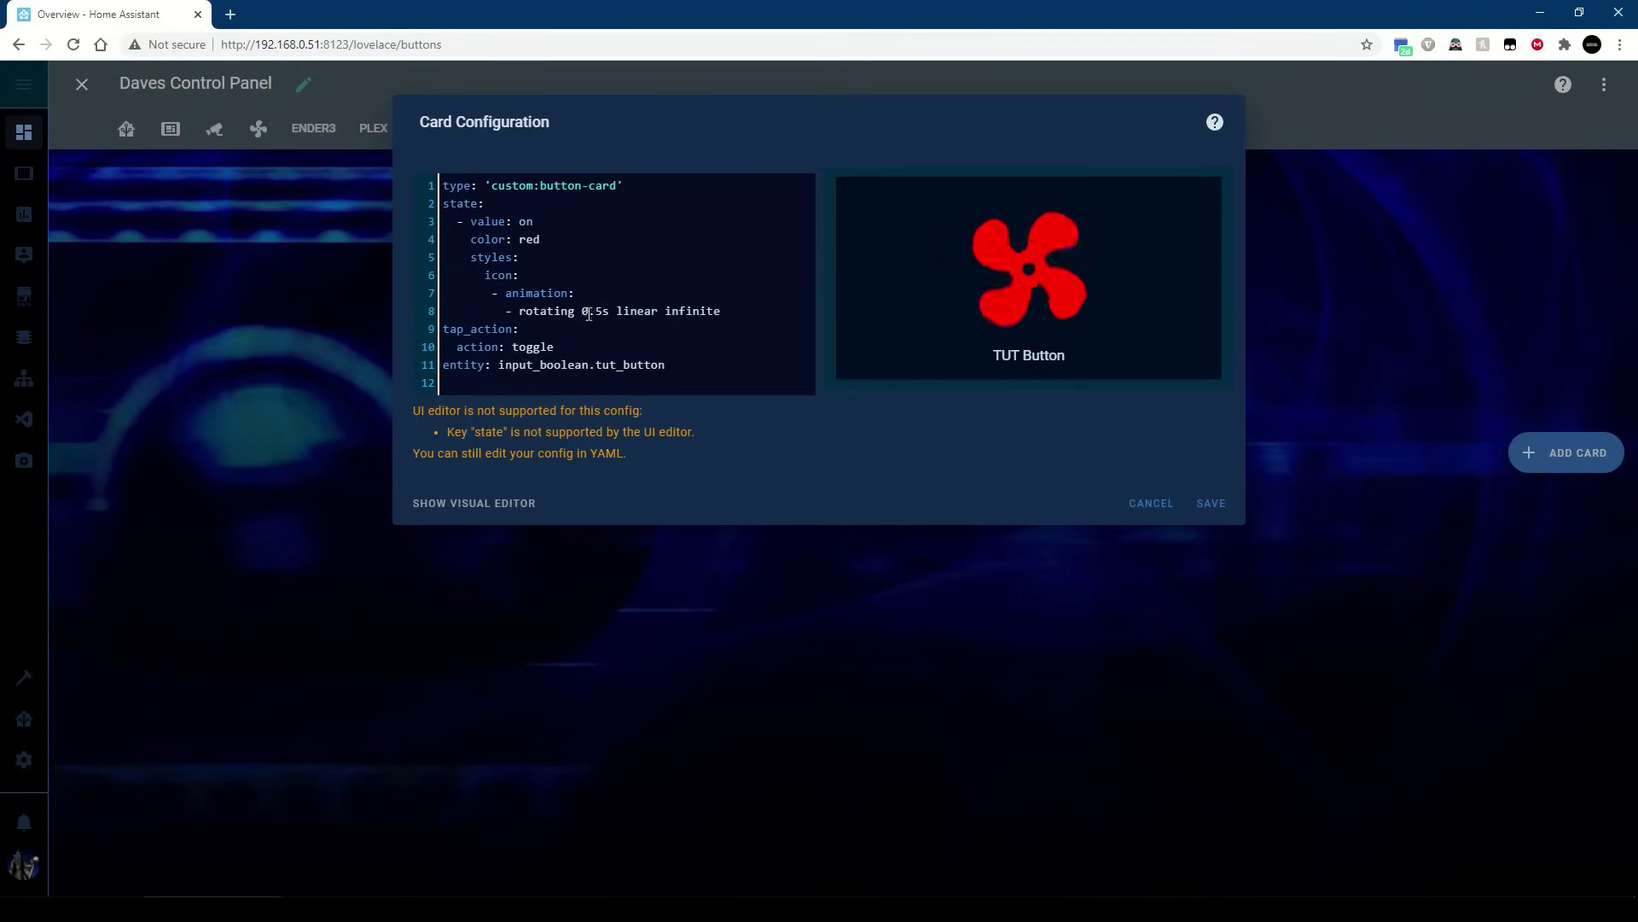
{"action": "key", "text": "BackSpace"}
{"action": "key", "text": "BackSpace"}
{"action": "key", "text": "BackSpace"}
{"action": "type", "text": "1"}
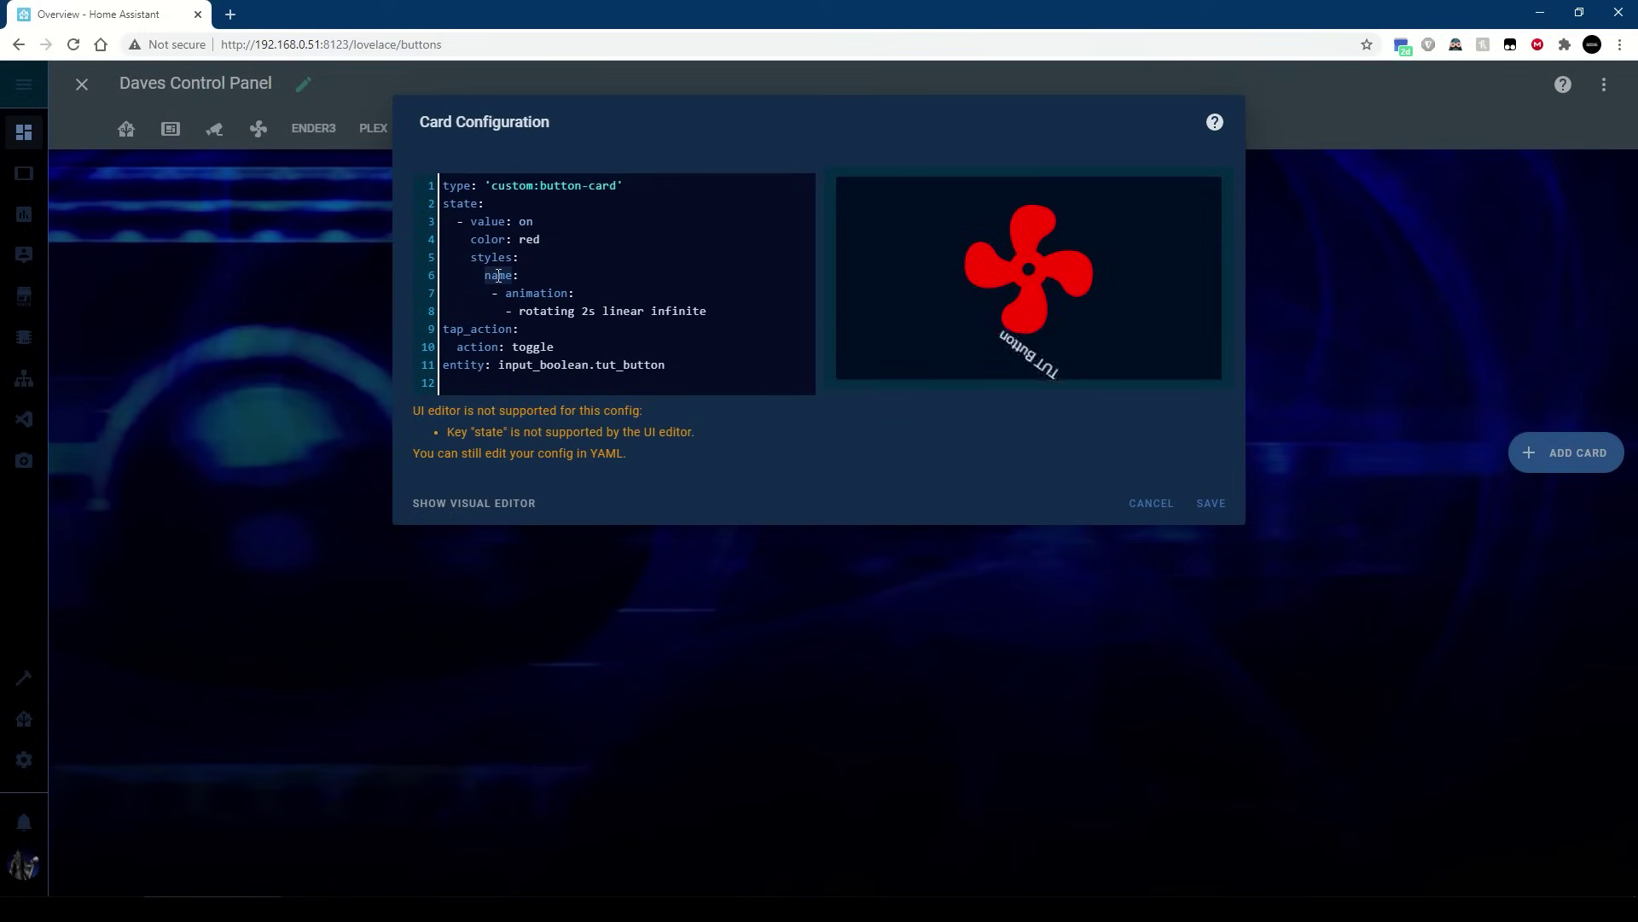
Change the animated key on line 6 back to icon.
{"action": "type", "text": "d"}
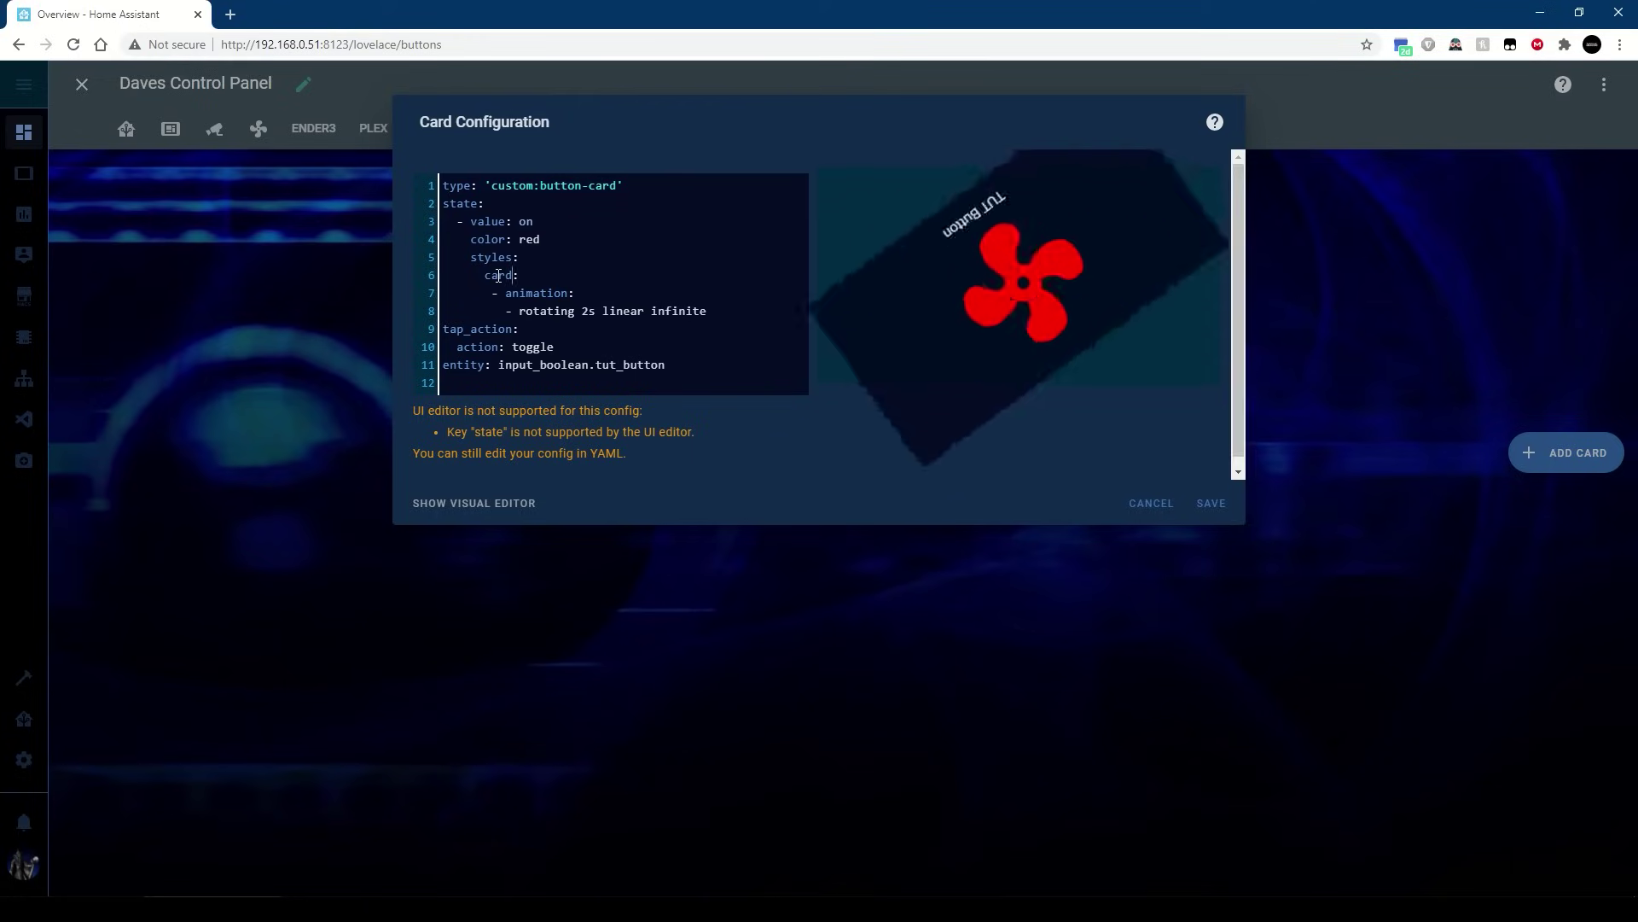
{"action": "double_click", "coordinate": [499, 276]}
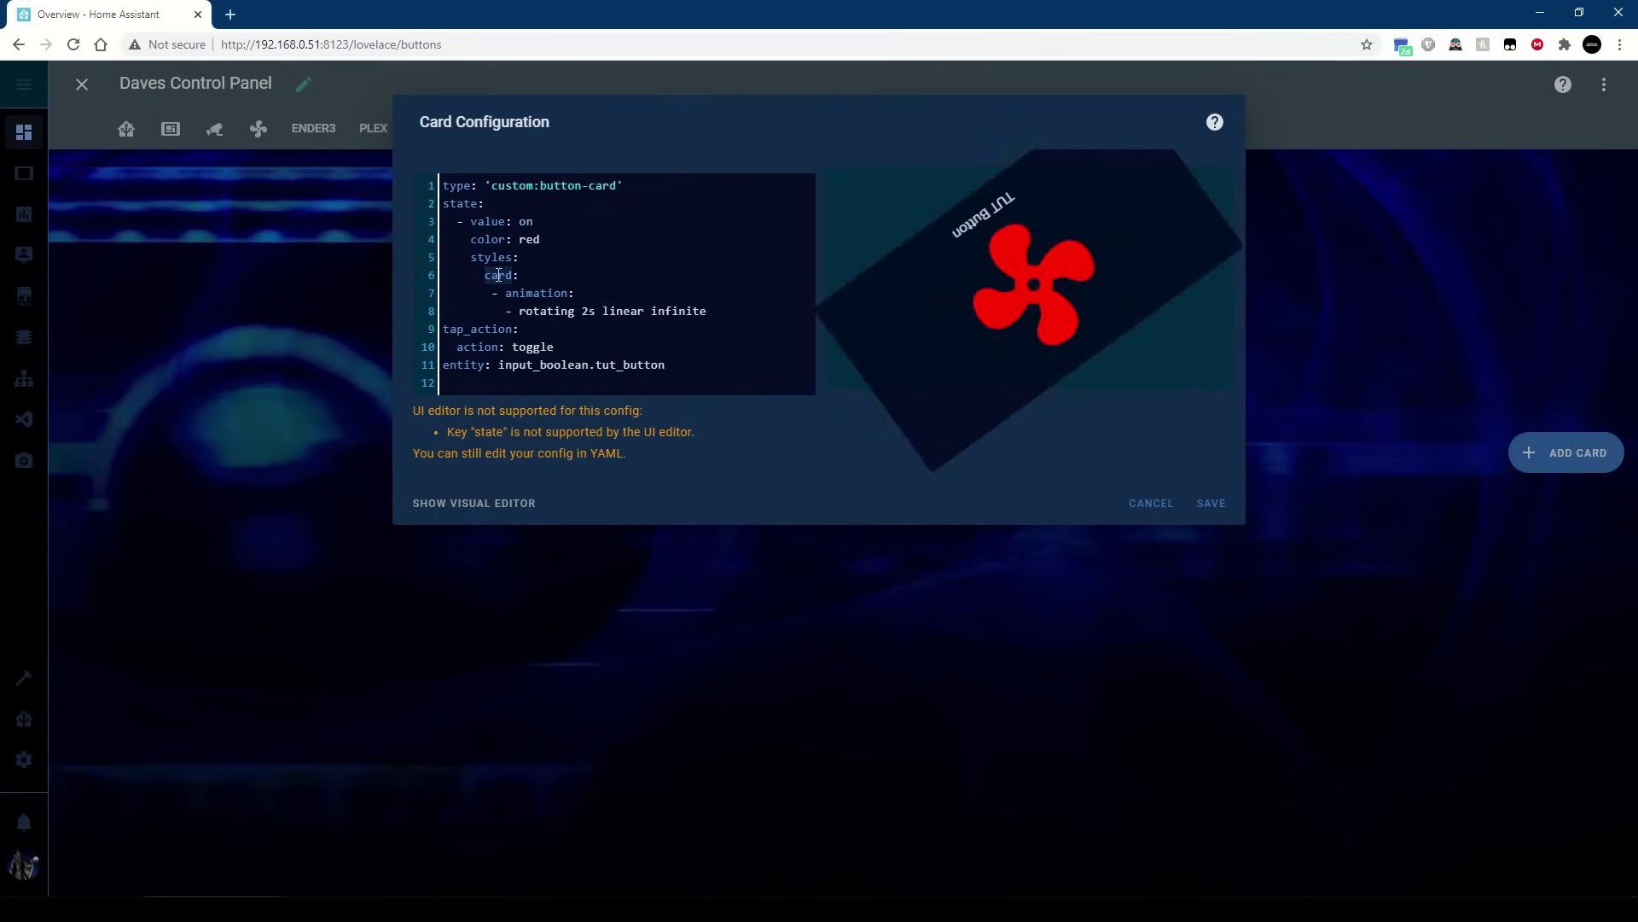
{"action": "type", "text": "icon:"}
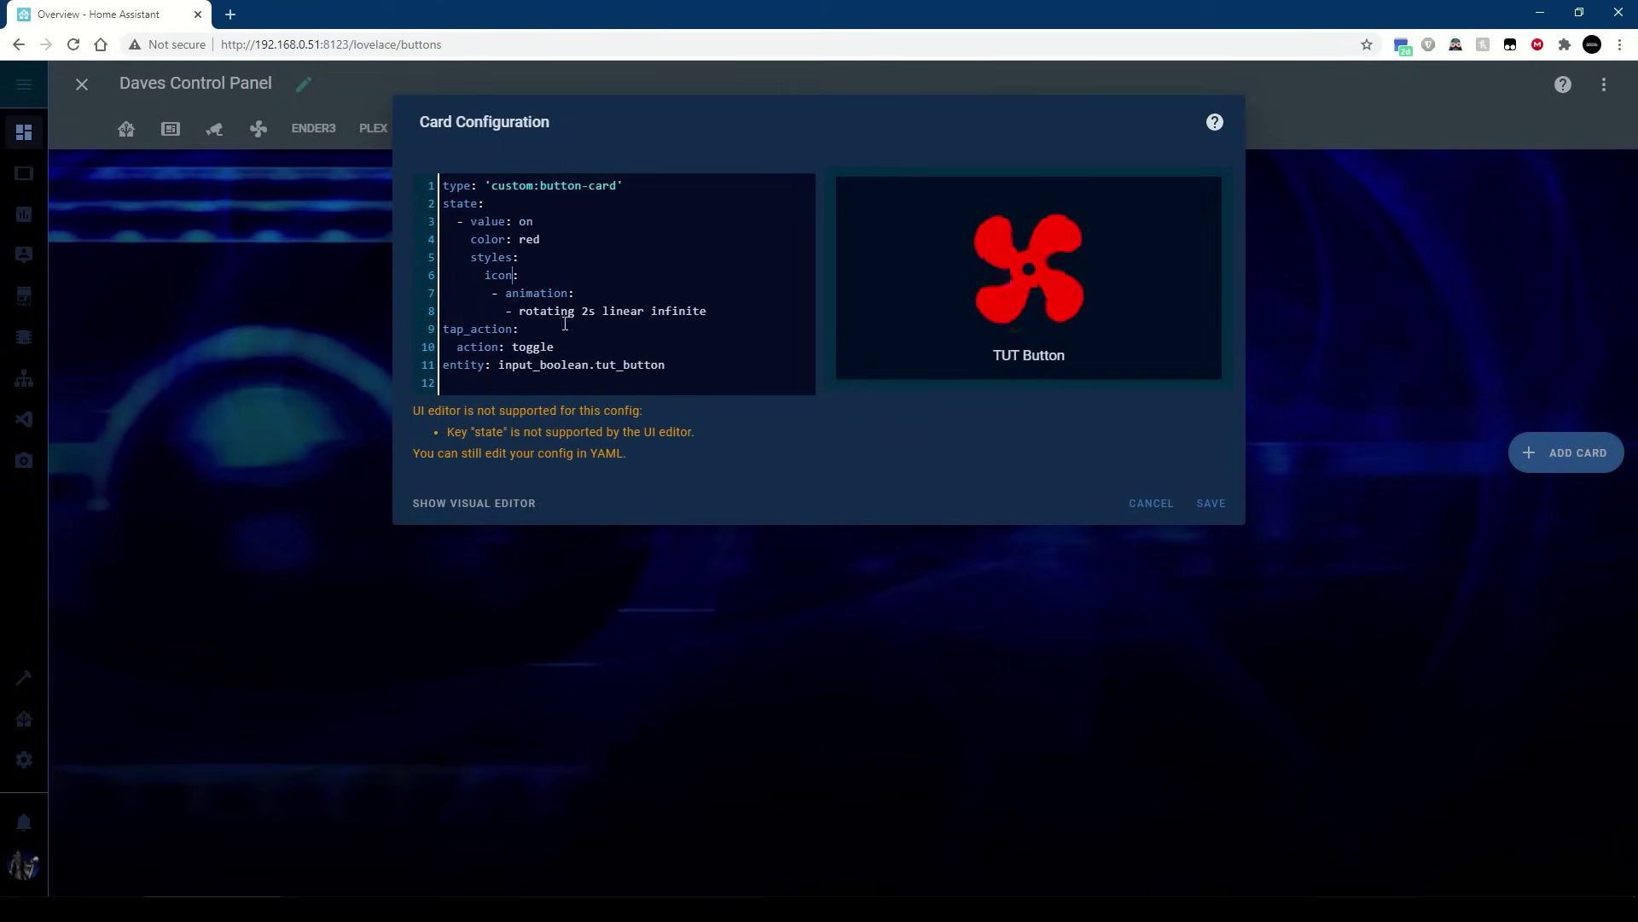
{"action": "type", "text": "n"}
Duplicate the icon animation lines directly beneath the original.
{"action": "left_click_drag", "start_coordinate": [444, 311], "coordinate": [400, 274]}
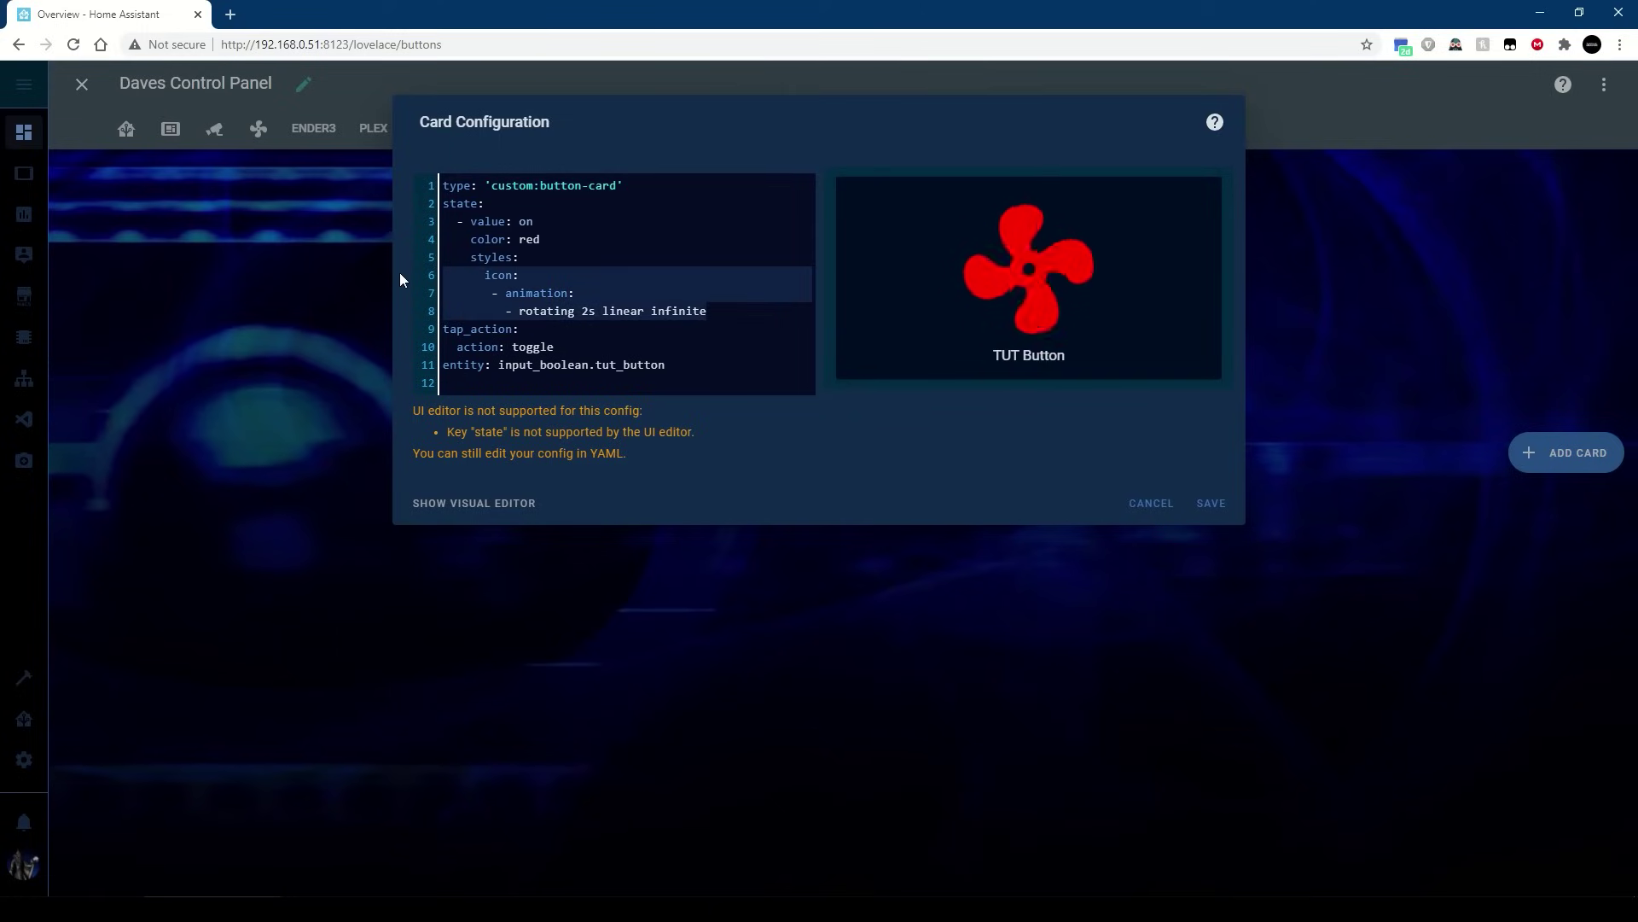
{"action": "key", "text": "ctrl+c"}
{"action": "left_click", "coordinate": [704, 310]}
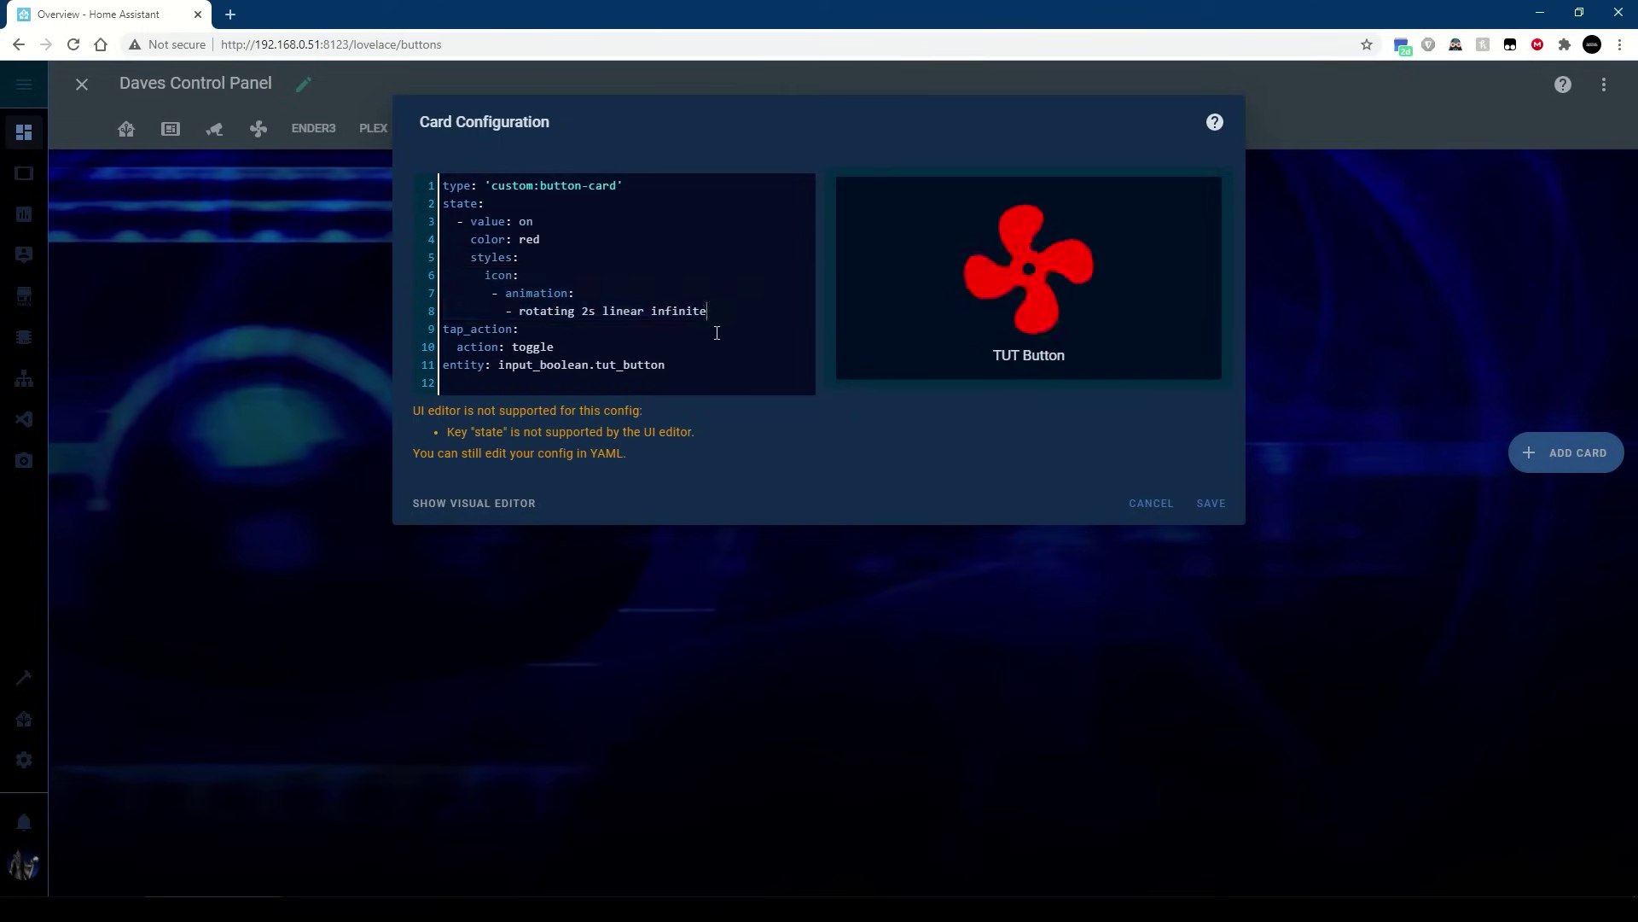
{"action": "key", "text": "Return"}
{"action": "key", "text": "ctrl+v"}
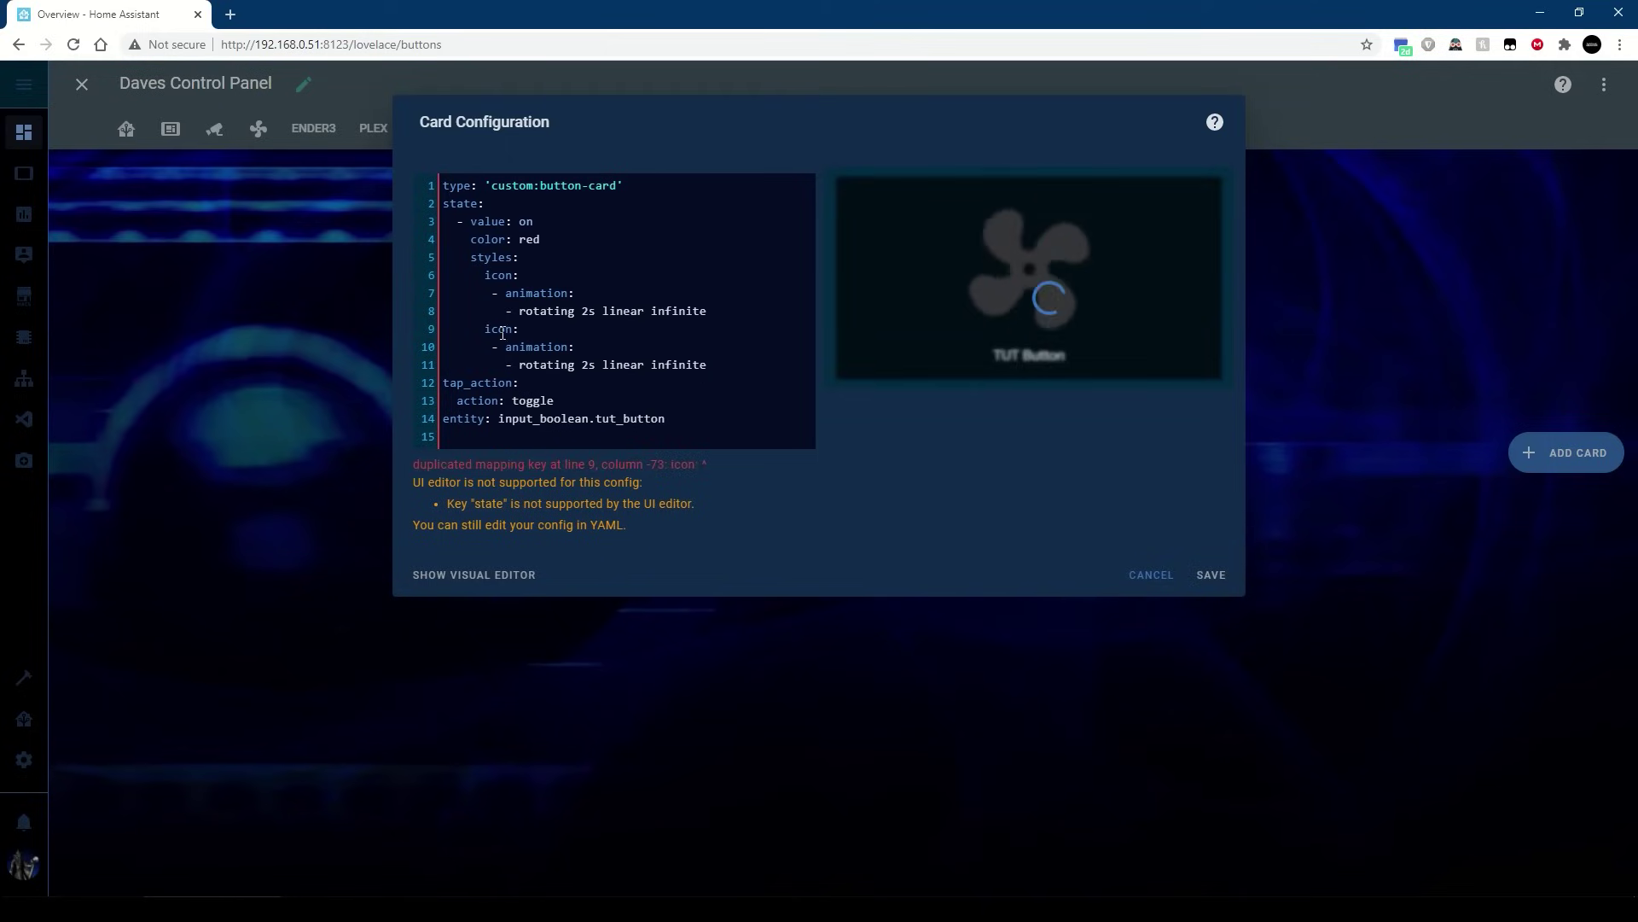
Rename the copied block to name with a 1s rotation so the label spins.
{"action": "double_click", "coordinate": [502, 329]}
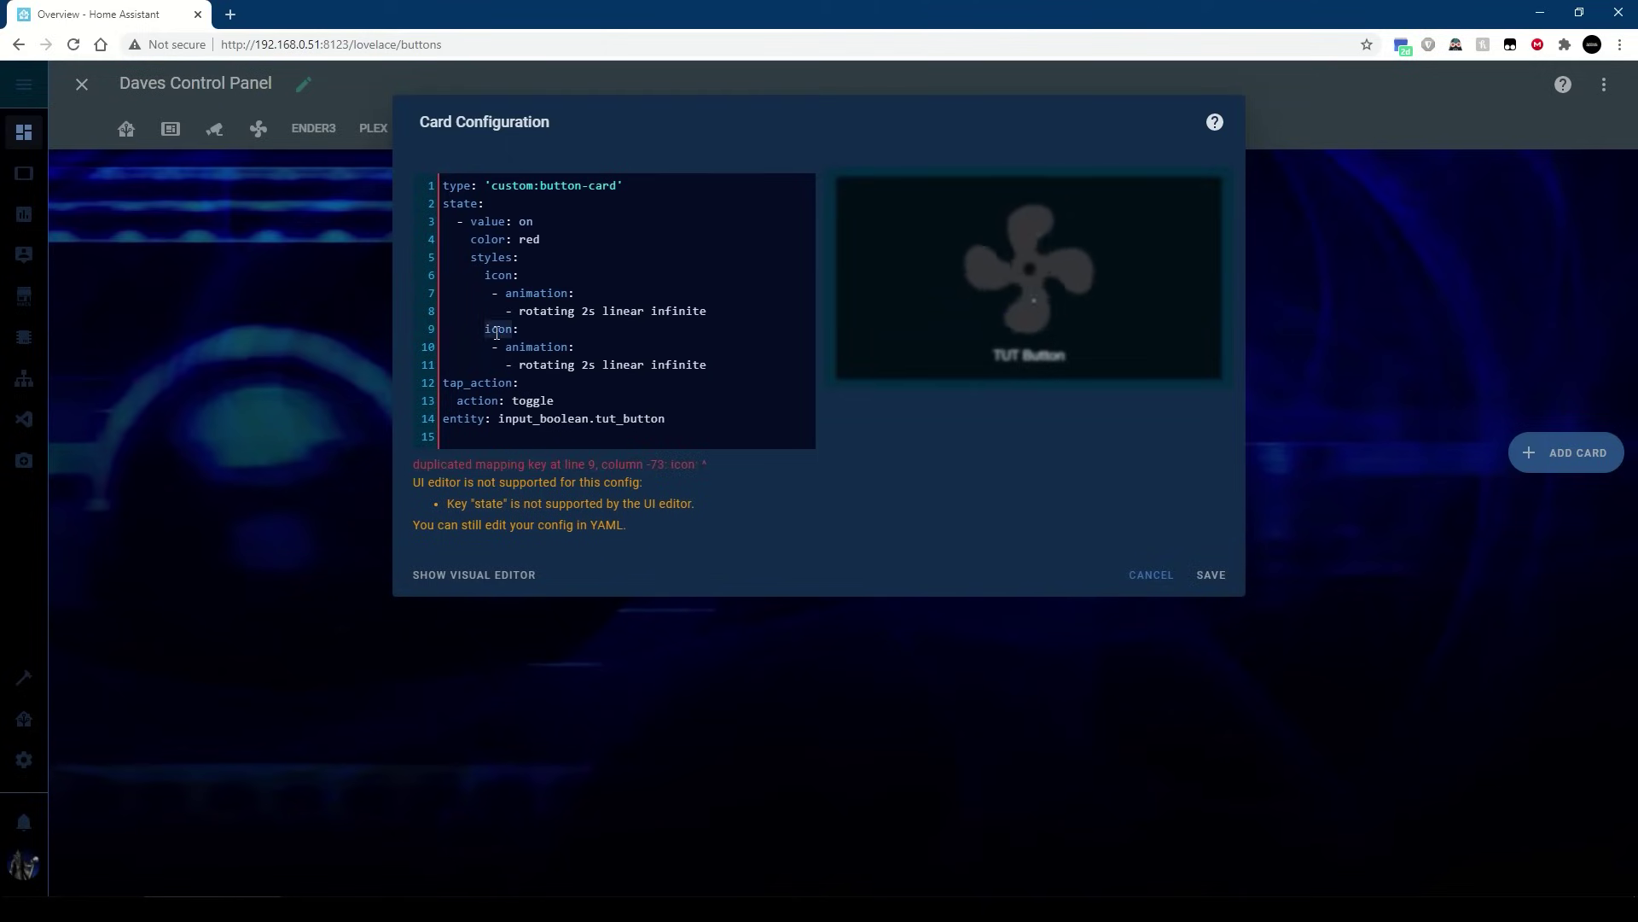
{"action": "type", "text": "name:"}
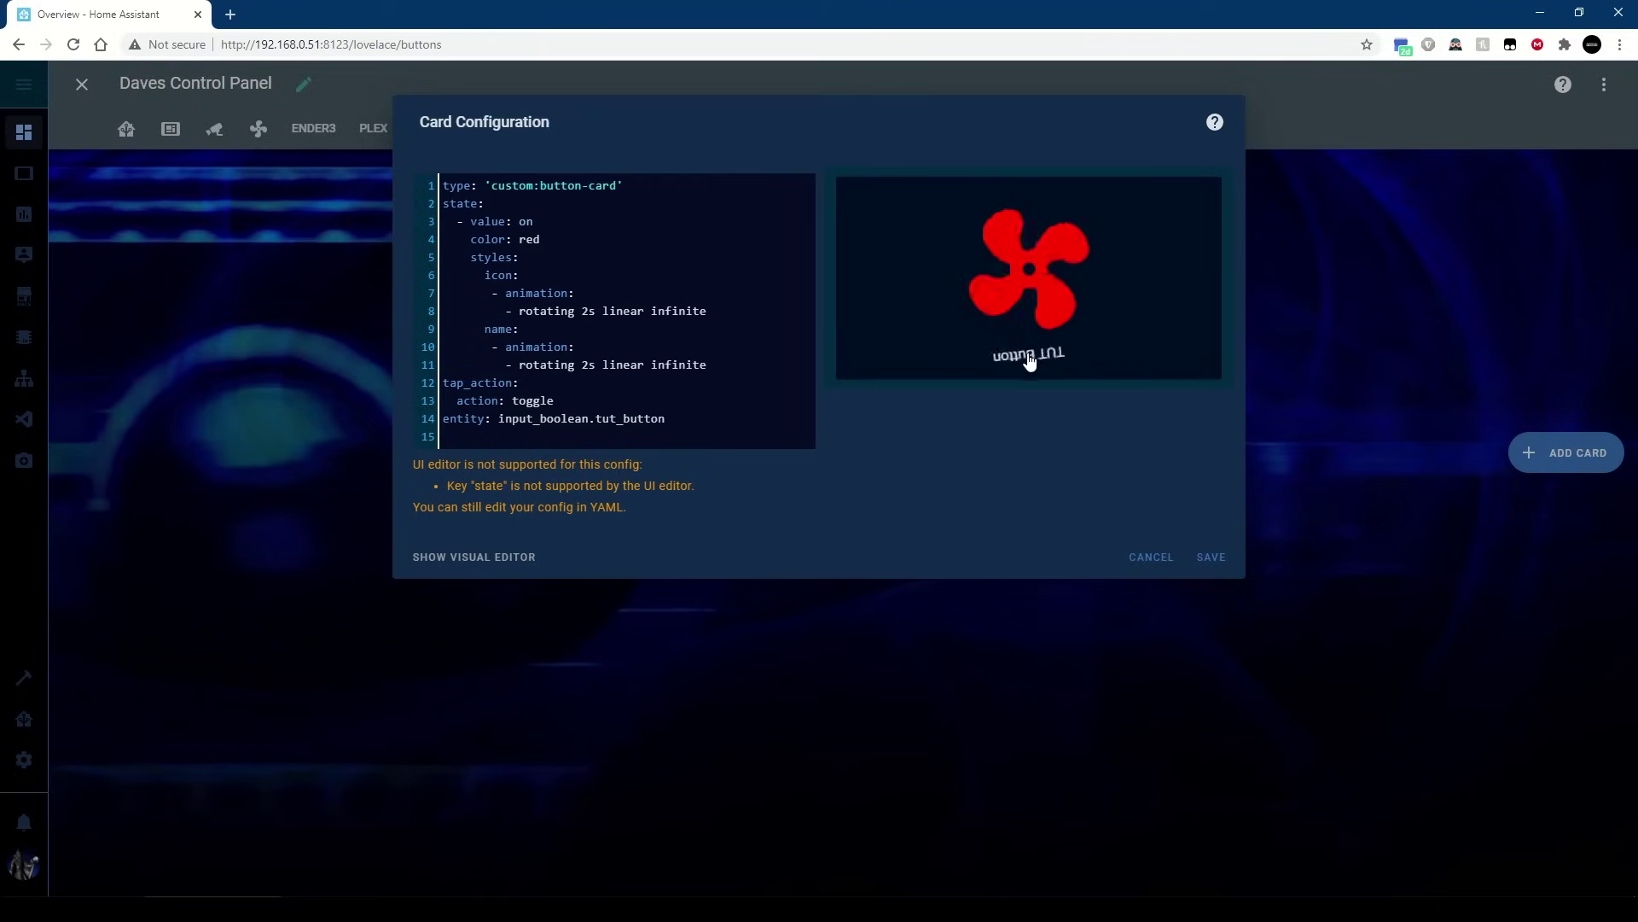
{"action": "left_click", "coordinate": [589, 364]}
{"action": "key", "text": "BackSpace"}
{"action": "type", "text": "1"}
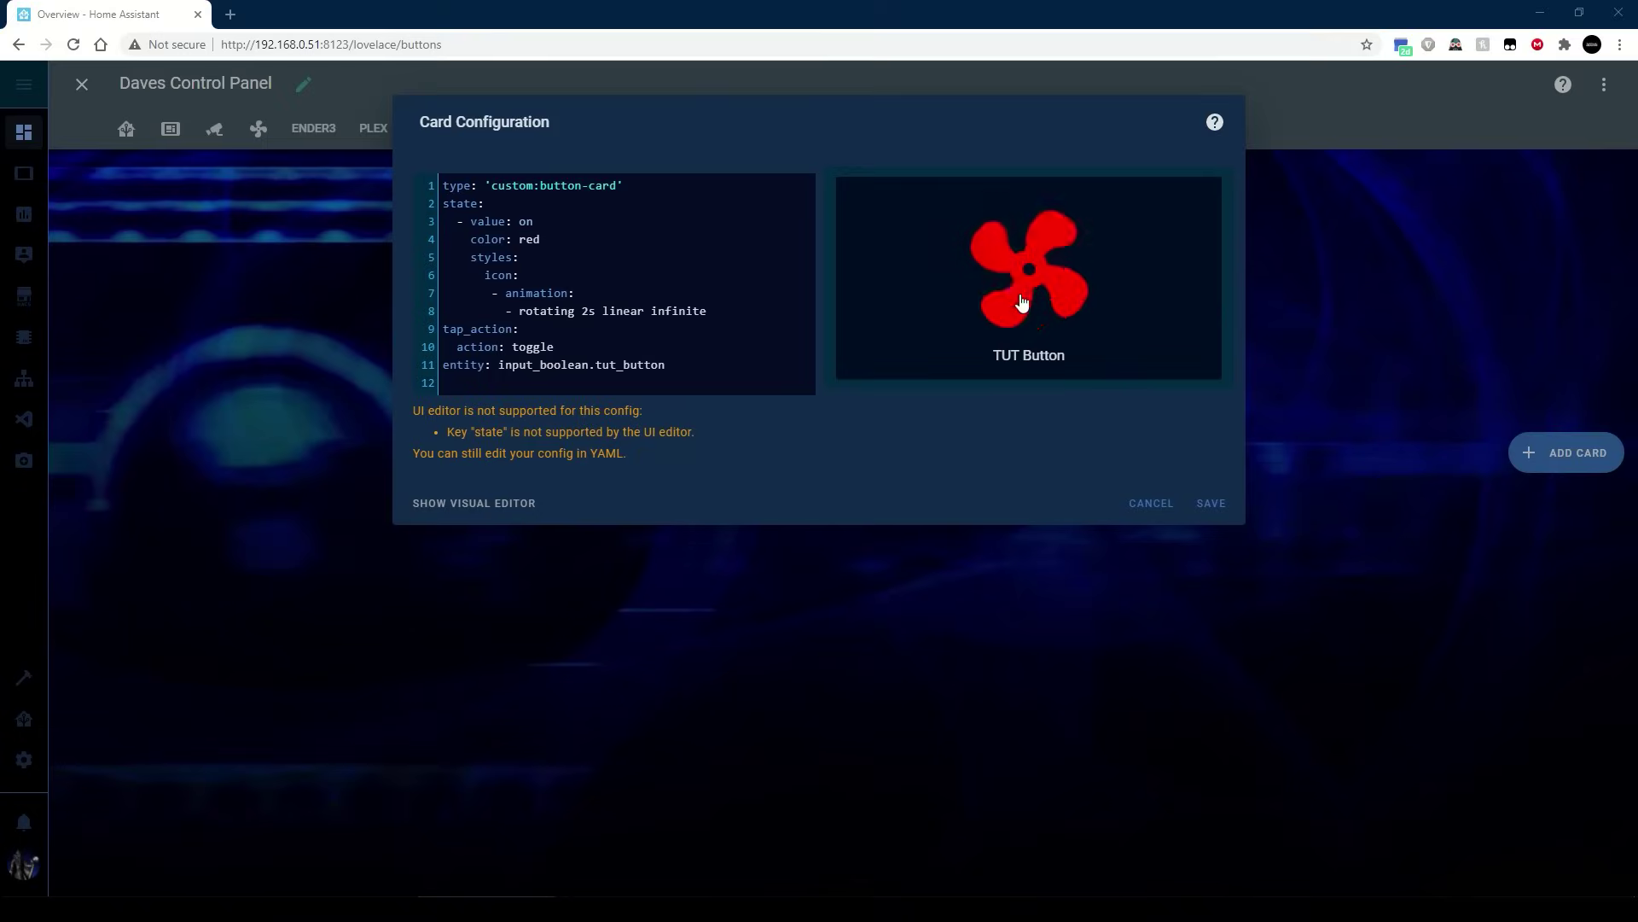
Swap linear for ease, add alternate, then restore the rotation to linear timing.
{"action": "double_click", "coordinate": [620, 313]}
{"action": "type", "text": "ease"}
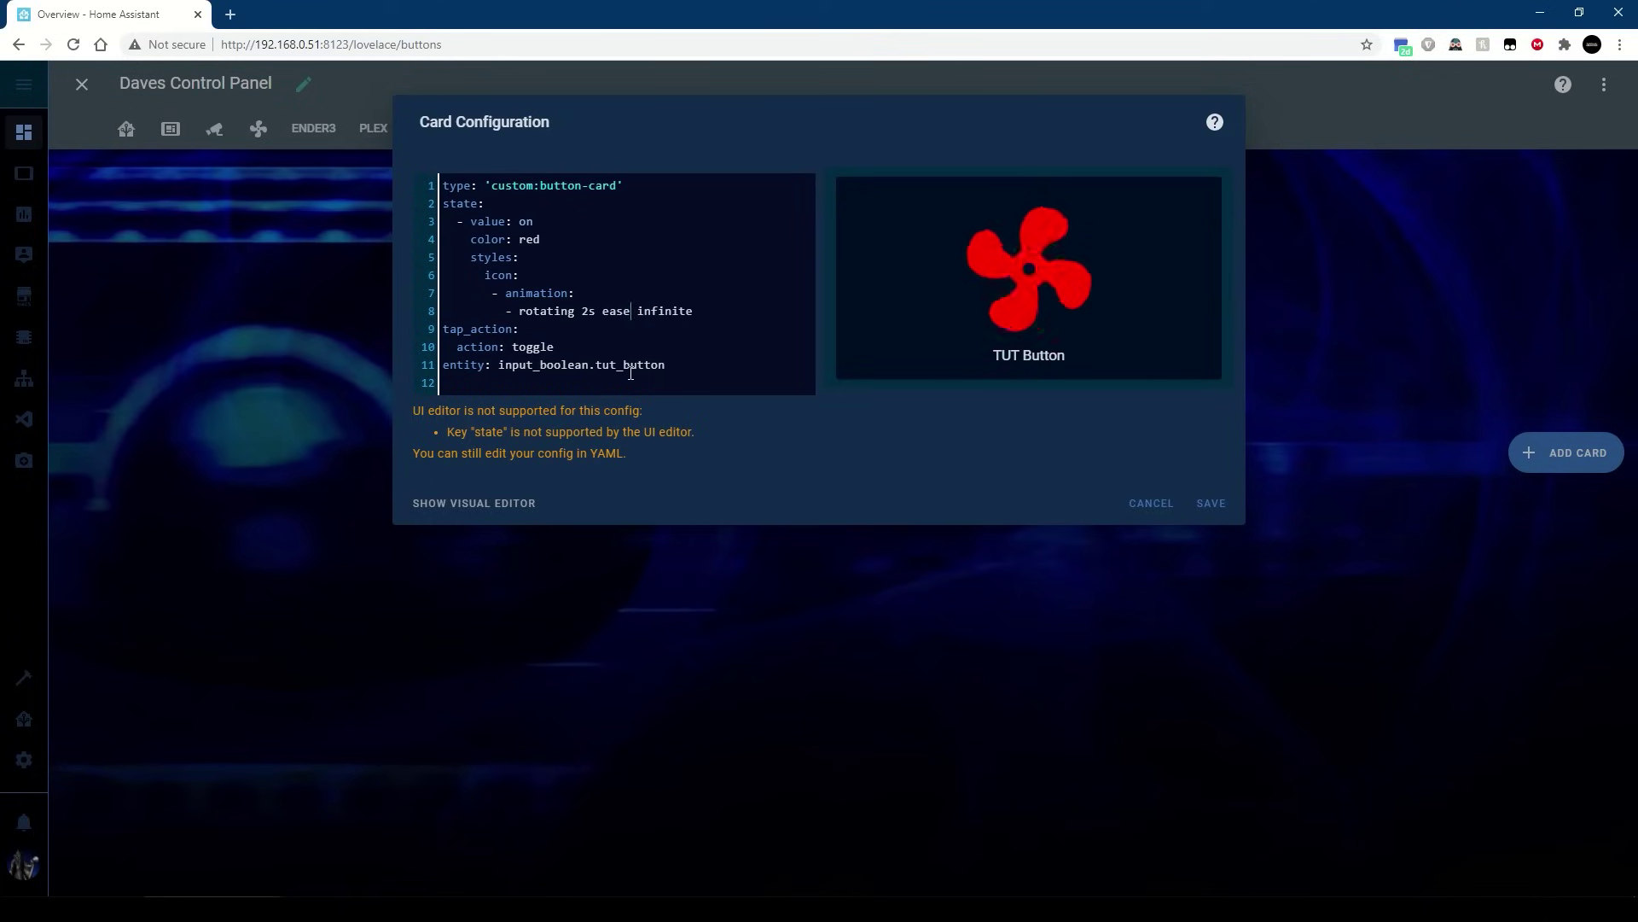
{"action": "left_click", "coordinate": [716, 316]}
{"action": "key", "text": "ctrl+v"}
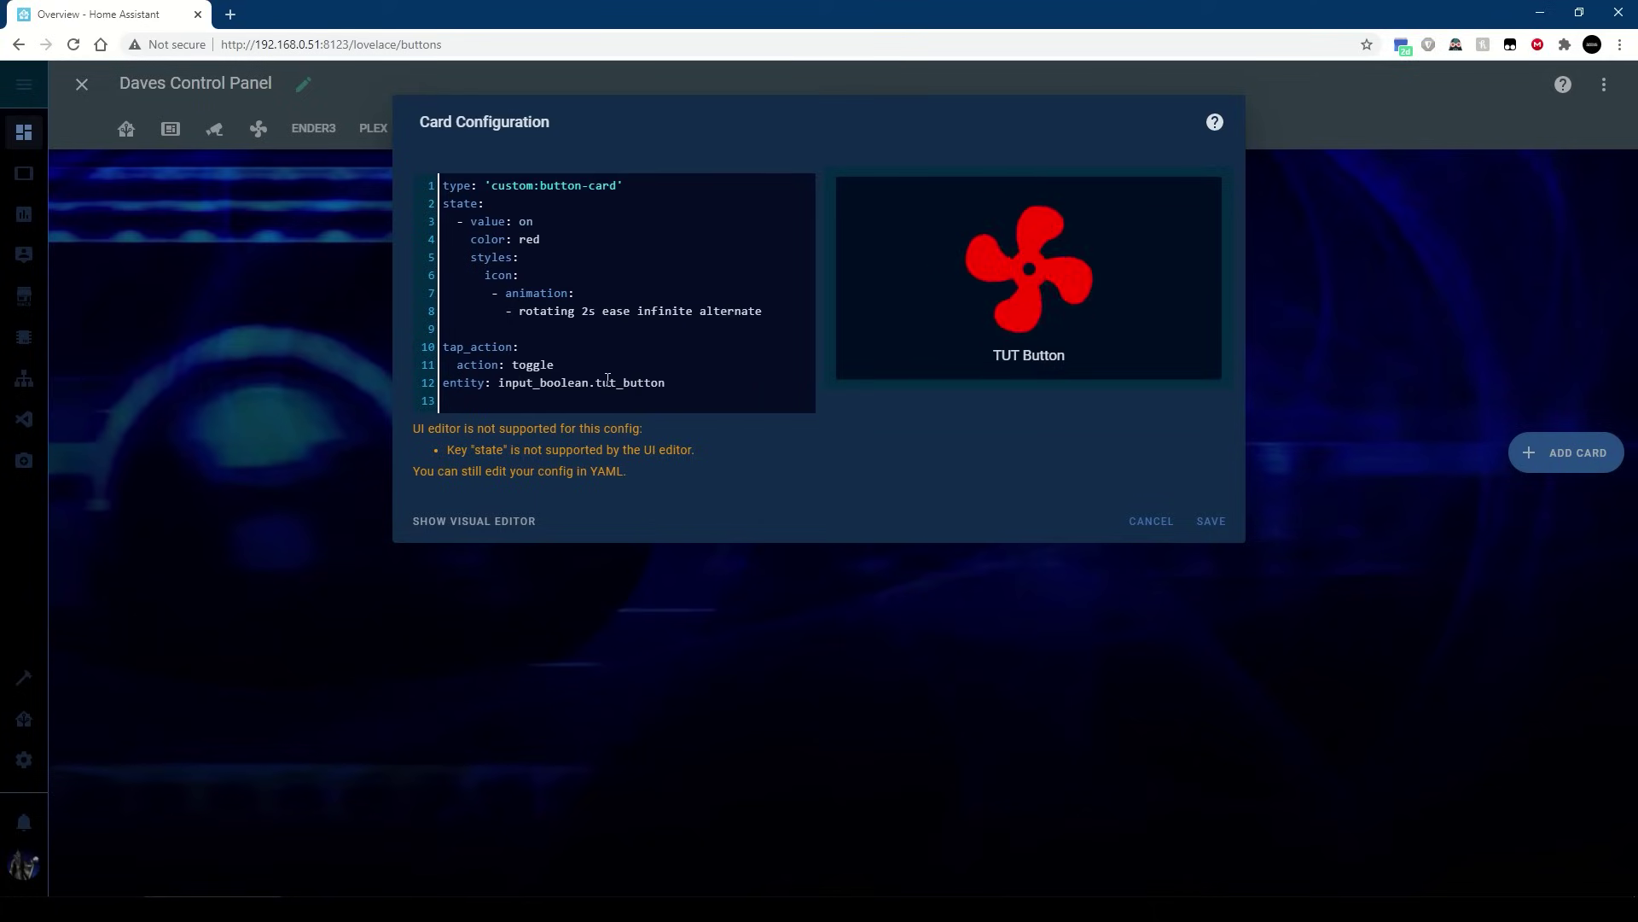
{"action": "double_click", "coordinate": [617, 312]}
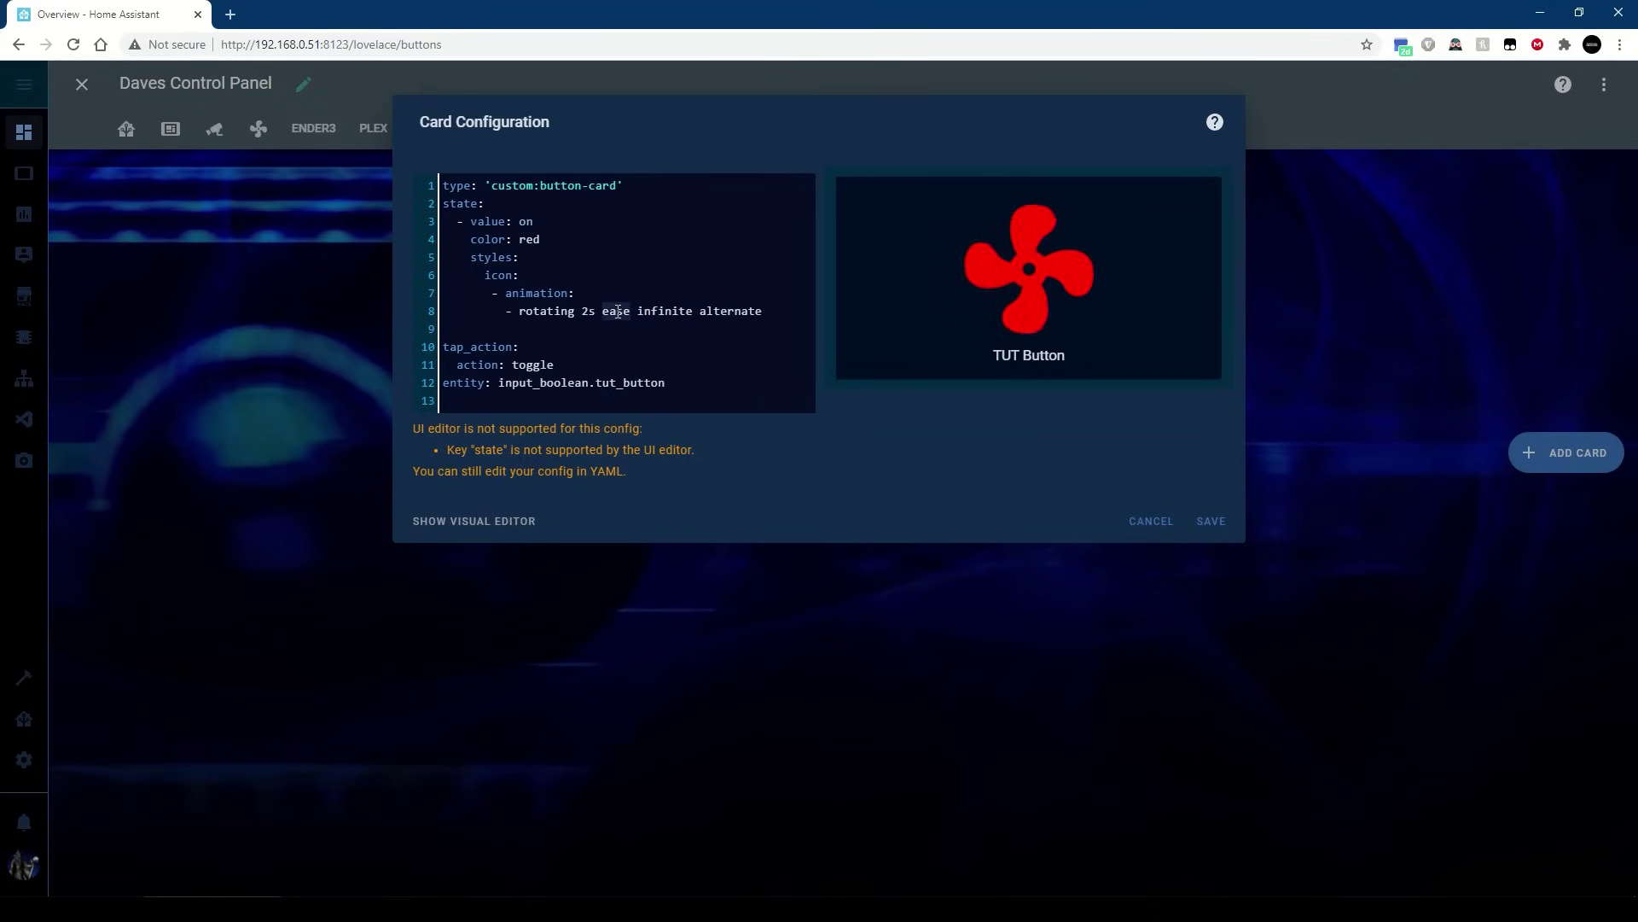
{"action": "type", "text": "linear"}
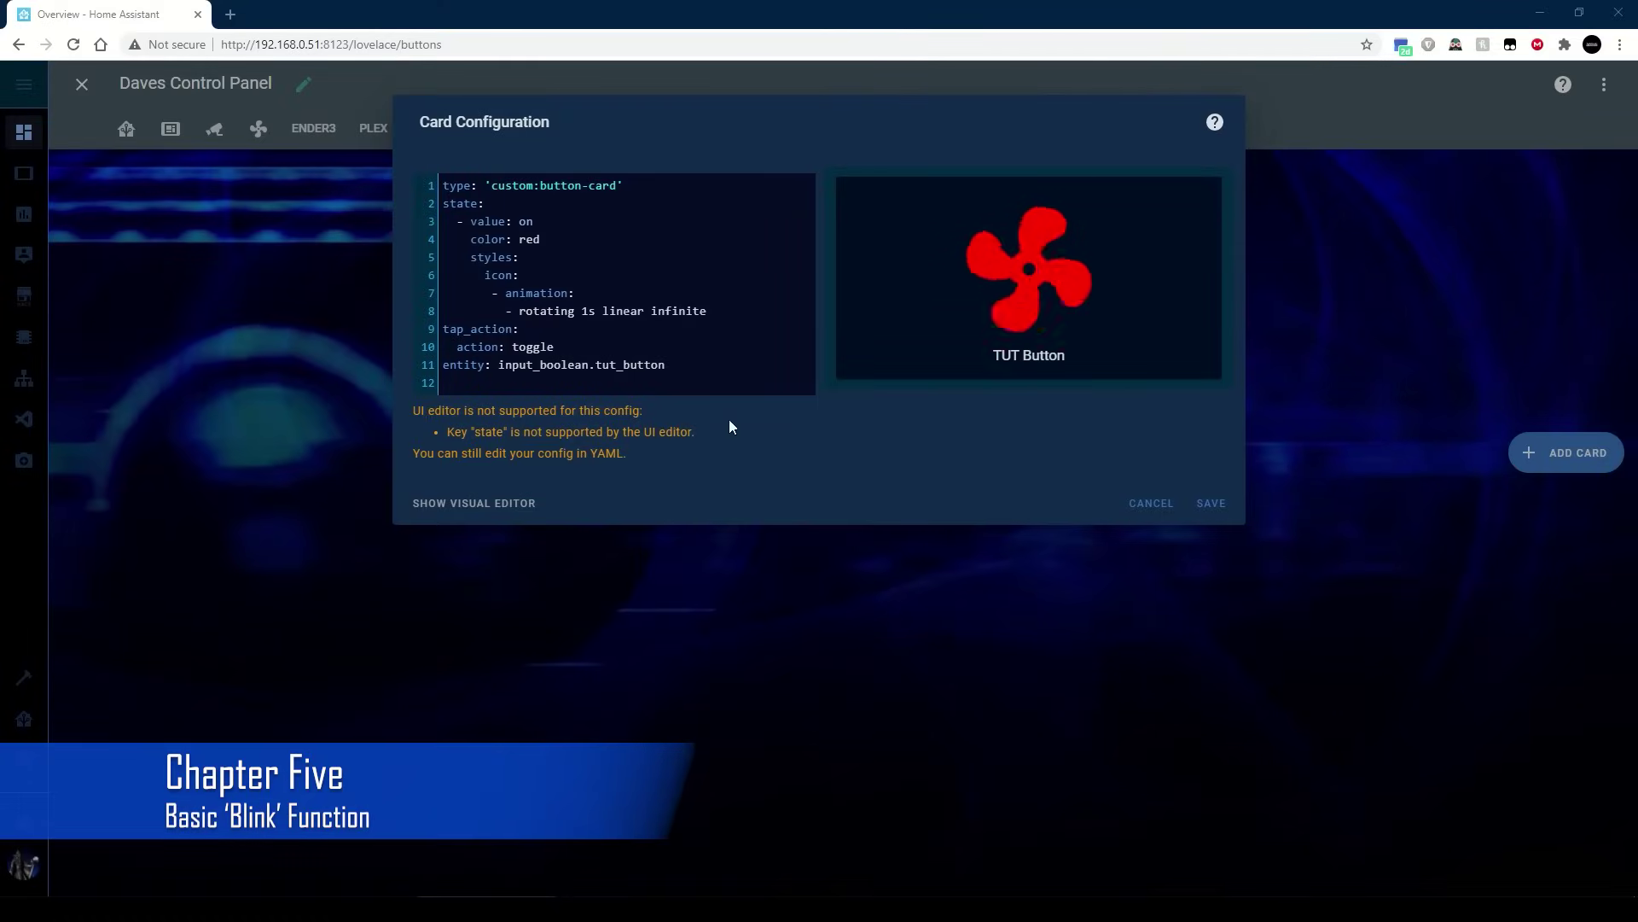
Change the icon animation to blink, trying 2s then .5s durations.
{"action": "double_click", "coordinate": [538, 312]}
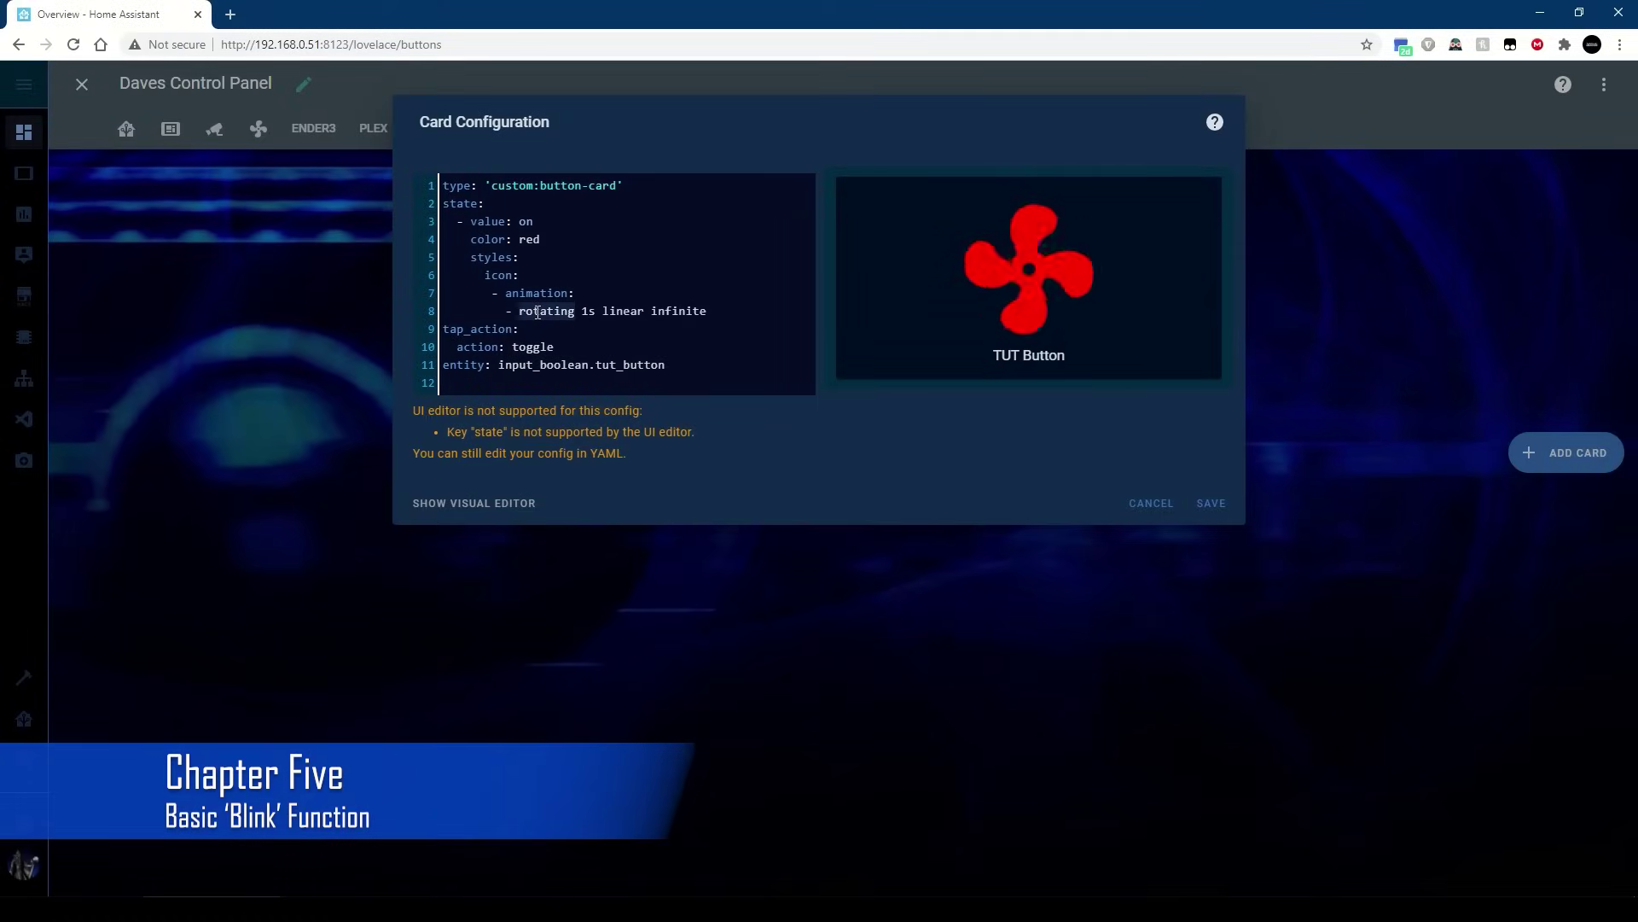
{"action": "type", "text": "blink"}
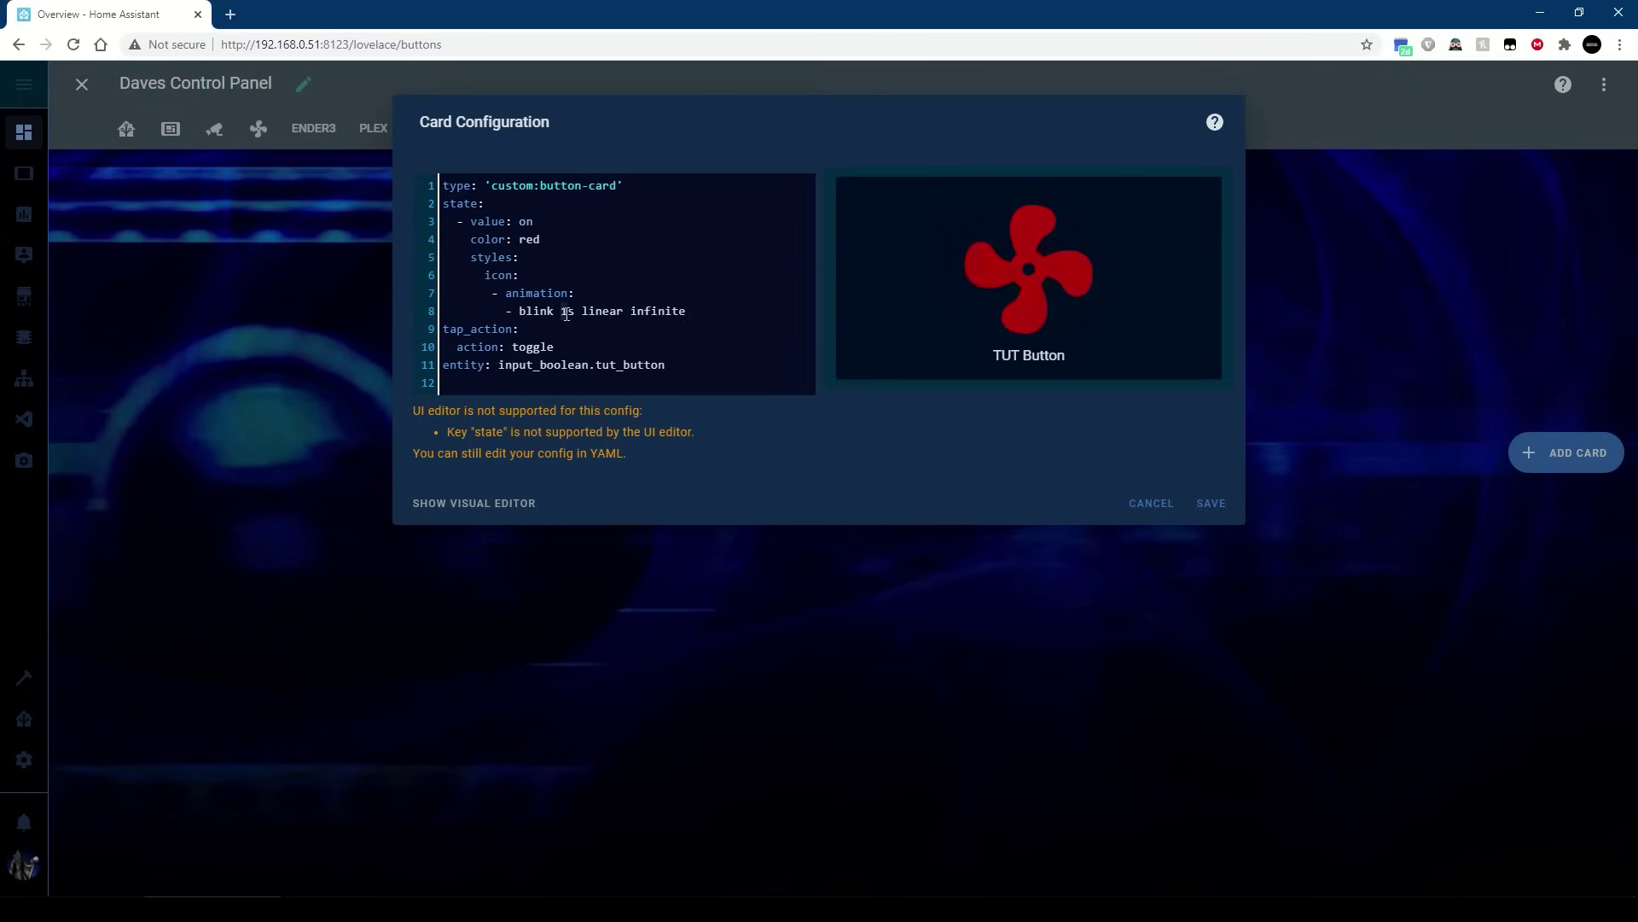
{"action": "double_click", "coordinate": [566, 312]}
{"action": "type", "text": "2s"}
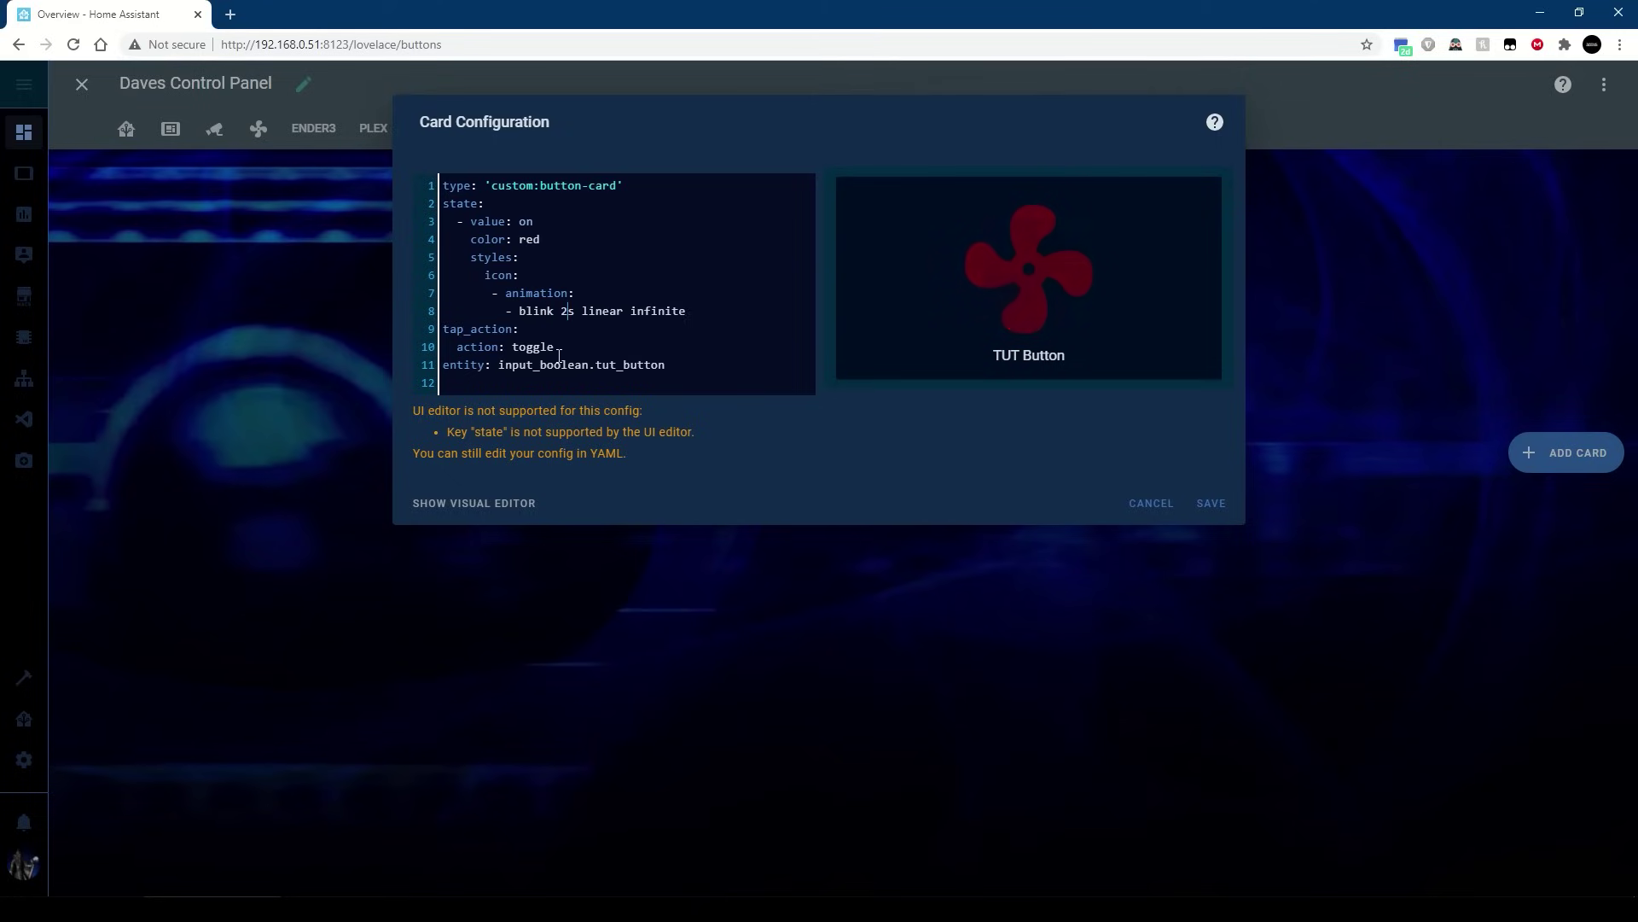
{"action": "left_click_drag", "start_coordinate": [561, 312], "coordinate": [577, 310]}
{"action": "type", "text": ".5s"}
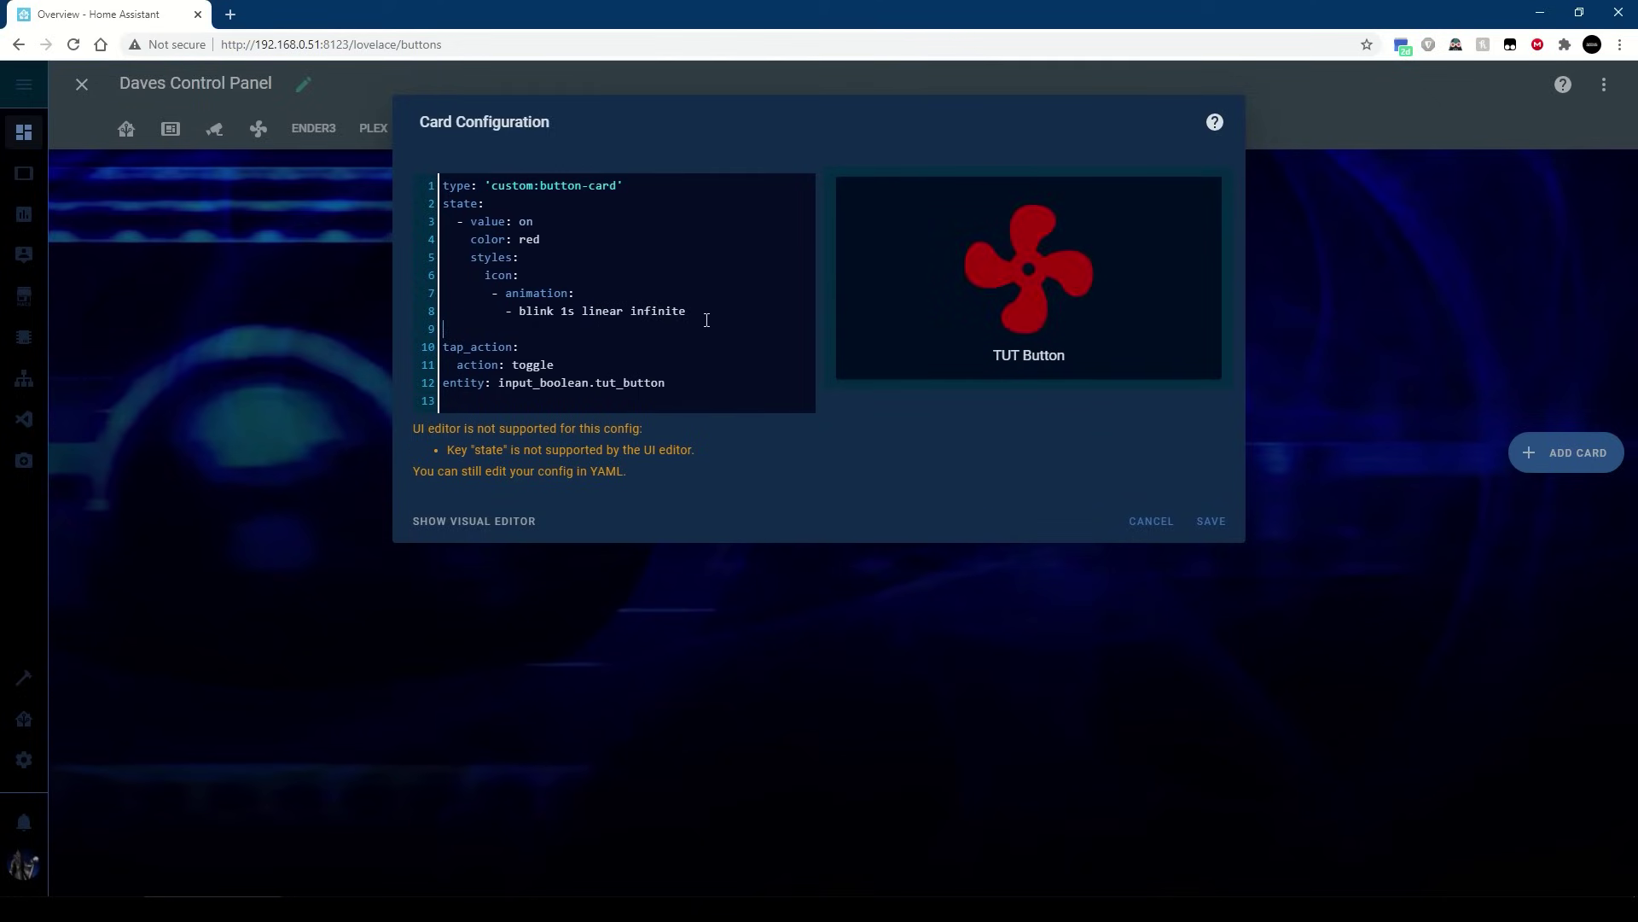
Add a card blink block at 2s and keep the icon blinking at .5s.
{"action": "type", "text": "icon:        - animation:          - blink 1s linear infinite"}
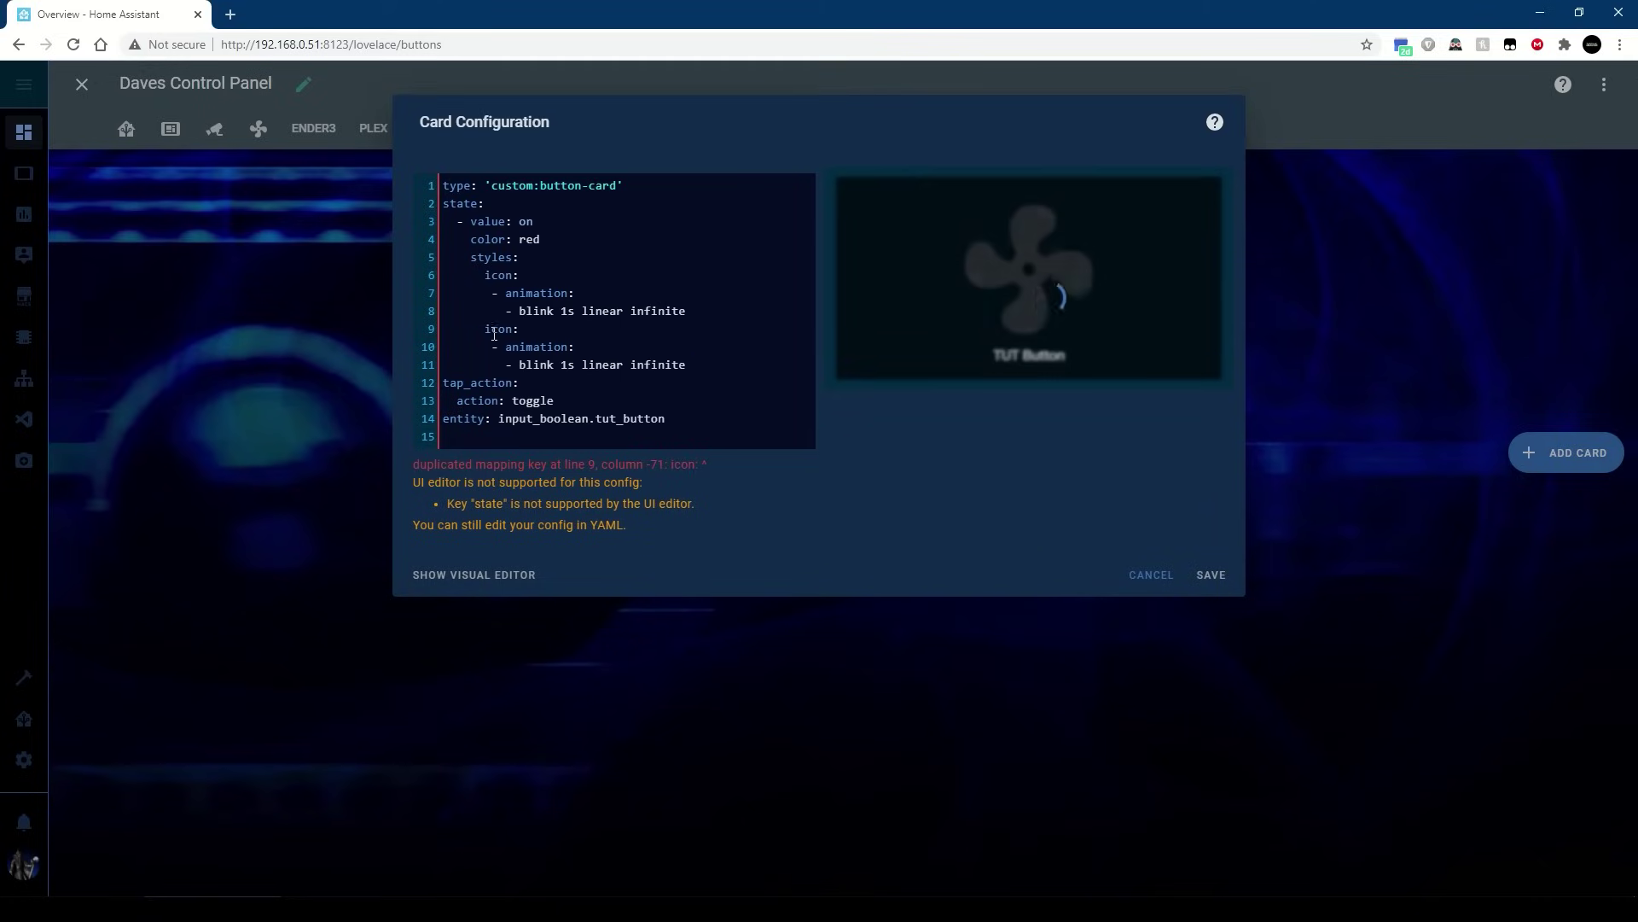
{"action": "double_click", "coordinate": [498, 329]}
{"action": "type", "text": "card:"}
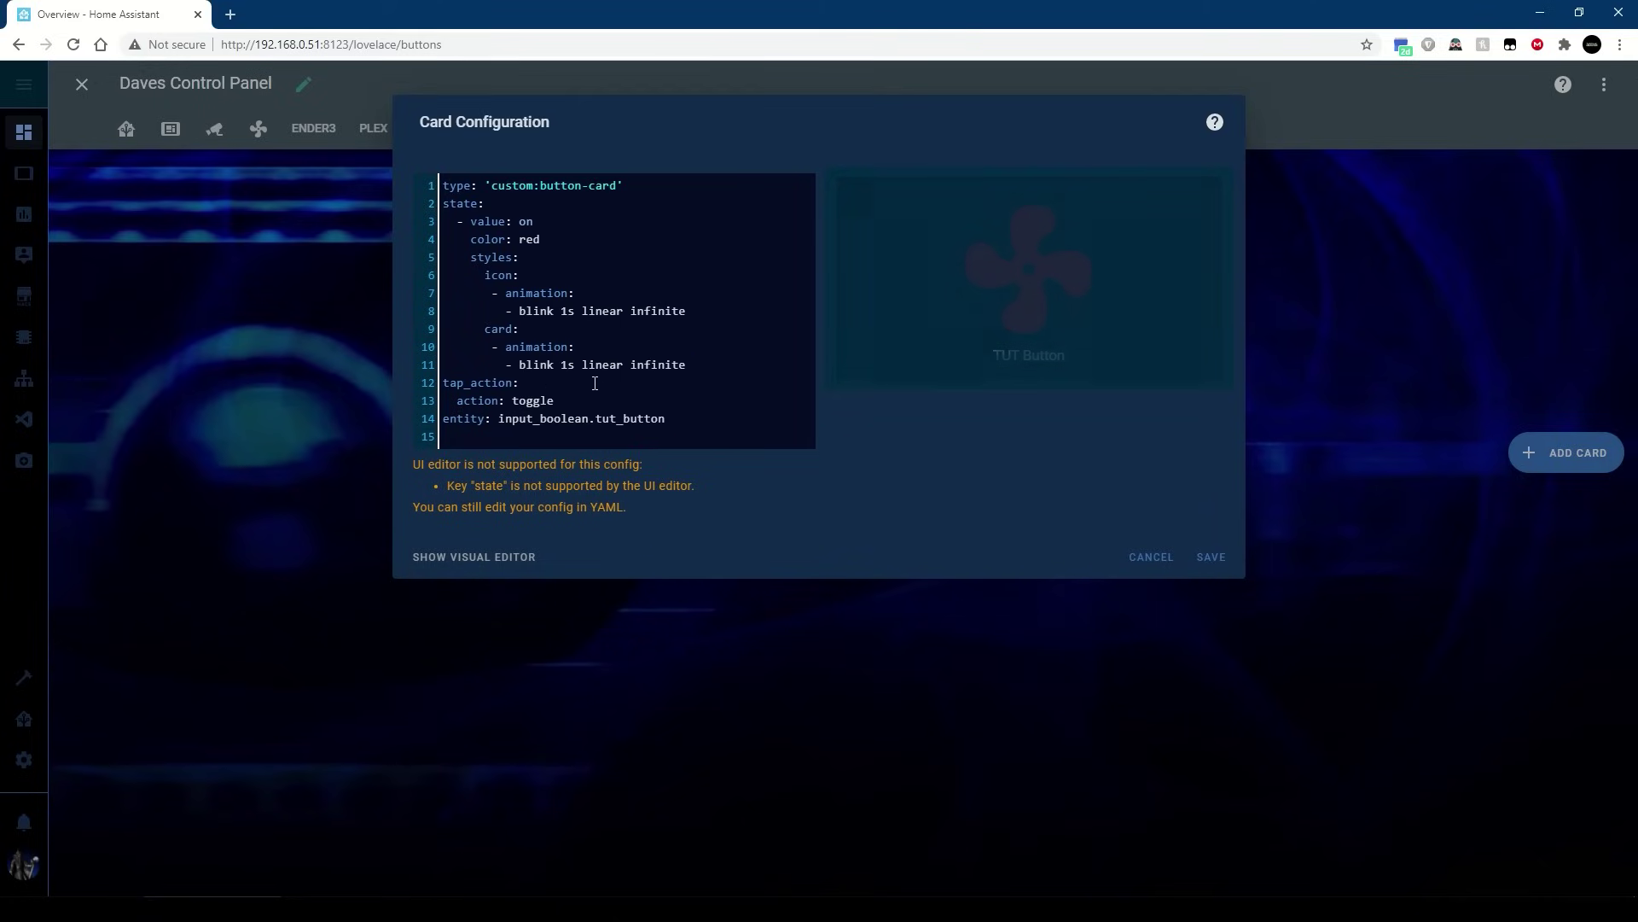
{"action": "left_click", "coordinate": [567, 364]}
{"action": "key", "text": "BackSpace"}
{"action": "type", "text": "2"}
{"action": "left_click", "coordinate": [568, 311]}
{"action": "key", "text": "BackSpace"}
{"action": "type", "text": ".5"}
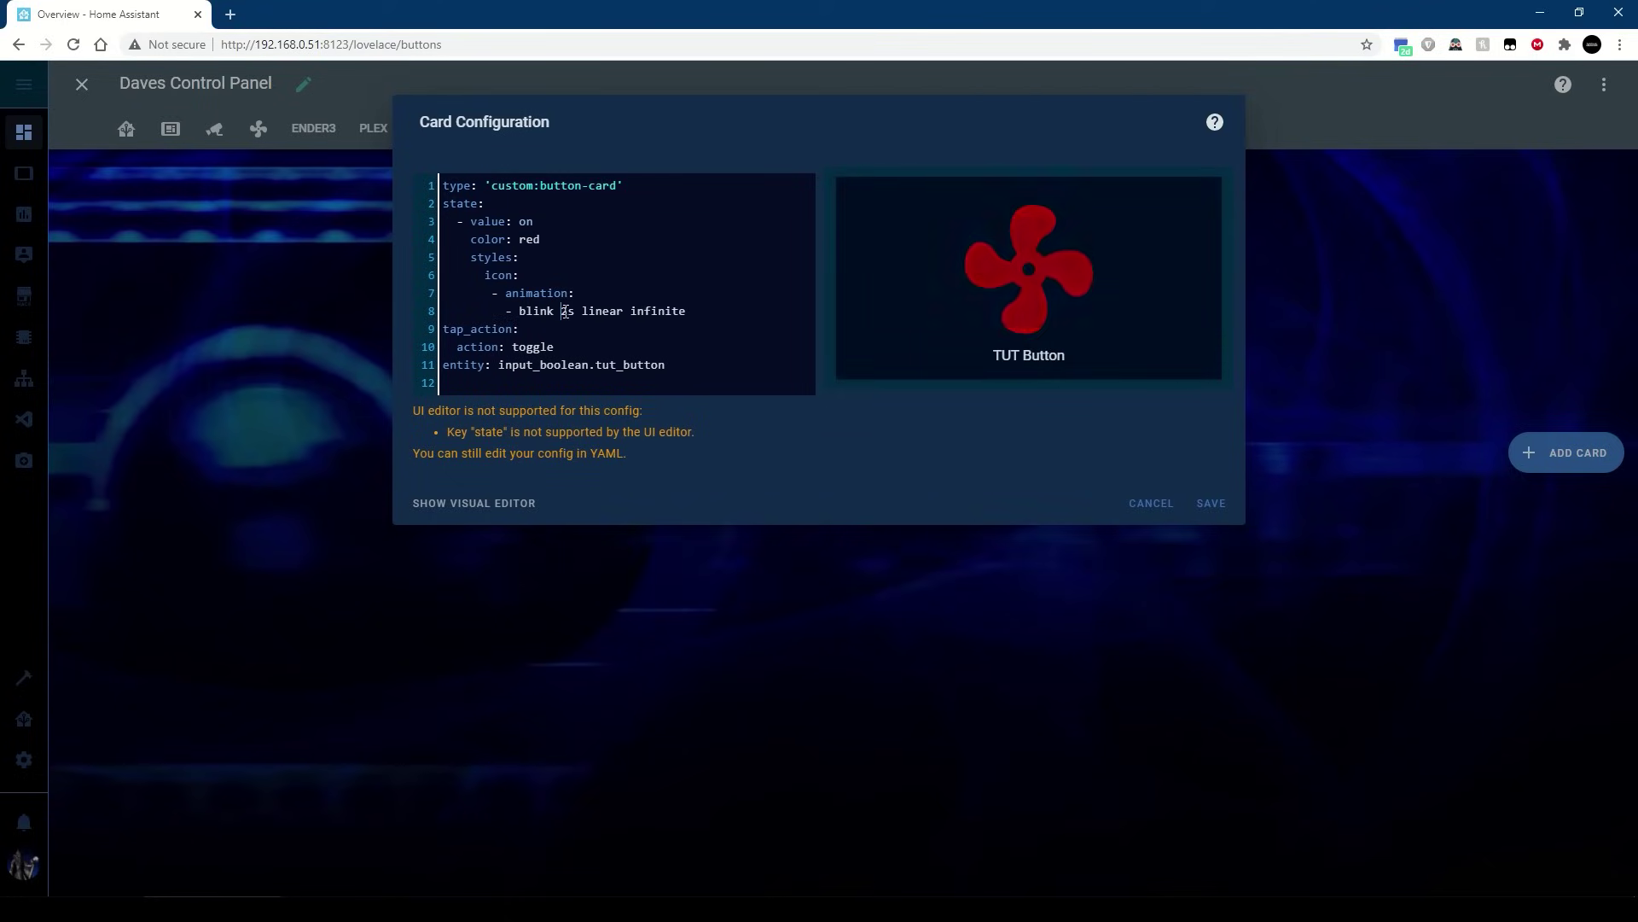
{"action": "double_click", "coordinate": [495, 274]}
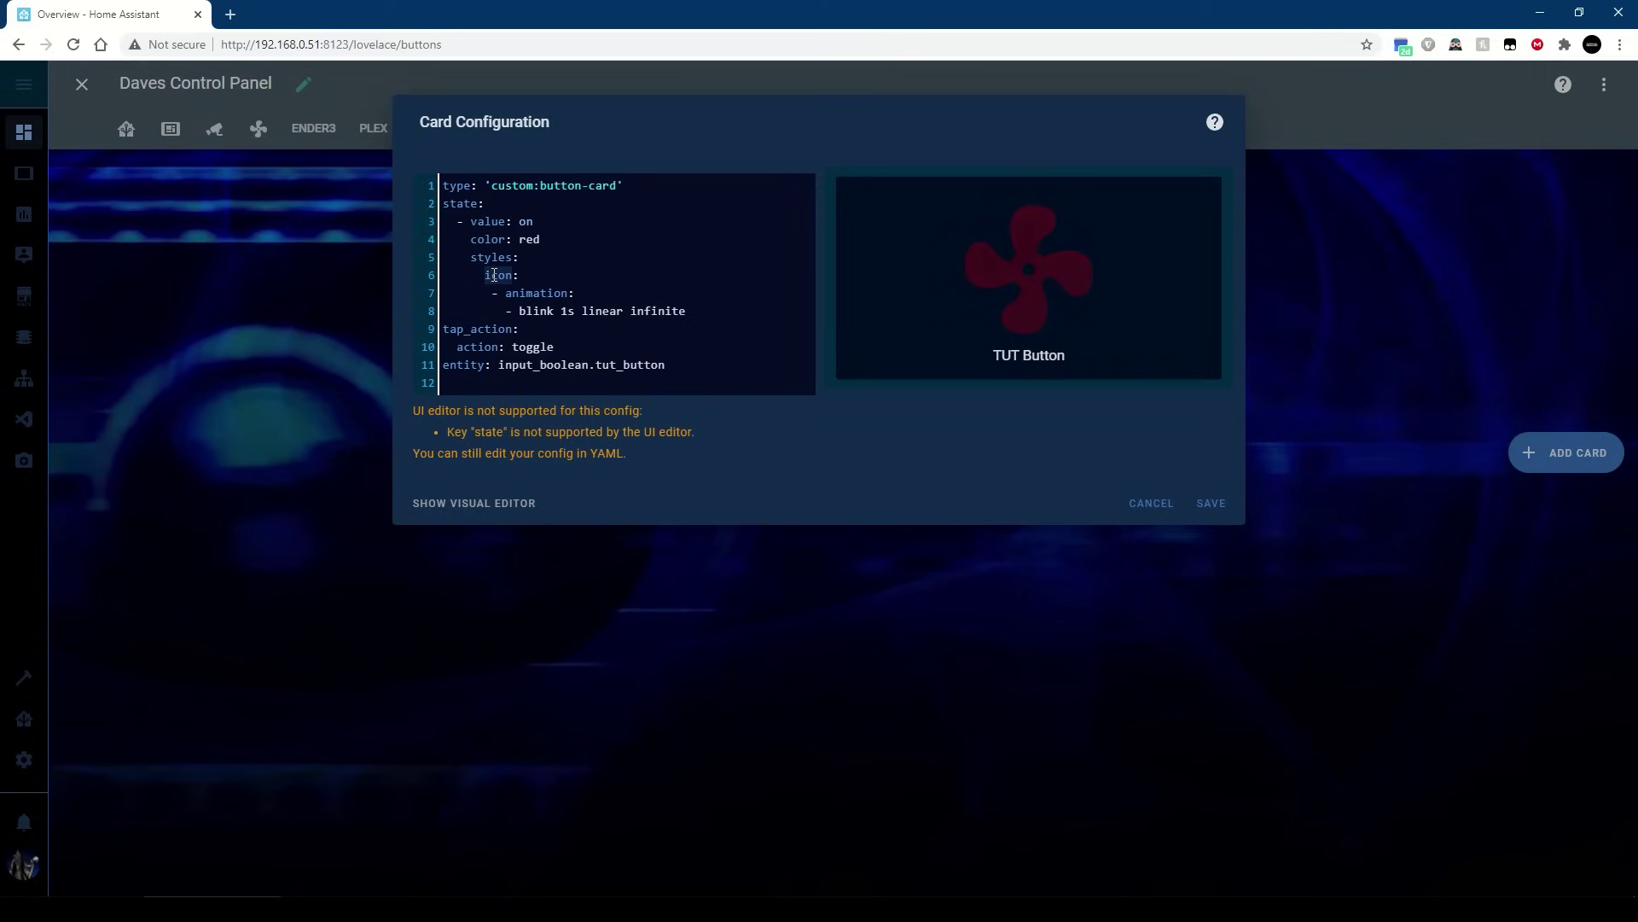
{"action": "type", "text": "name:"}
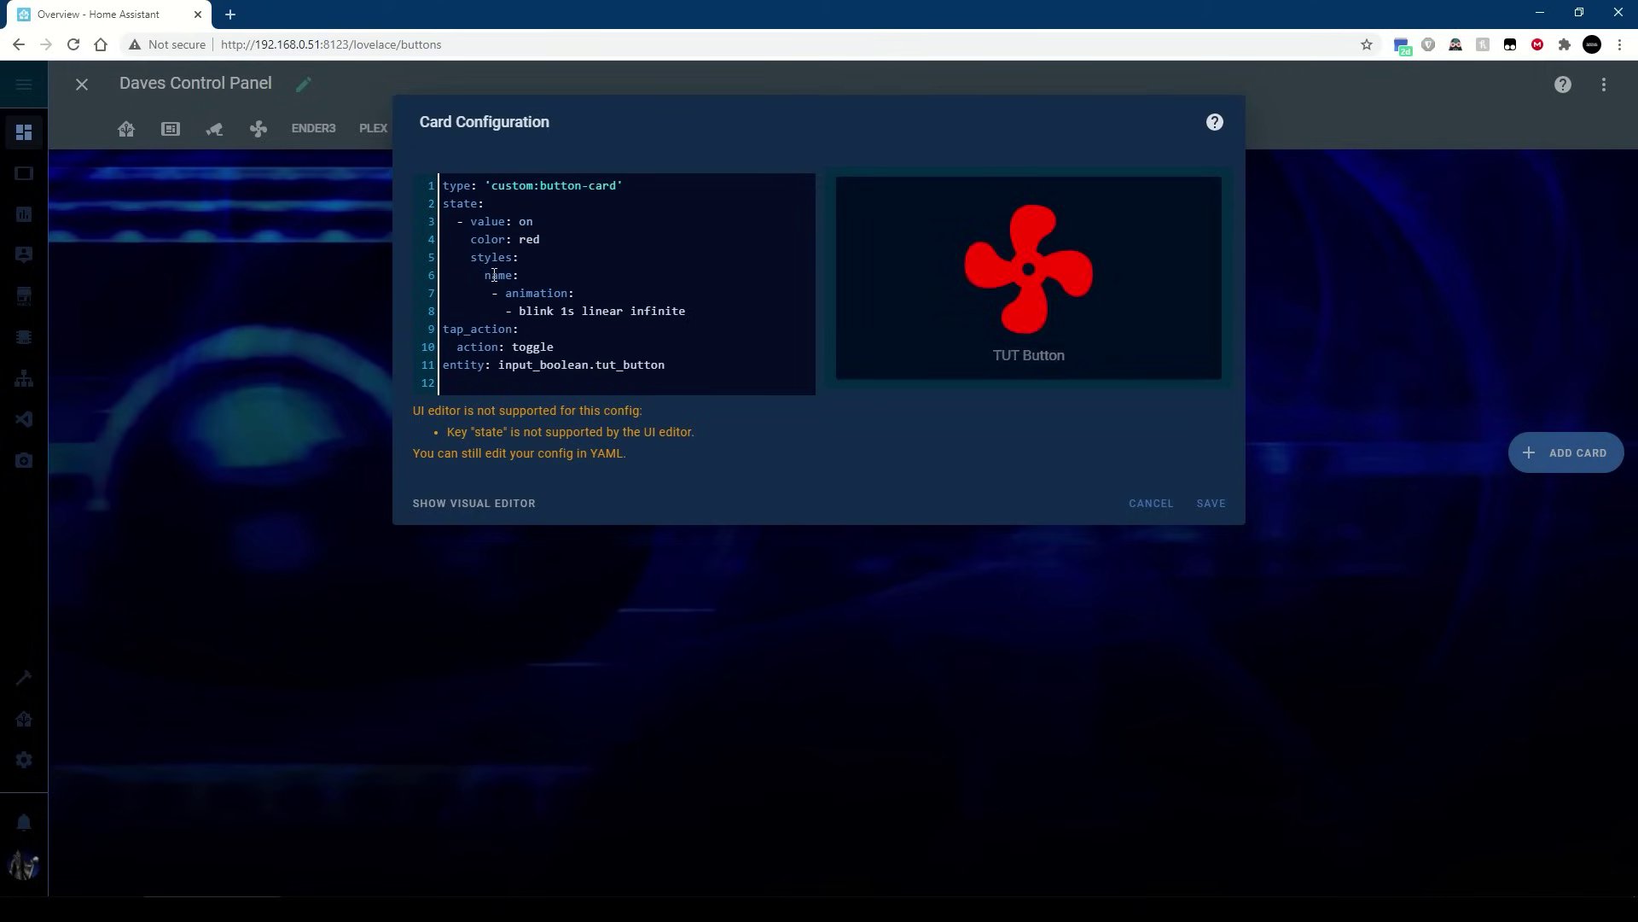
{"action": "left_click", "coordinate": [1022, 293]}
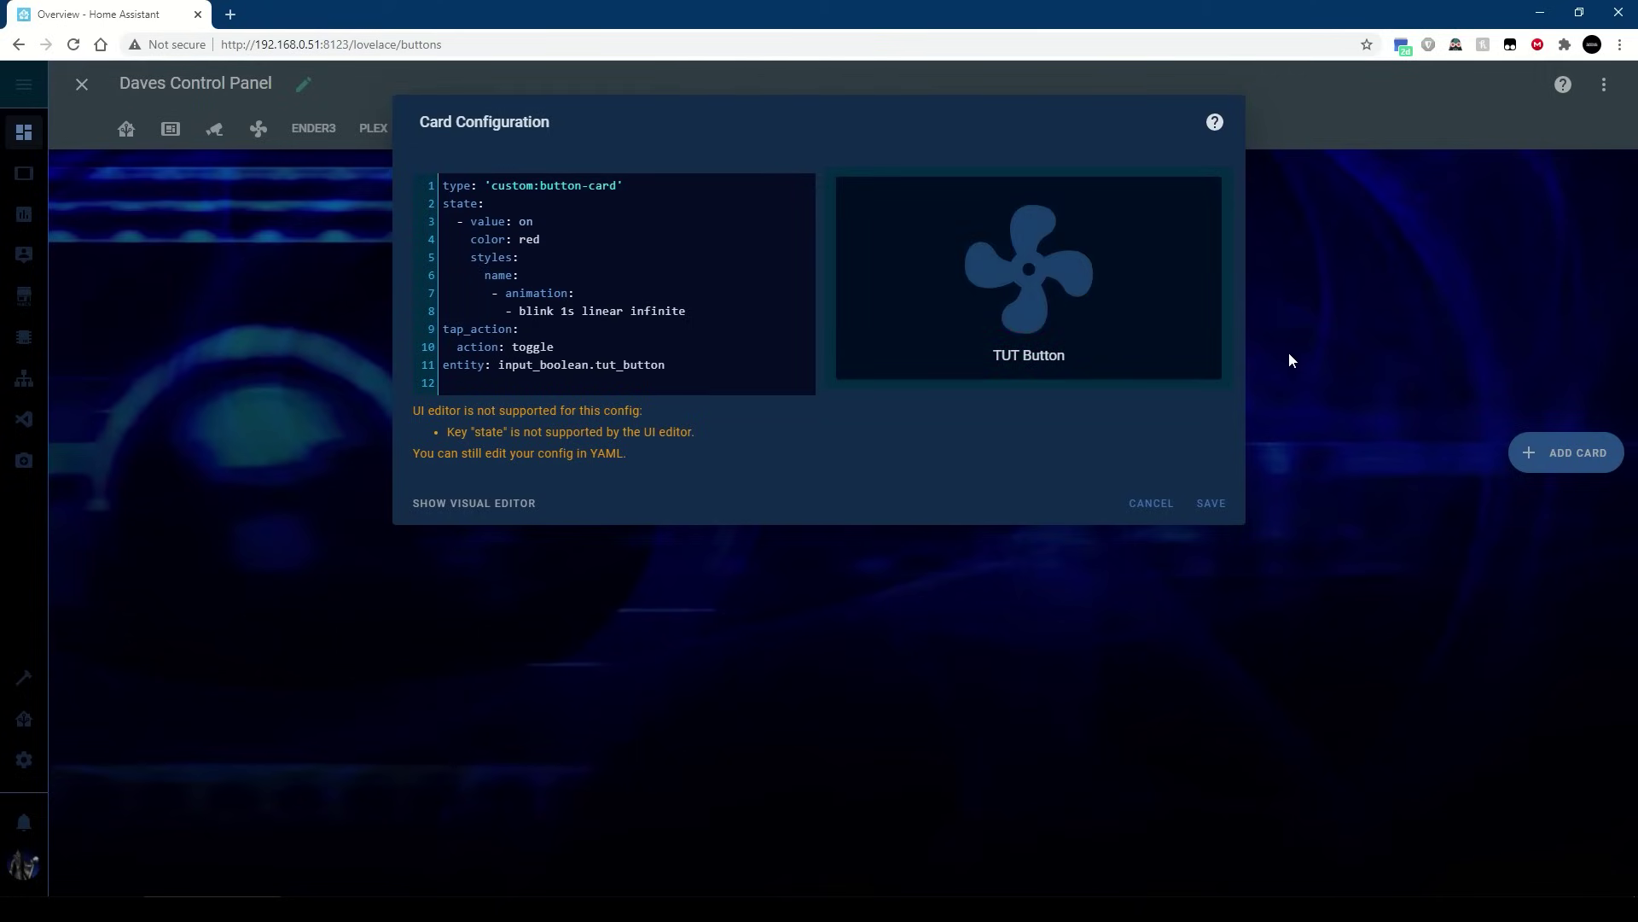
{"action": "left_click", "coordinate": [1051, 251]}
{"action": "left_click", "coordinate": [1016, 265]}
{"action": "left_click", "coordinate": [533, 330]}
{"action": "key", "text": "ctrl+z"}
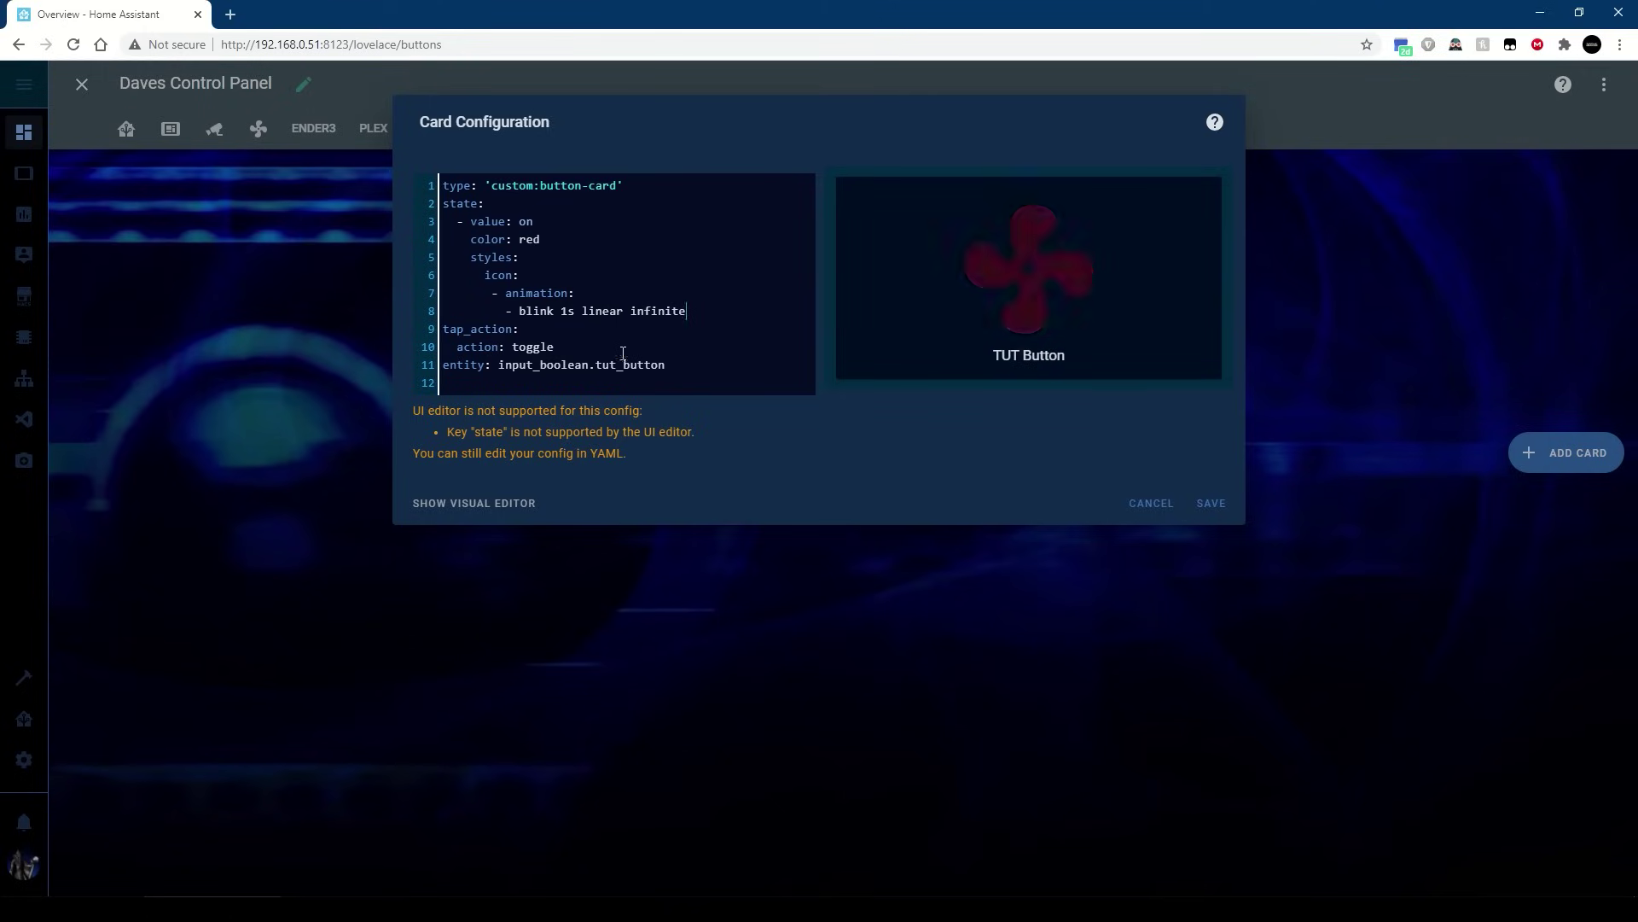
{"action": "left_click_drag", "start_coordinate": [693, 313], "coordinate": [471, 284]}
{"action": "key", "text": "ctrl+c"}
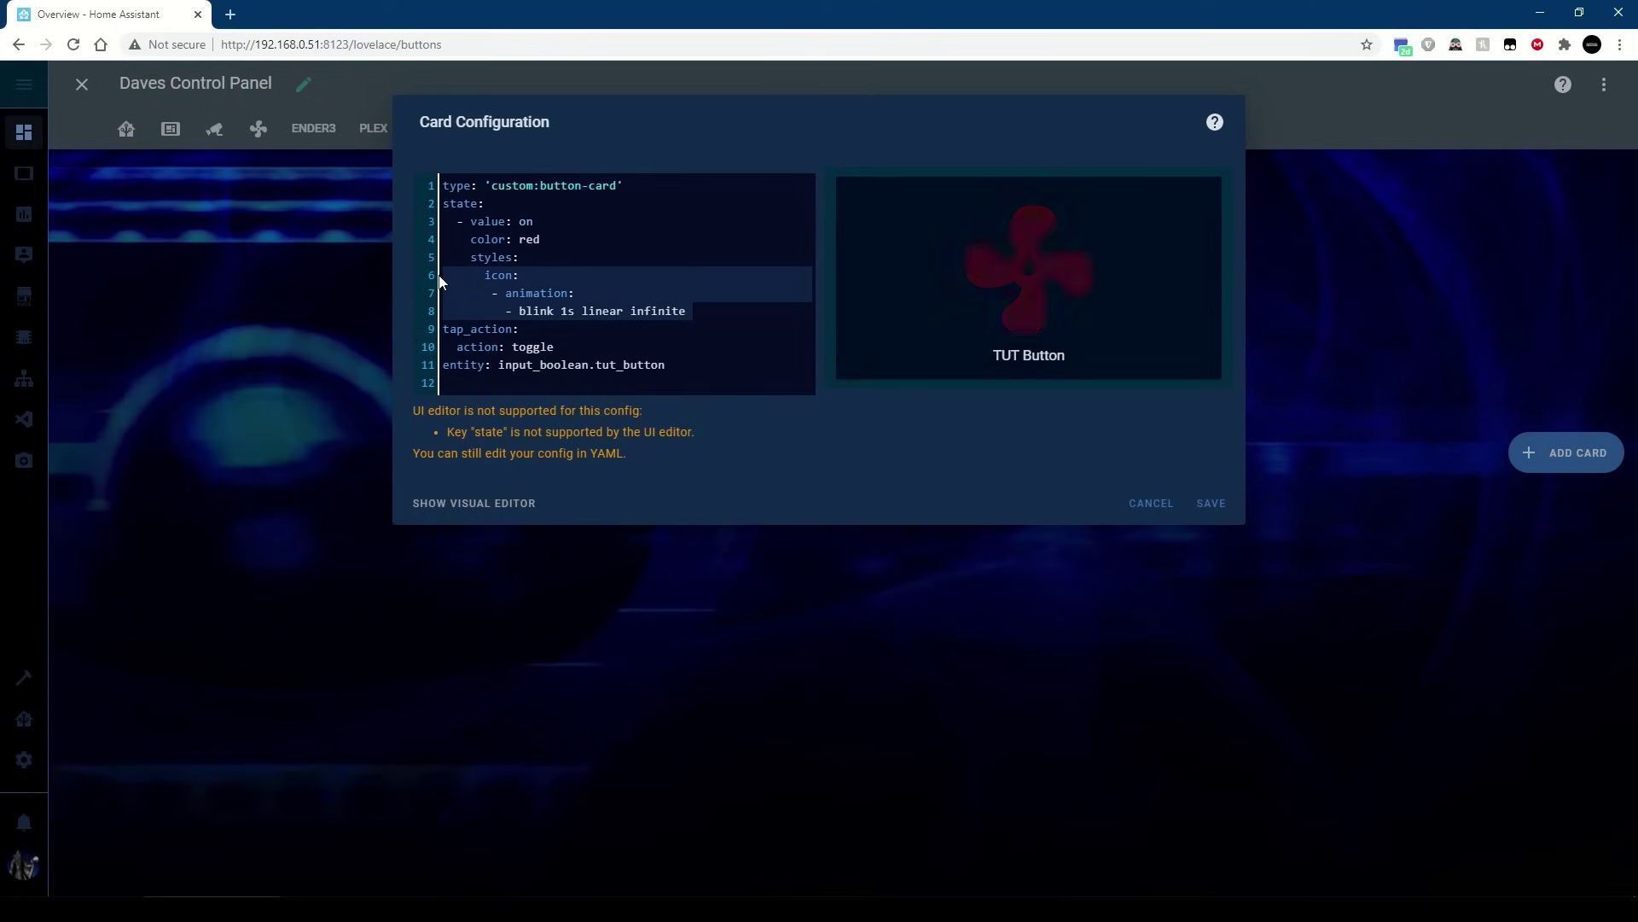
{"action": "key", "text": "Right"}
{"action": "key", "text": "Return"}
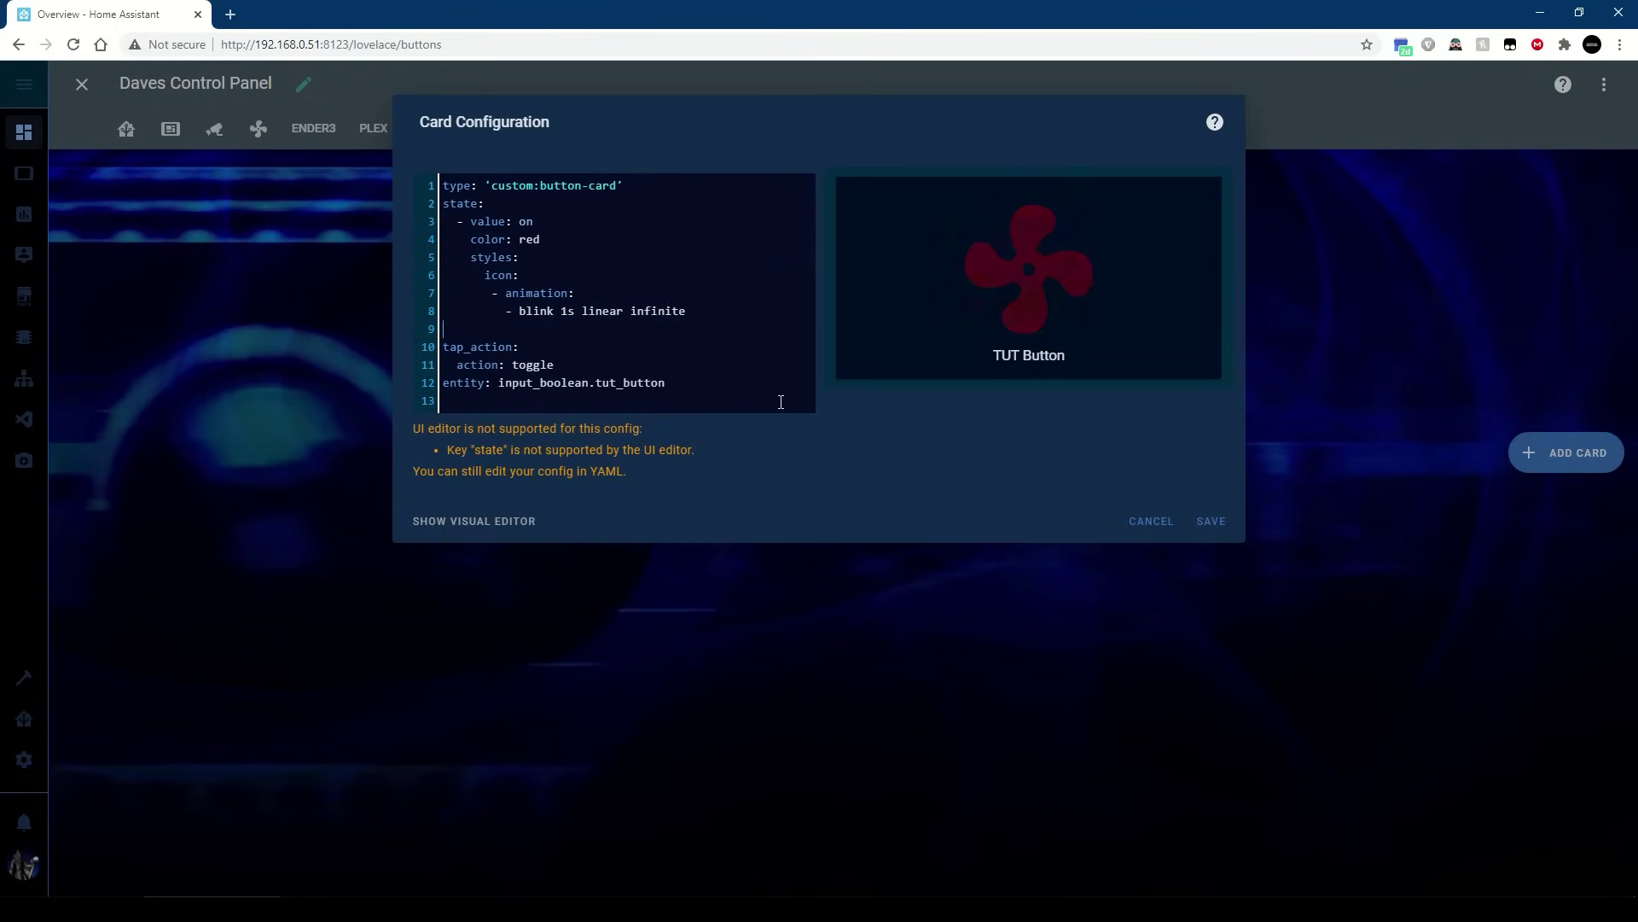
{"action": "key", "text": "ctrl+v"}
{"action": "double_click", "coordinate": [500, 330]}
{"action": "type", "text": "n"}
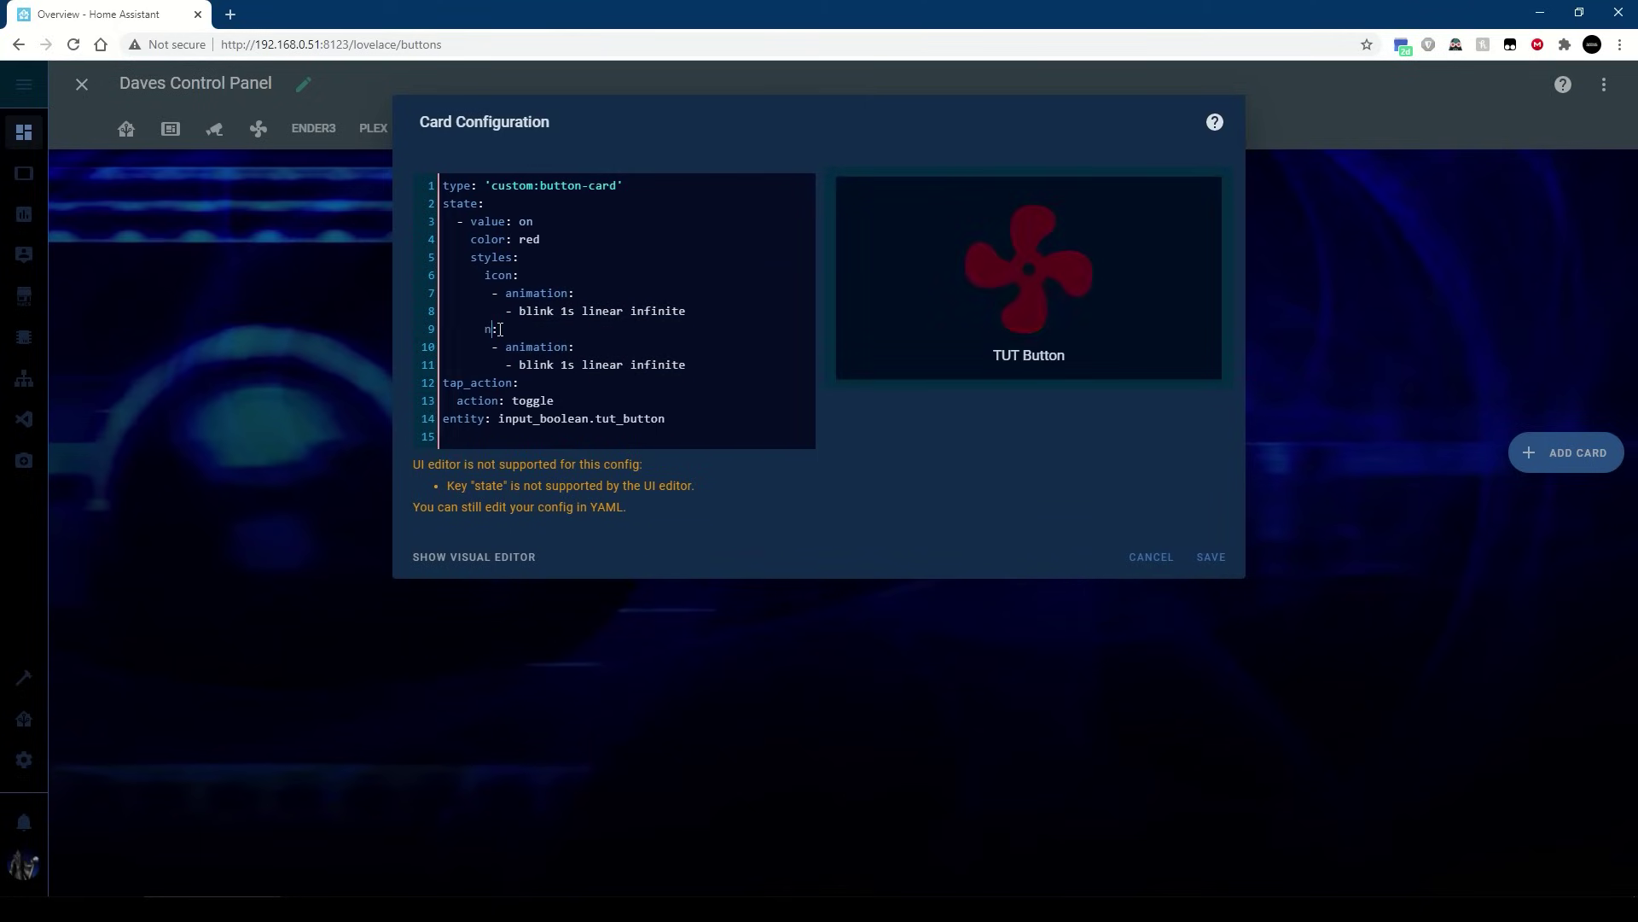
{"action": "type", "text": "ame"}
{"action": "double_click", "coordinate": [564, 364]}
{"action": "type", "text": ".5s"}
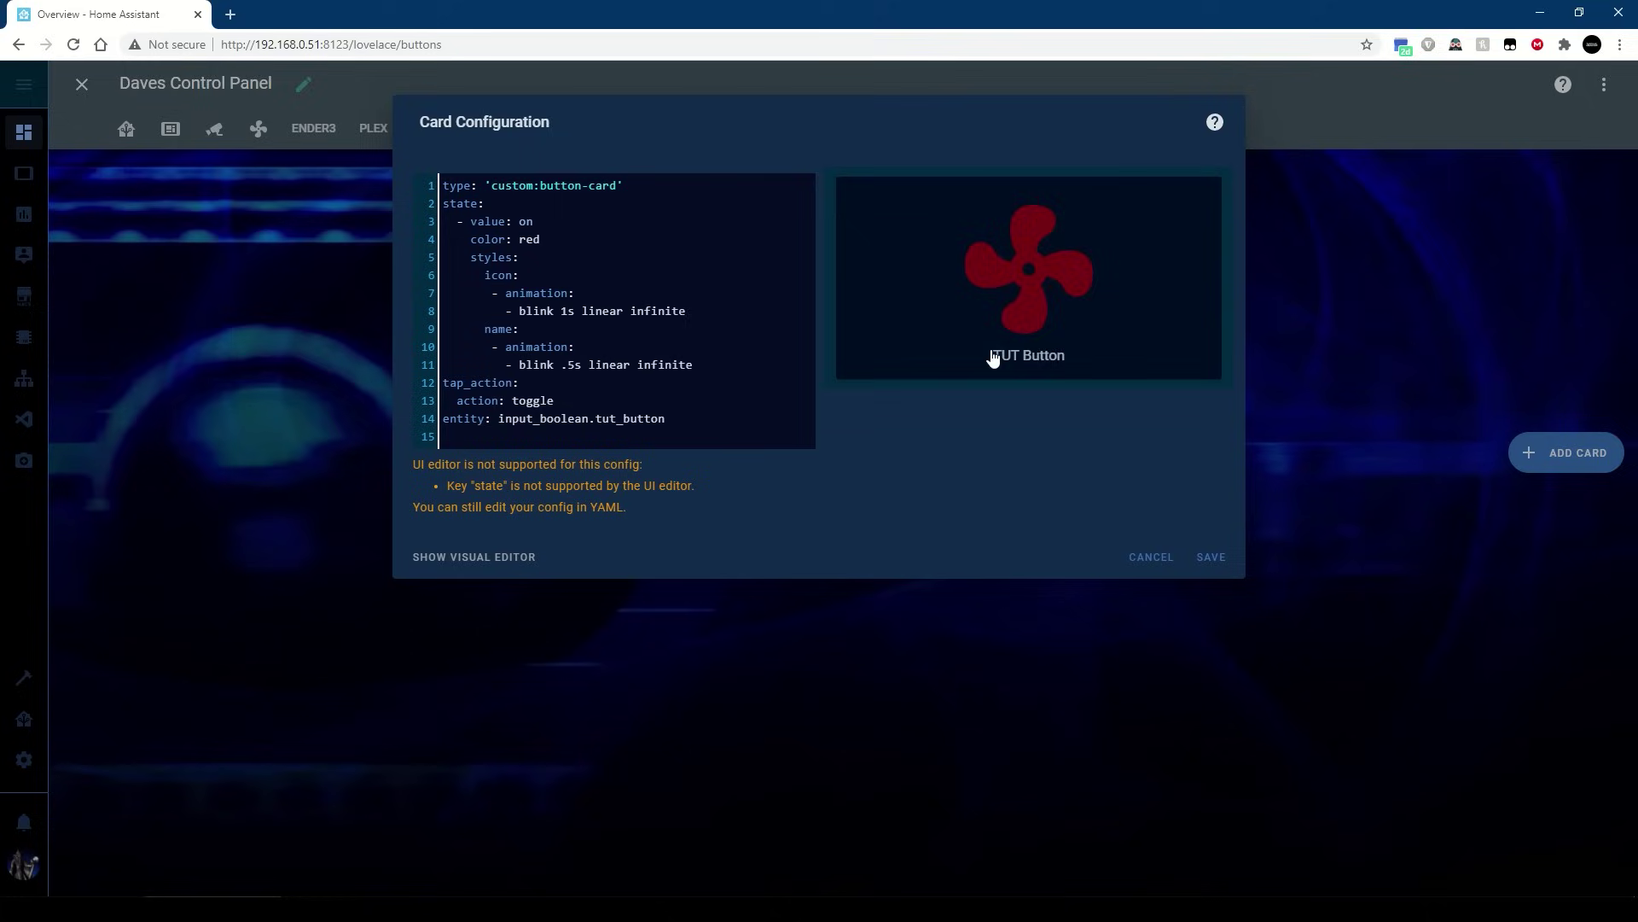
{"action": "left_click", "coordinate": [574, 364]}
{"action": "key", "text": "BackSpace"}
{"action": "type", "text": "2"}
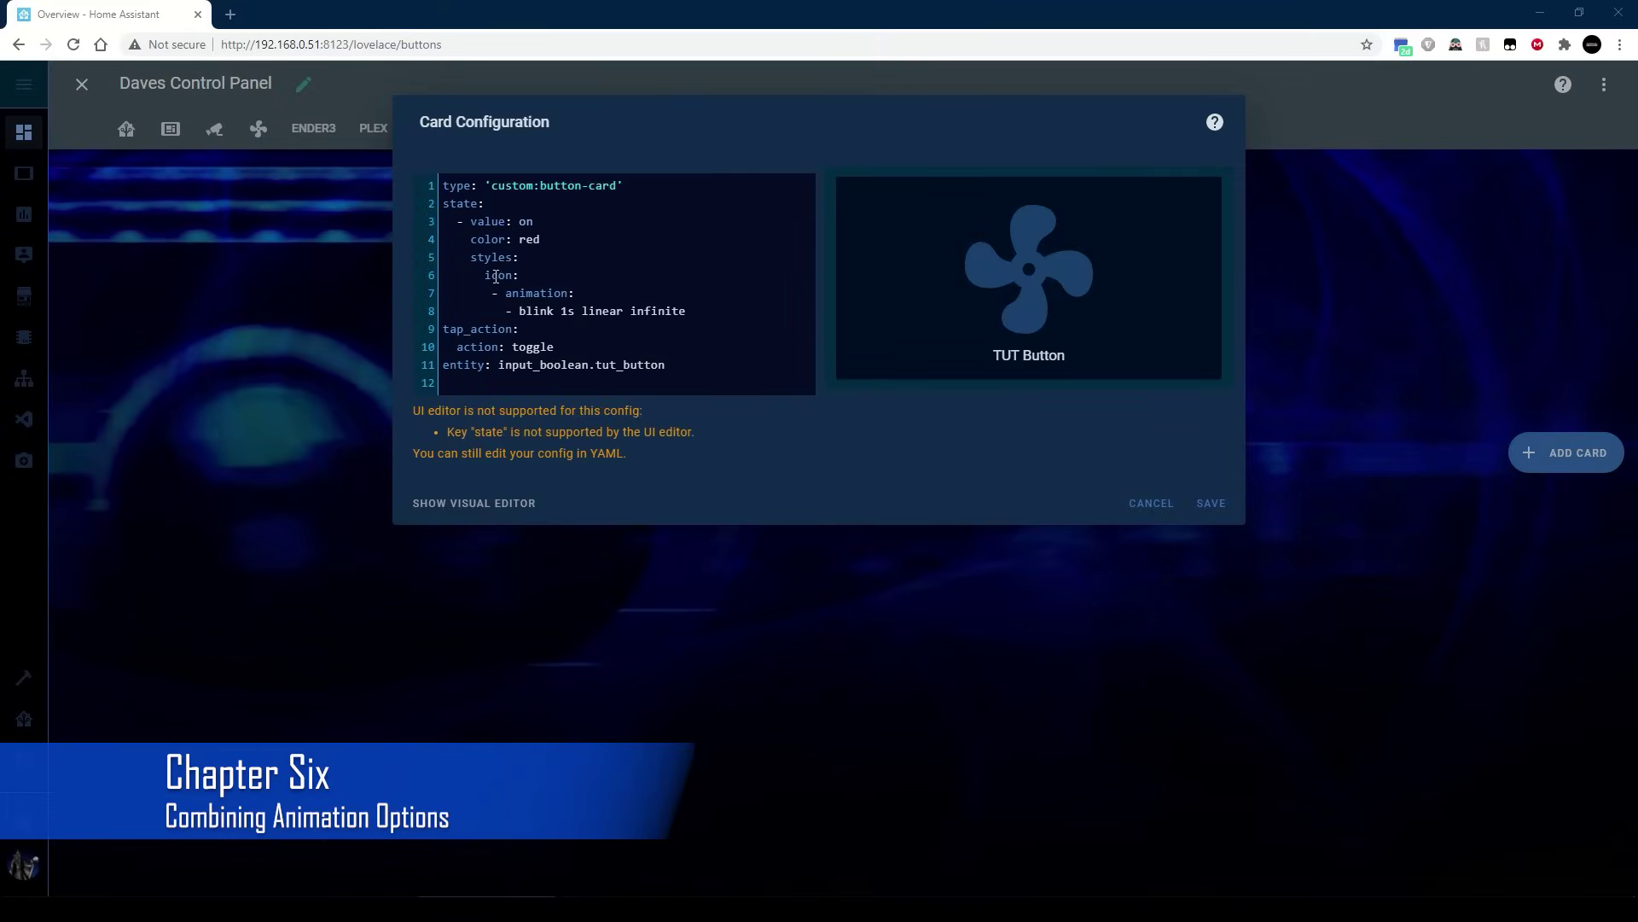
Add a '- rotating 1s linear infinite' entry under the icon's blink animation.
{"action": "left_click", "coordinate": [988, 320]}
{"action": "left_click", "coordinate": [1028, 350]}
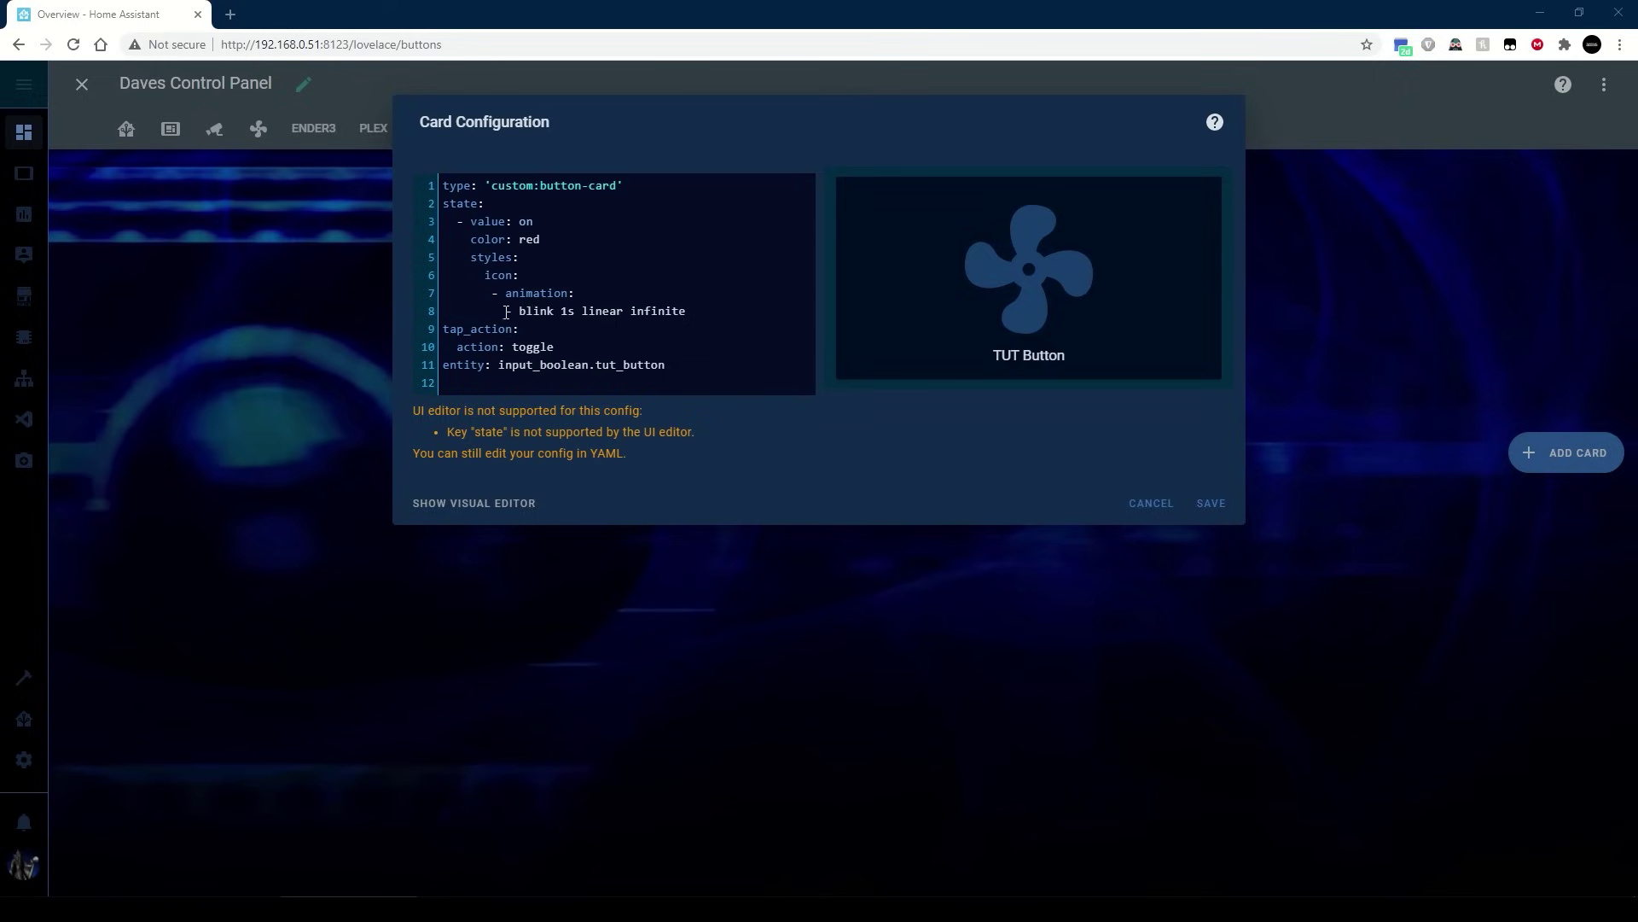
{"action": "left_click", "coordinate": [691, 311]}
{"action": "key", "text": "Return"}
{"action": "type", "text": "rotating 1s linear infinite"}
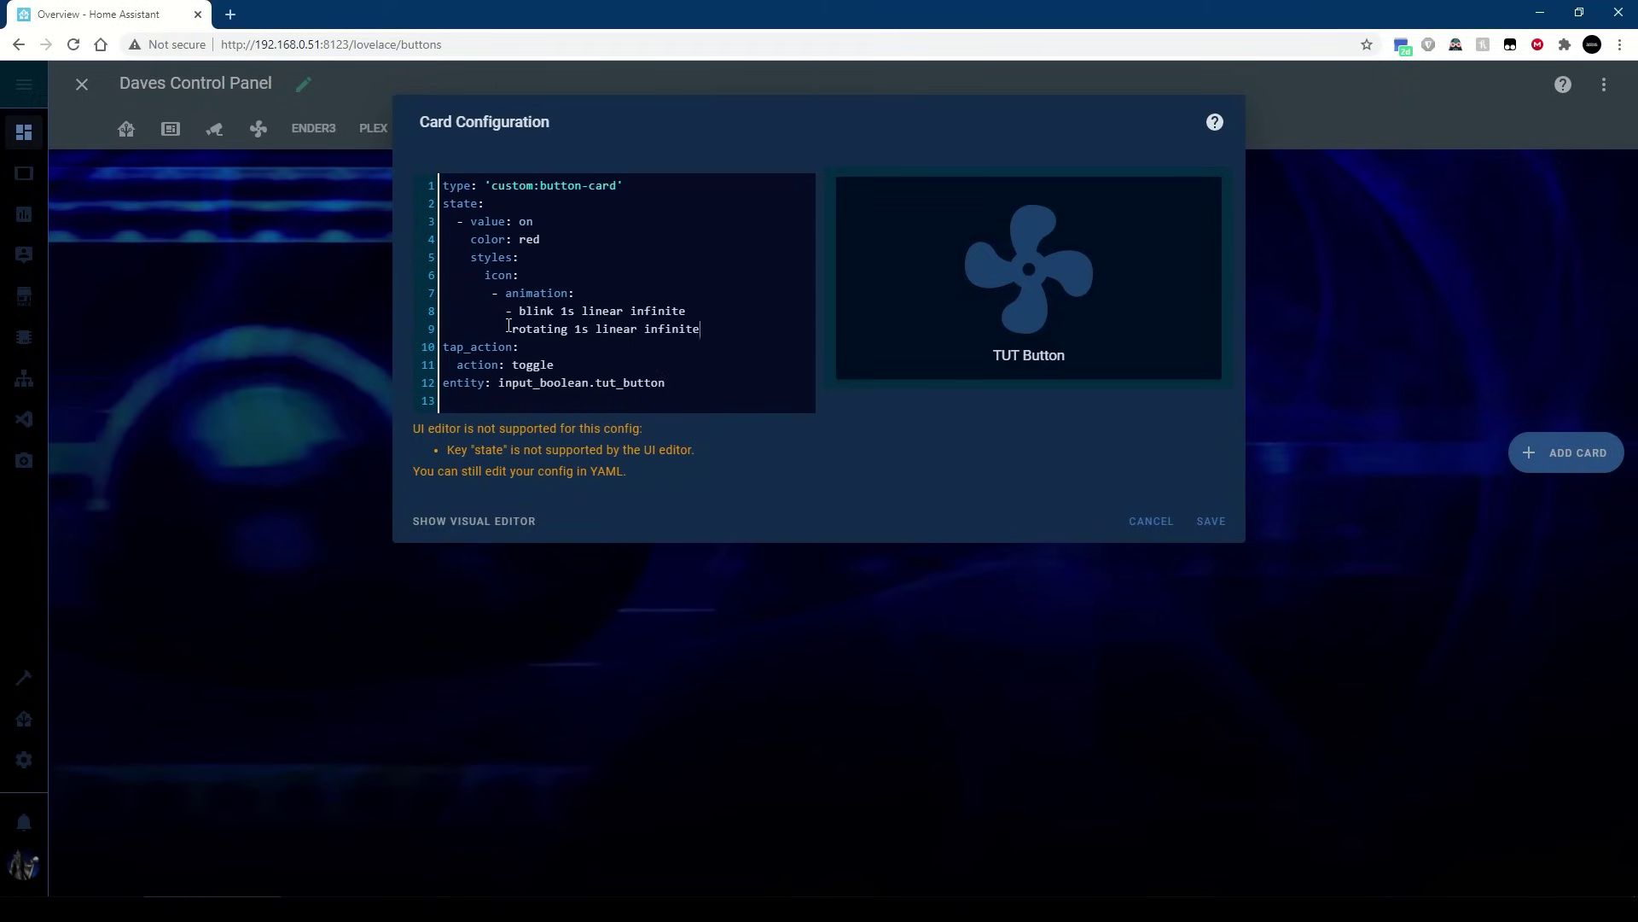
{"action": "key", "text": "Home"}
{"action": "type", "text": "-"}
{"action": "key", "text": "Delete"}
{"action": "left_click", "coordinate": [1017, 284]}
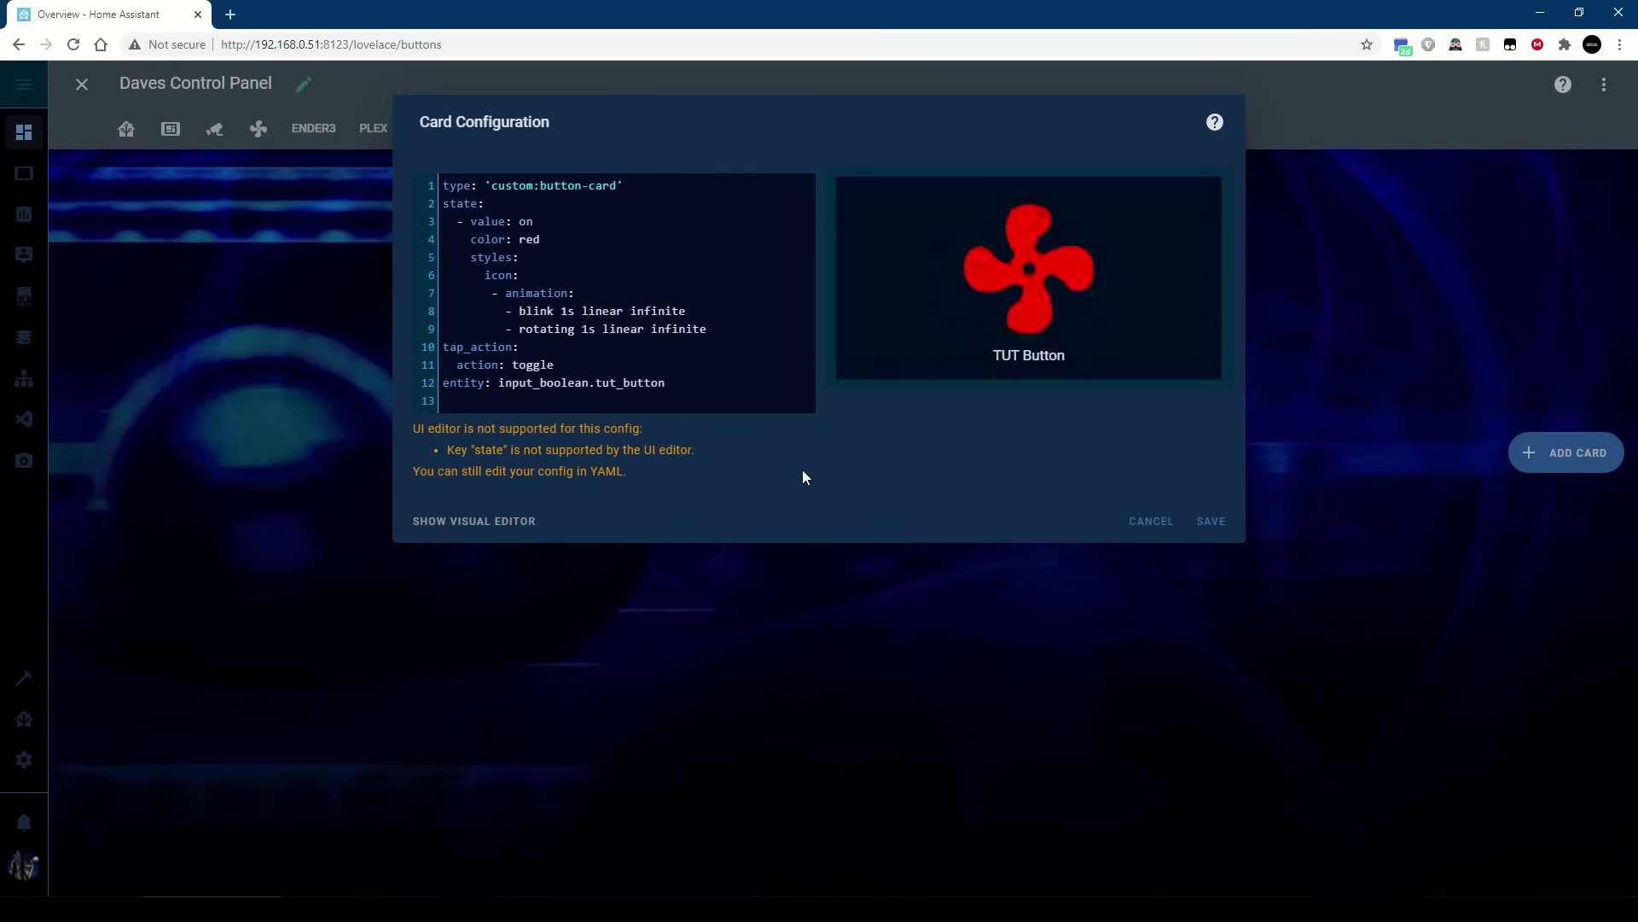
Shorten the icon blink to .5s, make the rotation alternate, and select lines 6–8.
{"action": "left_click", "coordinate": [565, 312]}
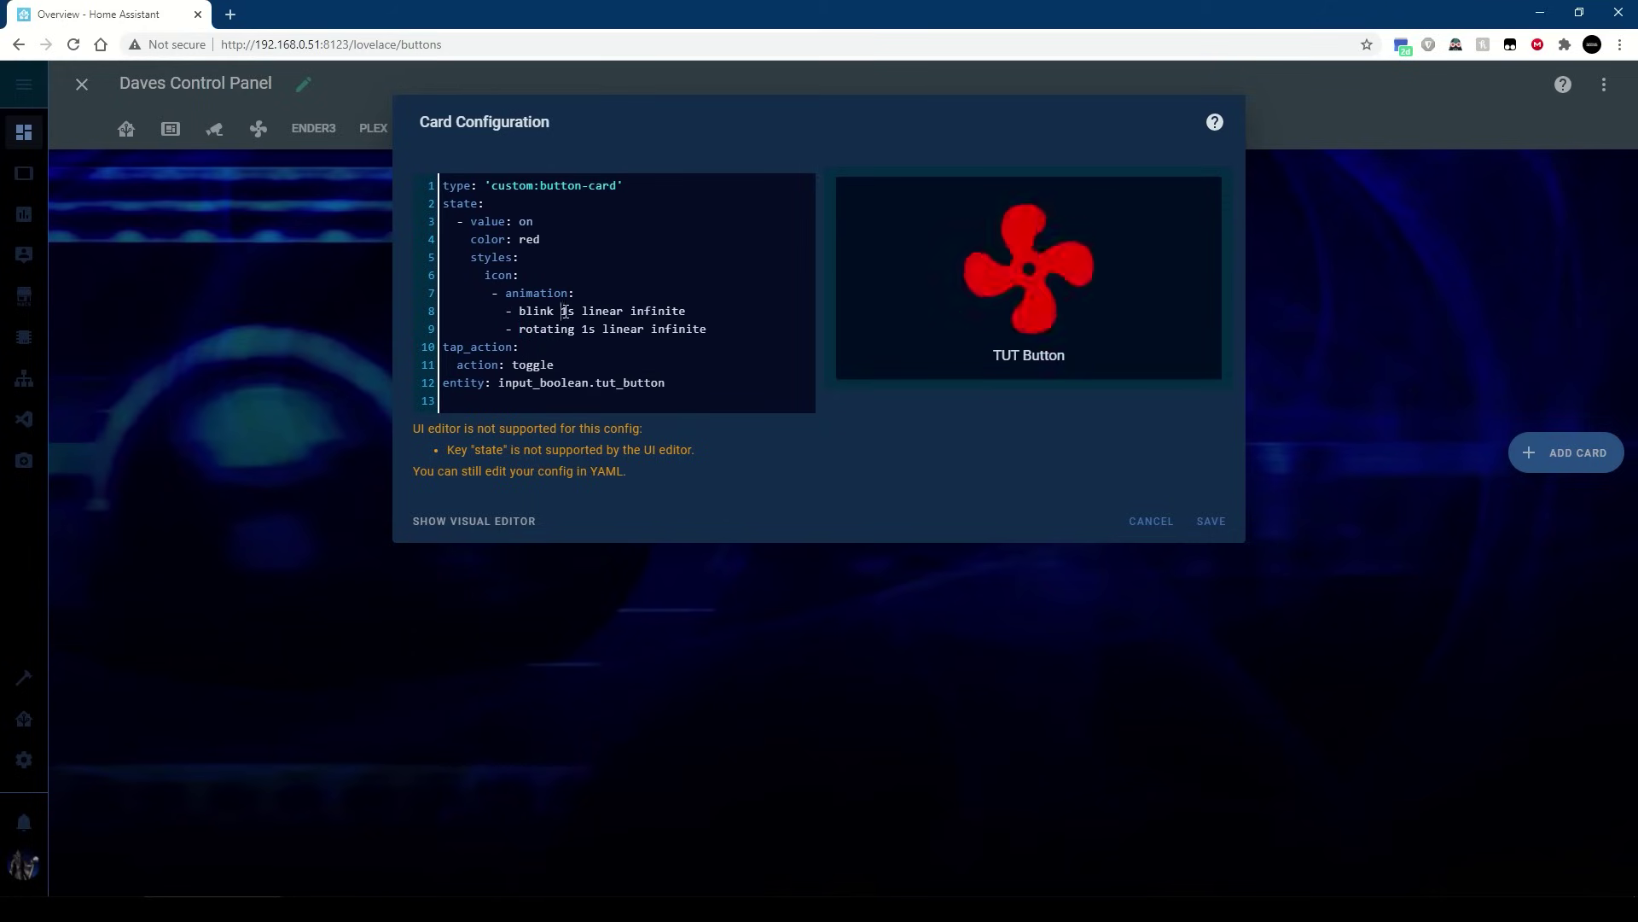
{"action": "type", "text": "5"}
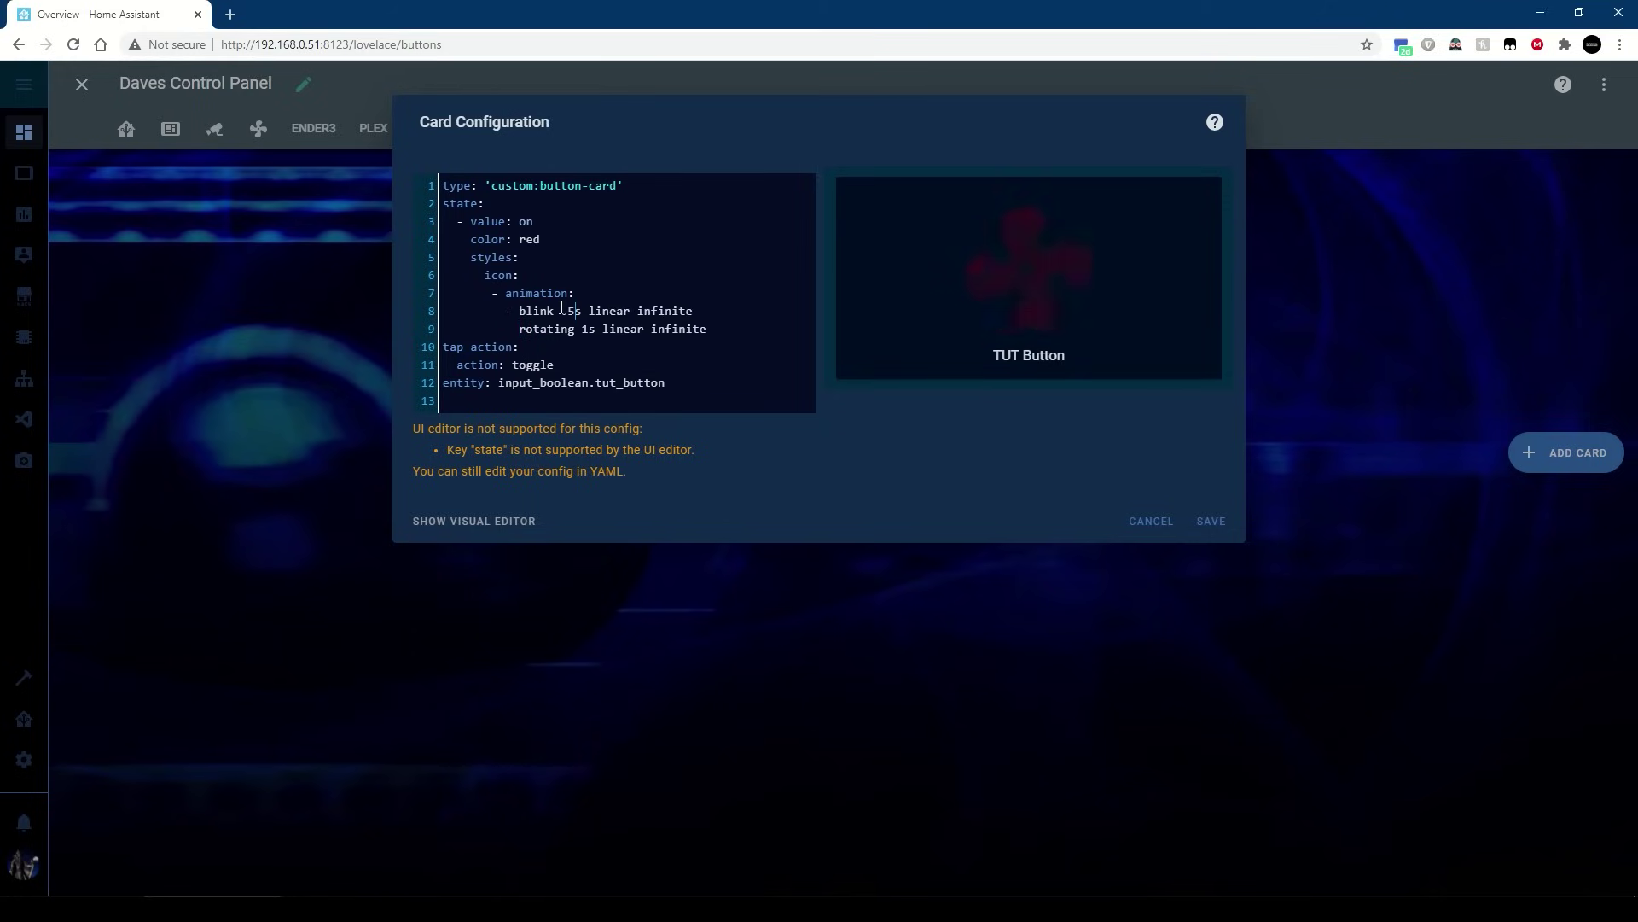
{"action": "key", "text": "Left"}
{"action": "key", "text": "BackSpace"}
{"action": "type", "text": "."}
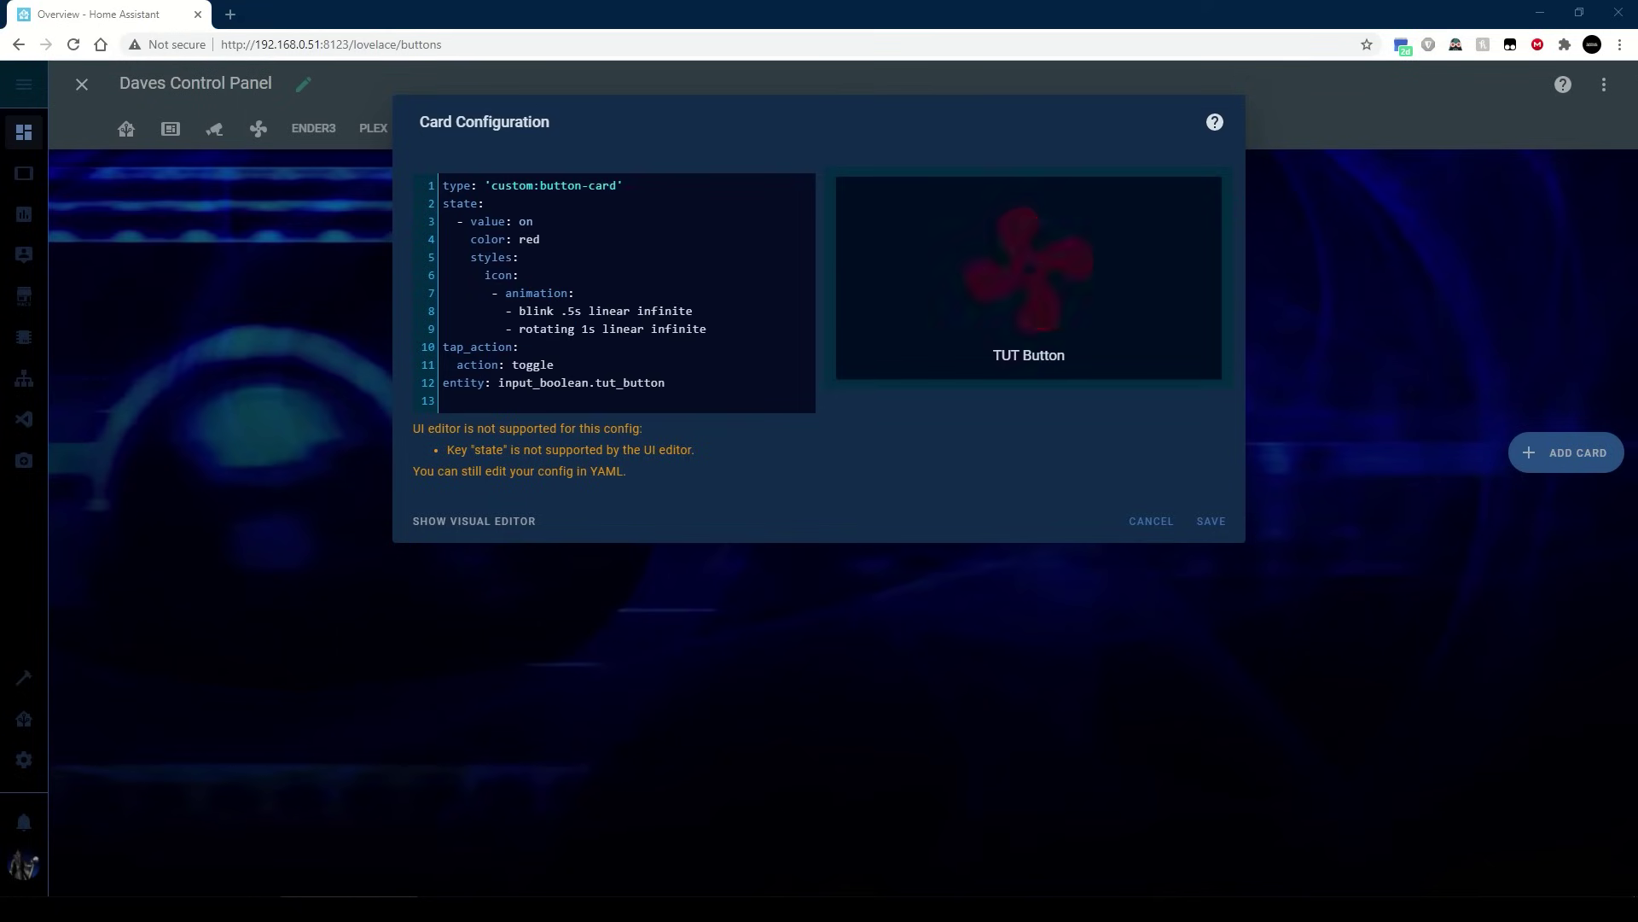
{"action": "left_click", "coordinate": [746, 332]}
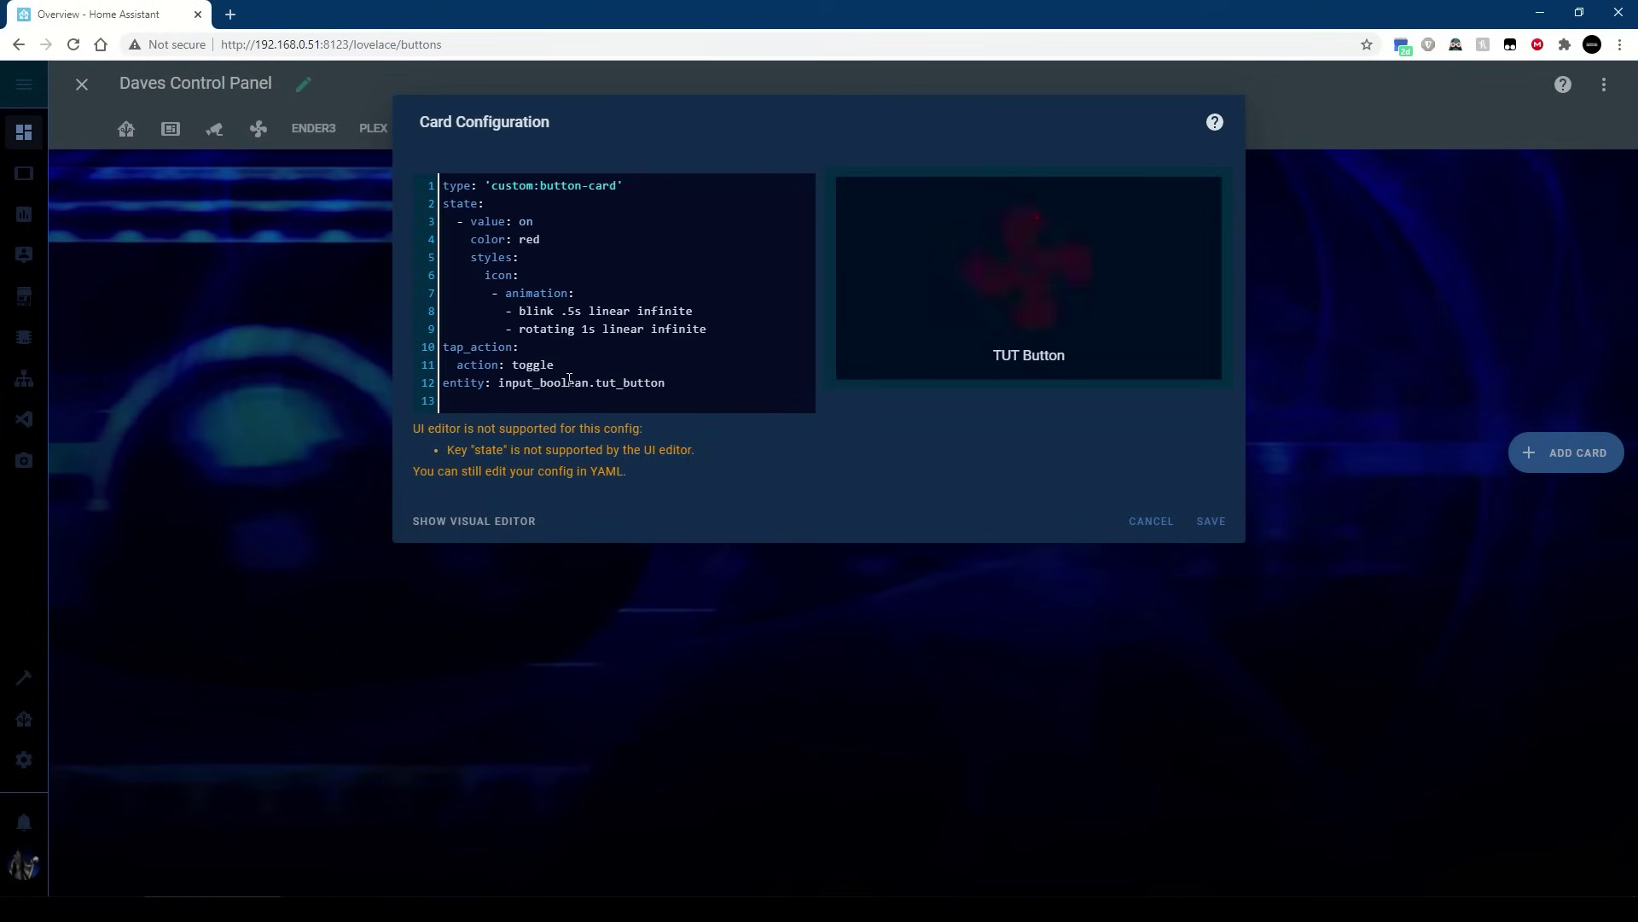
{"action": "type", "text": "alternate"}
{"action": "key", "text": "Return"}
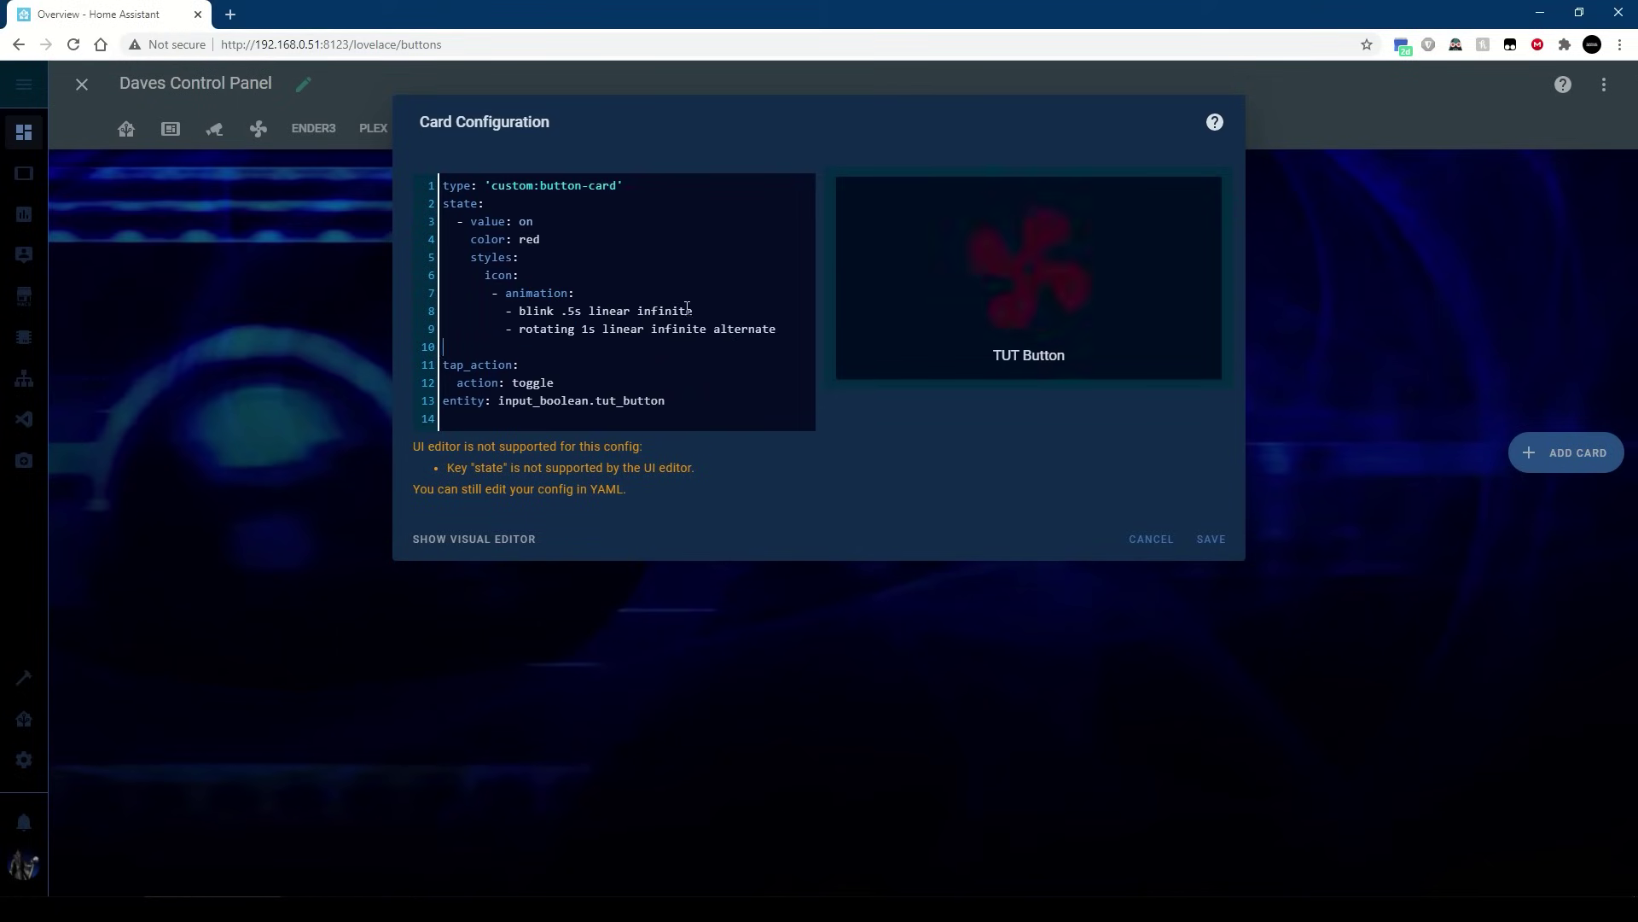
{"action": "left_click_drag", "start_coordinate": [702, 313], "coordinate": [428, 284]}
{"action": "key", "text": "ctrl+c"}
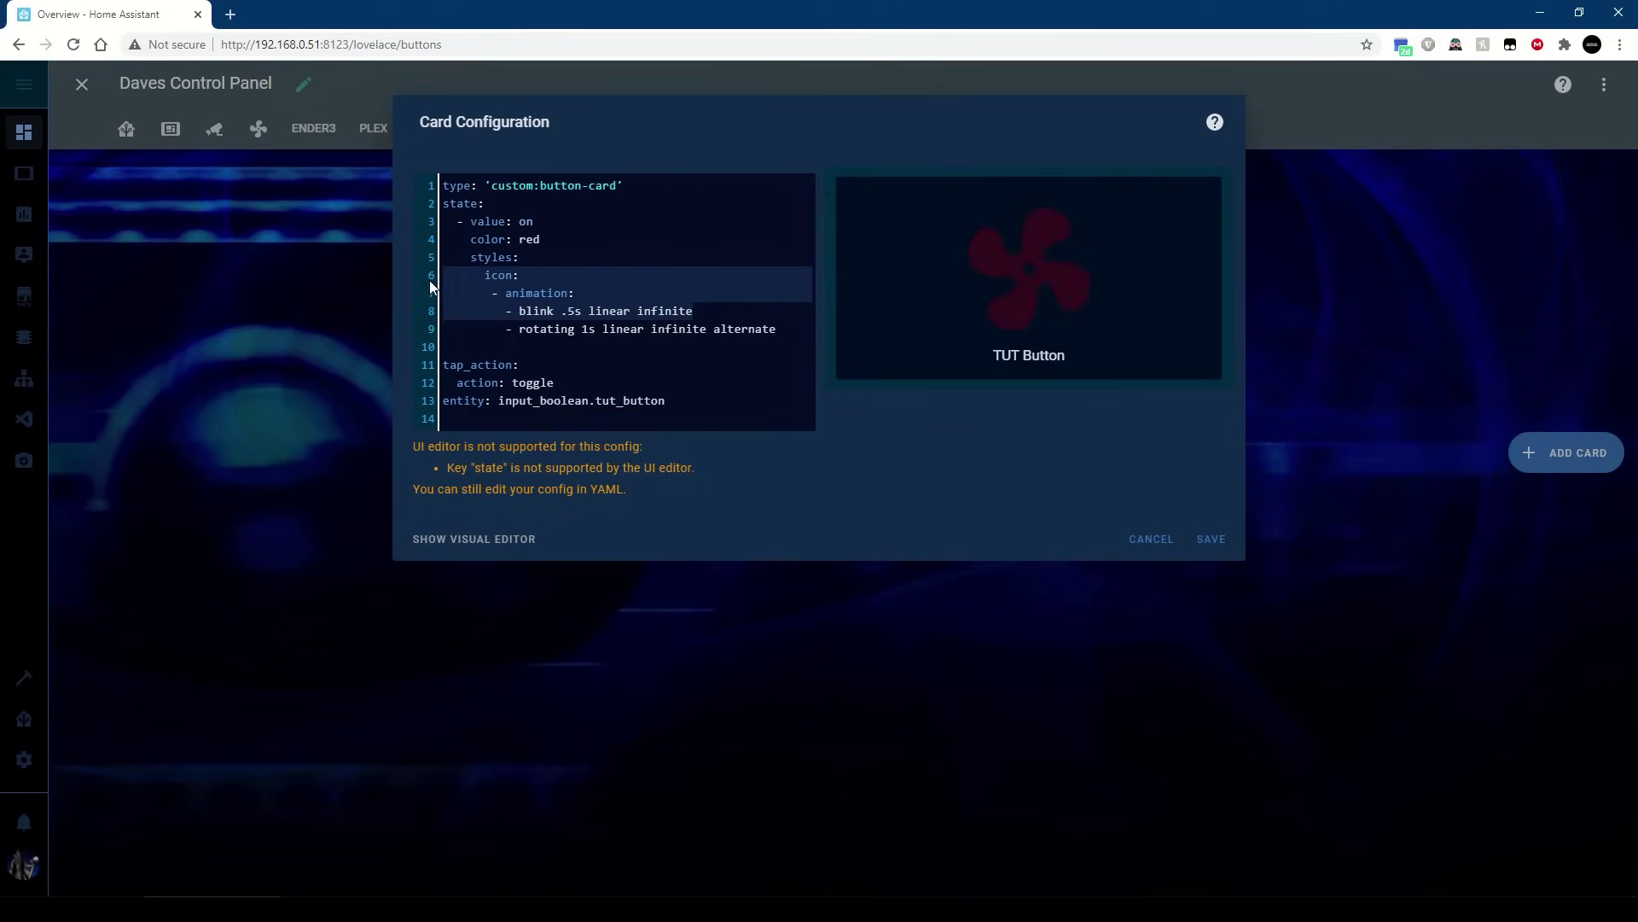
Paste the icon block as a 'name' animation and add the rotating alternate entry under it.
{"action": "left_click", "coordinate": [790, 346]}
{"action": "key", "text": "ctrl+v"}
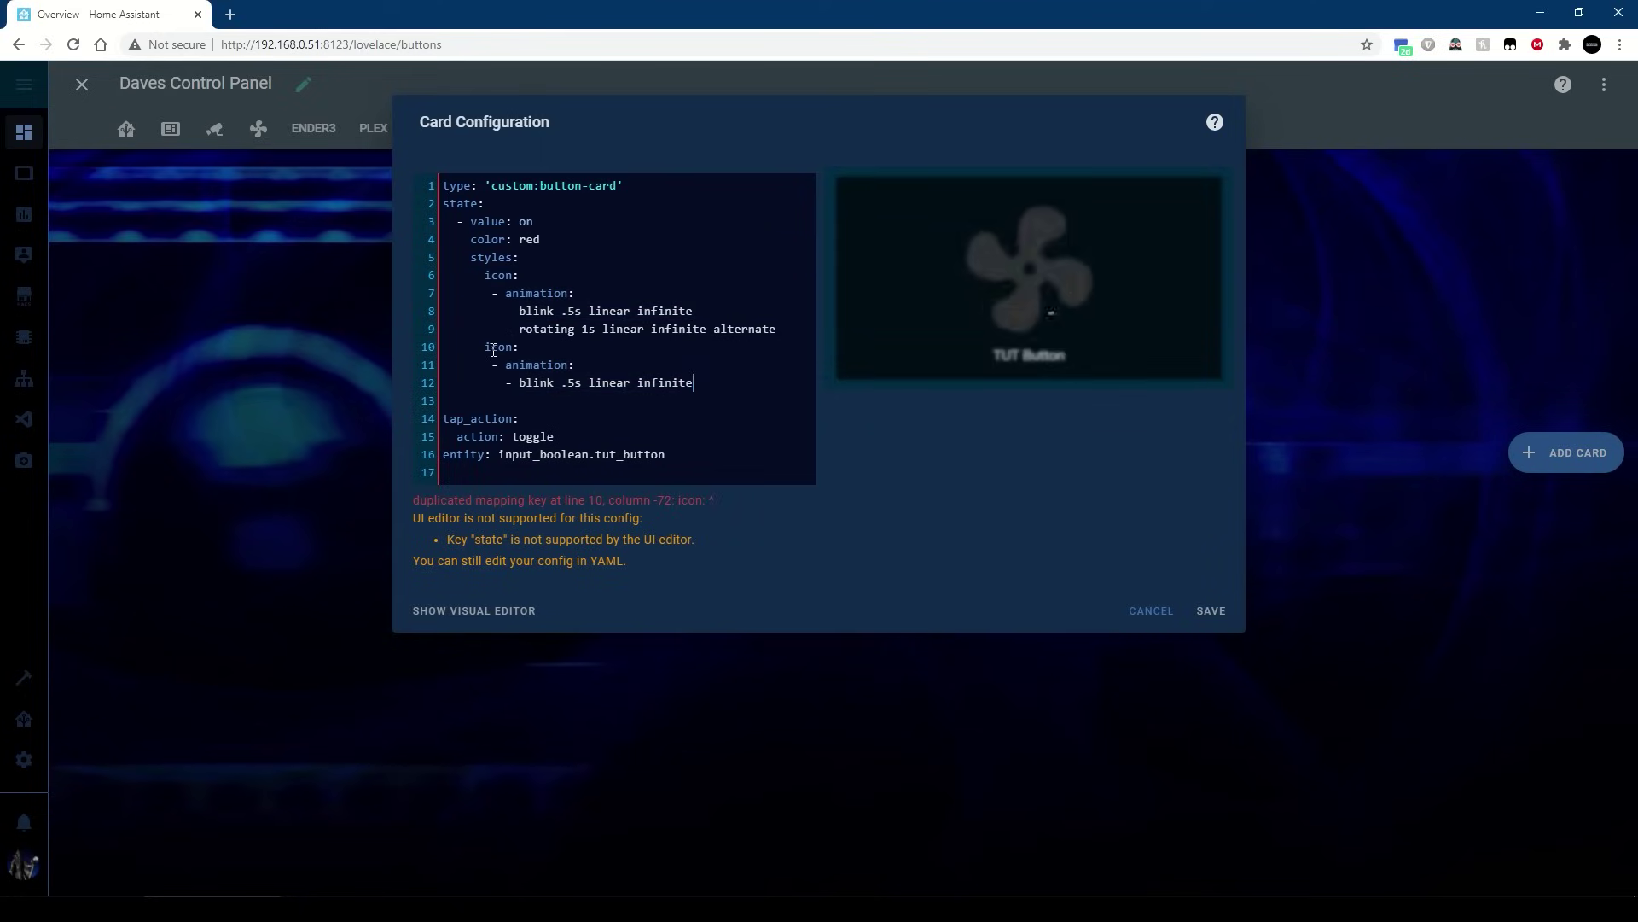
{"action": "type", "text": "name:"}
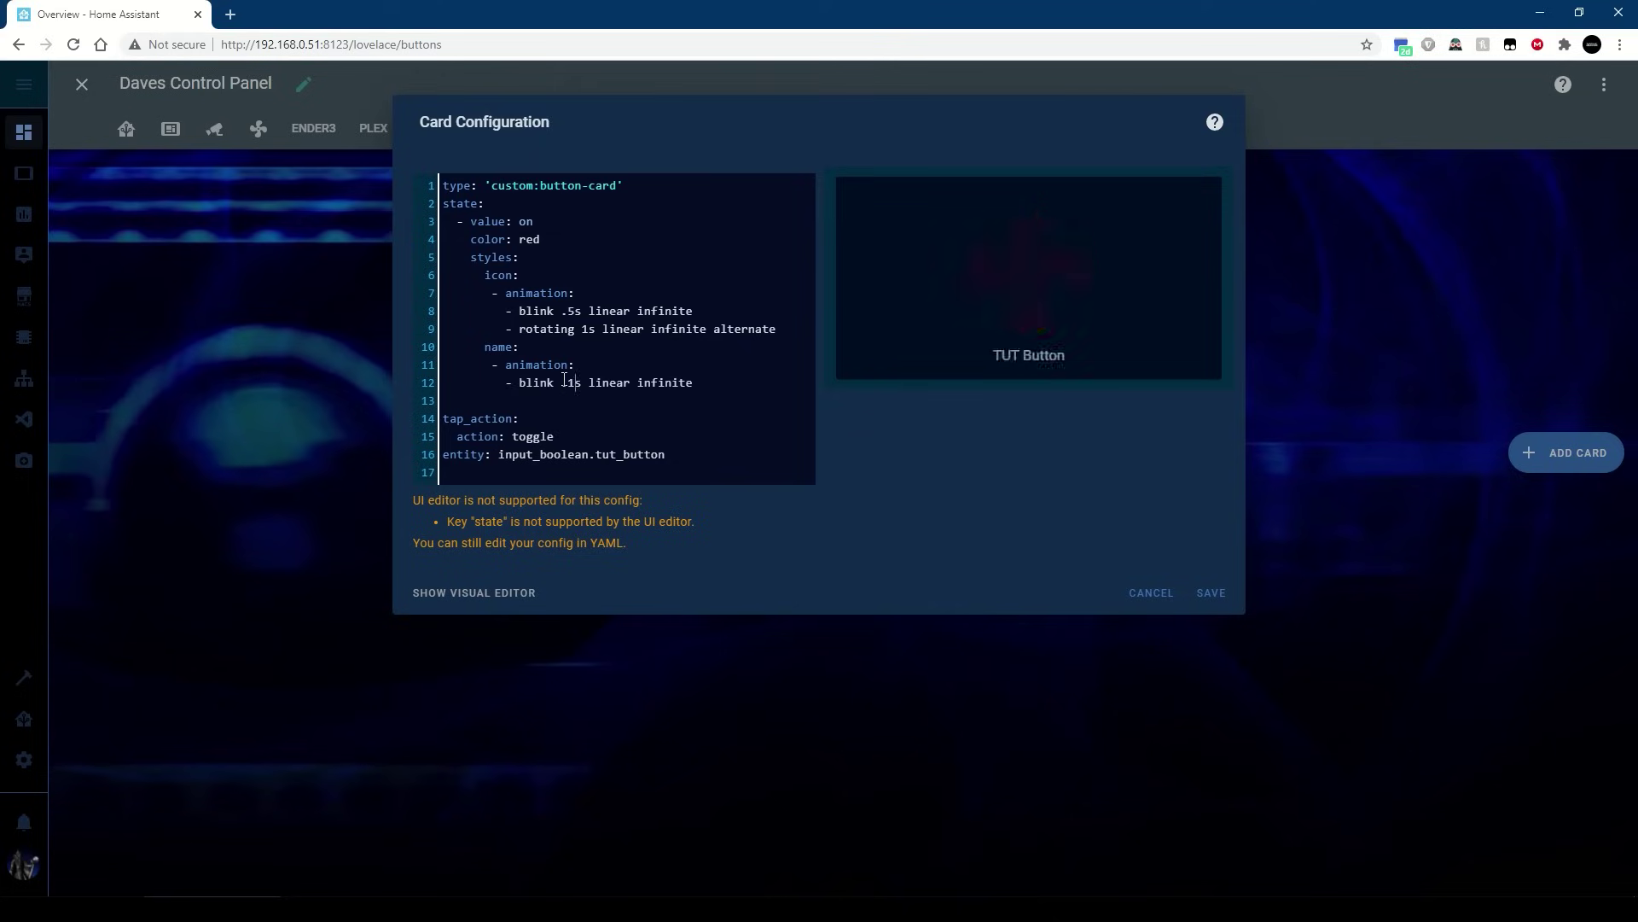
{"action": "left_click_drag", "start_coordinate": [773, 333], "coordinate": [524, 325]}
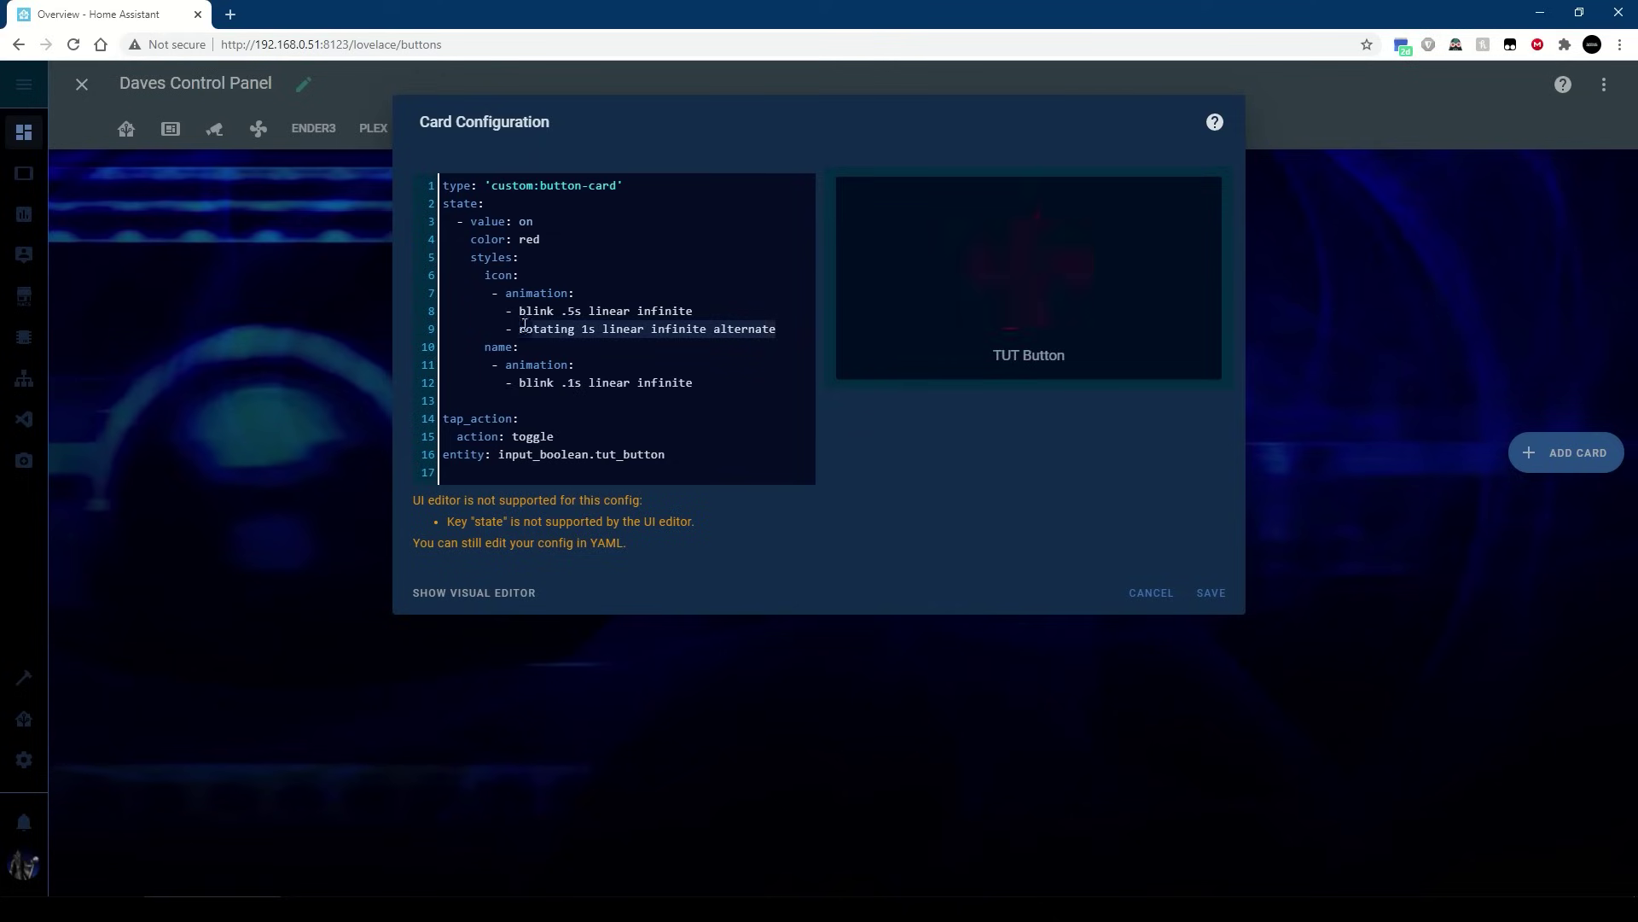
{"action": "left_click", "coordinate": [700, 390]}
{"action": "key", "text": "Return"}
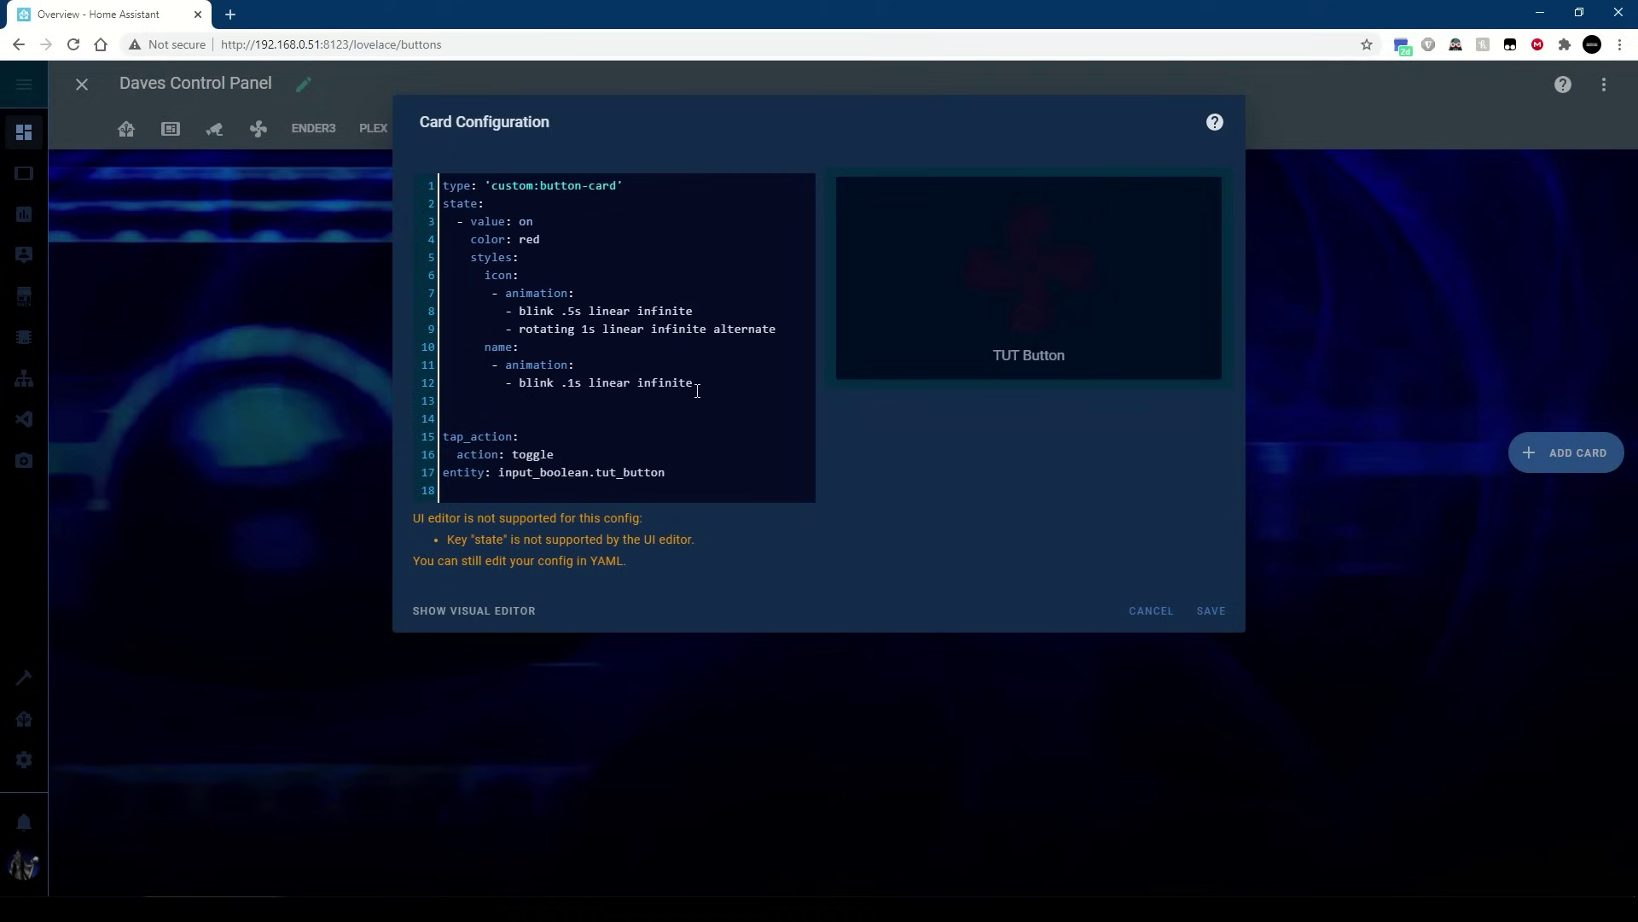
{"action": "type", "text": "- rotating 1s linear infinite alternate"}
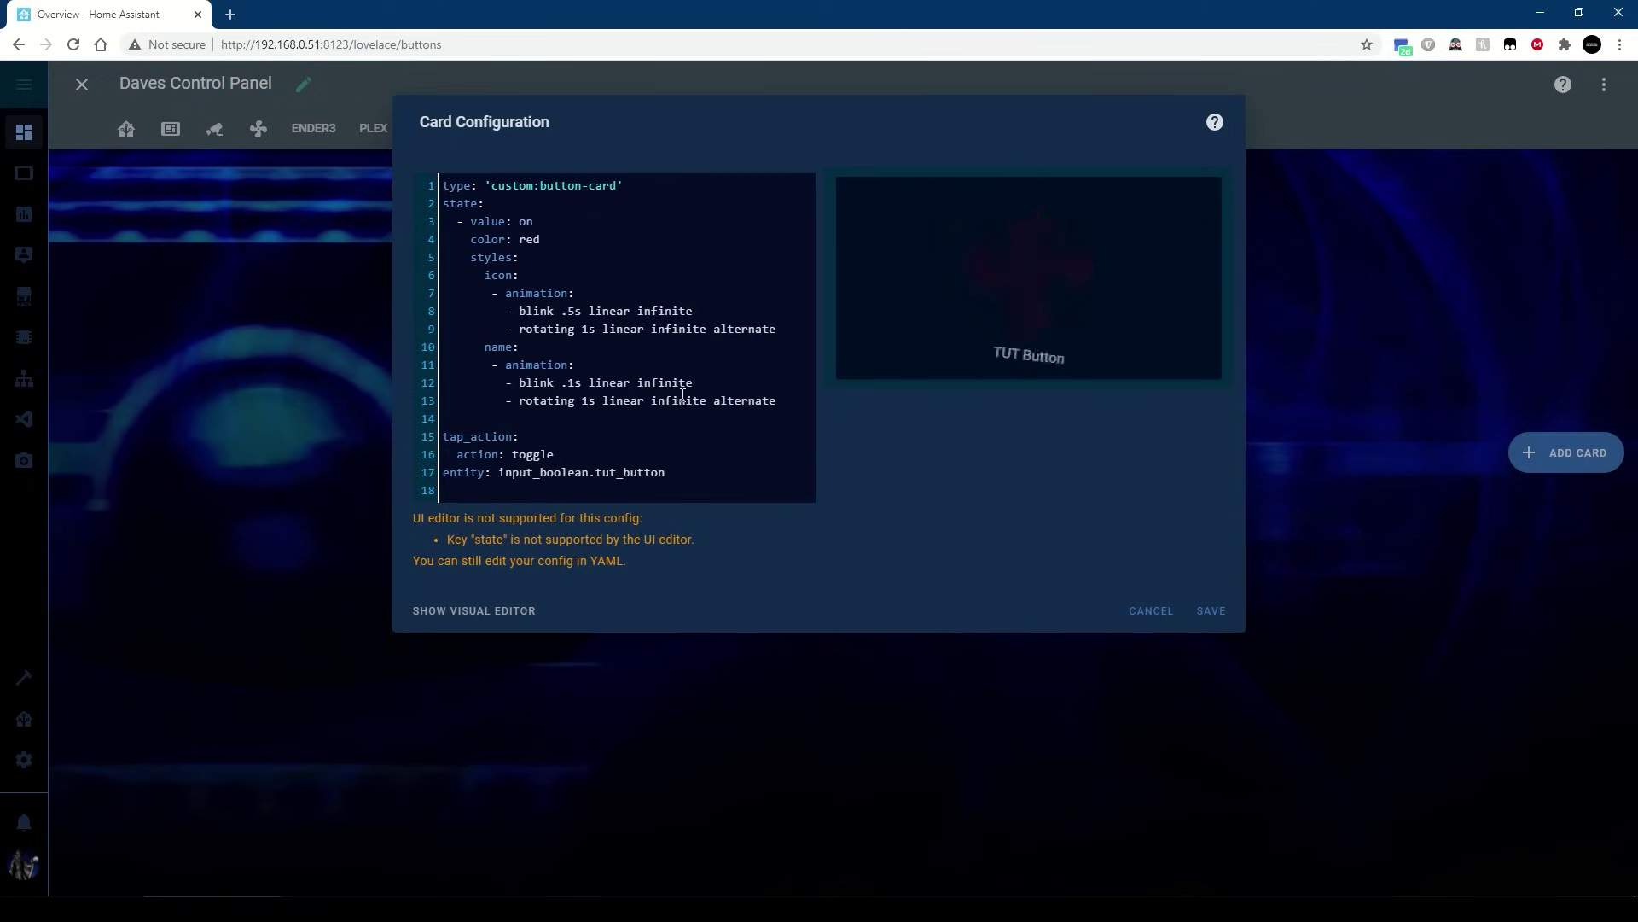
Remove 'alternate' from the icon rotation and select the name animation block.
{"action": "double_click", "coordinate": [738, 328]}
{"action": "key", "text": "BackSpace"}
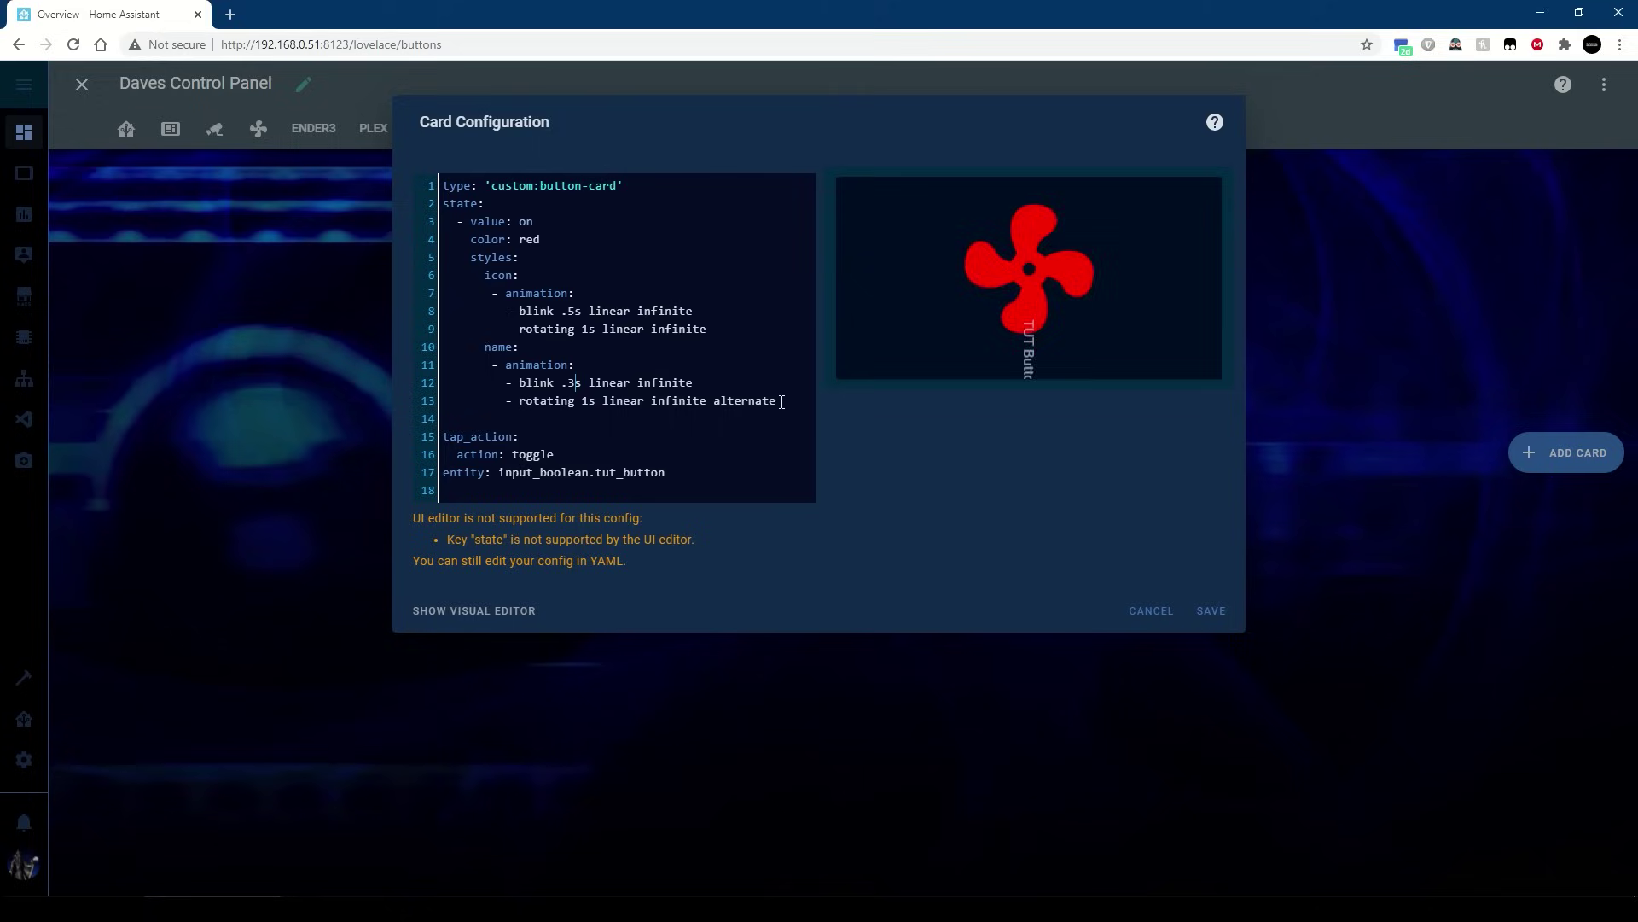
{"action": "left_click_drag", "start_coordinate": [782, 402], "coordinate": [420, 357]}
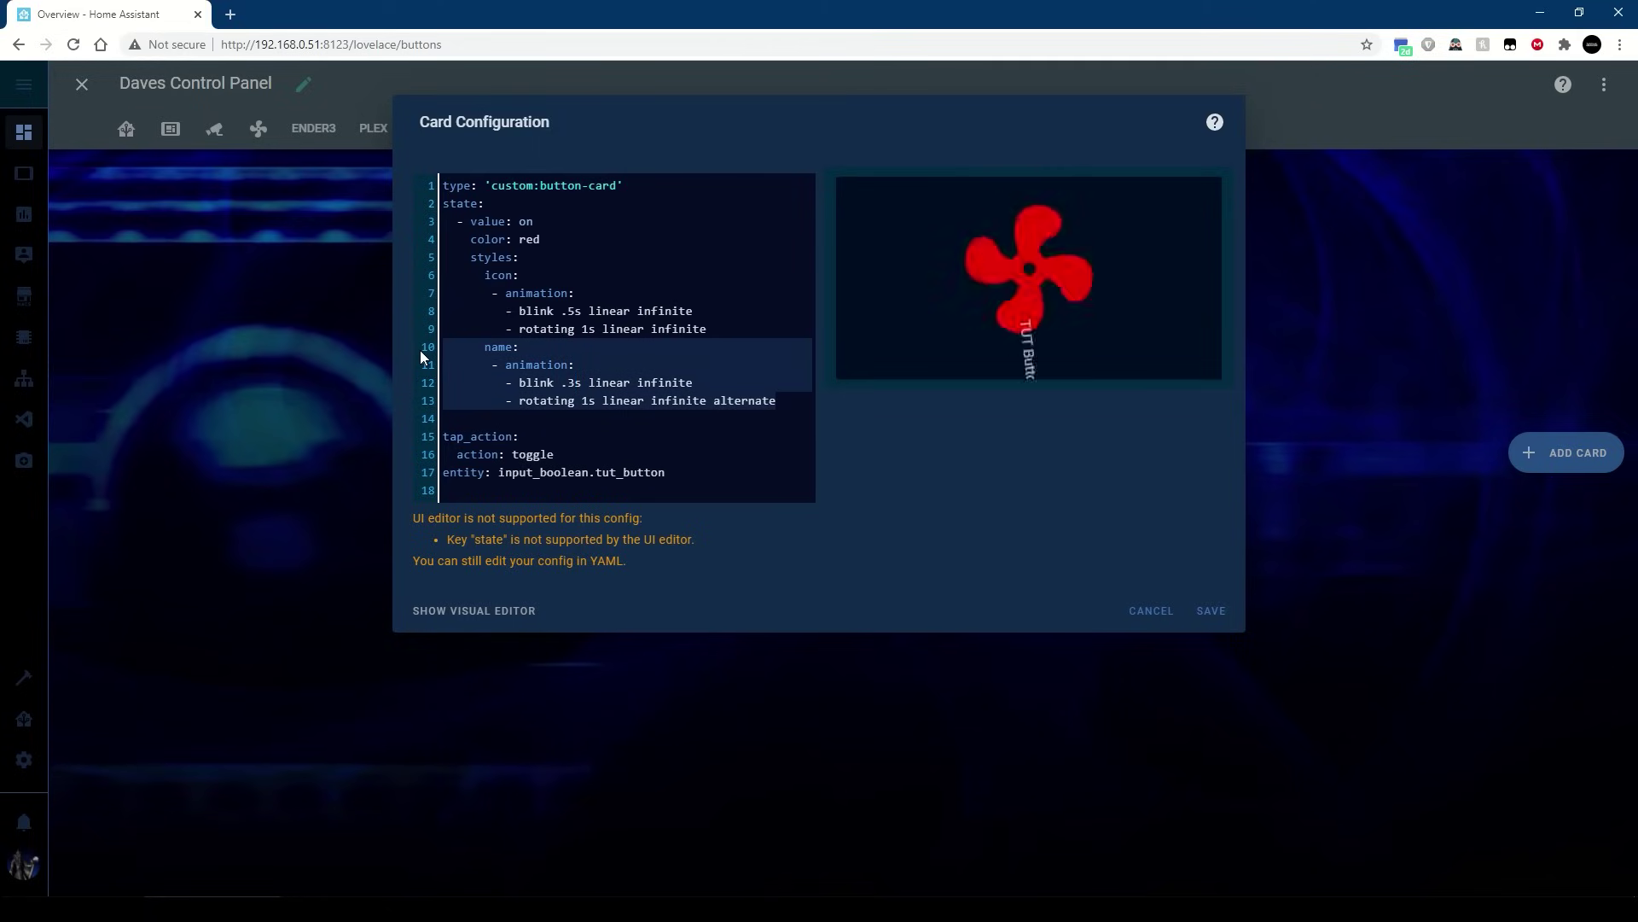
Duplicate the name animation block below and rename its key to 'card'.
{"action": "key", "text": "ctrl+c"}
{"action": "left_click", "coordinate": [779, 418]}
{"action": "key", "text": "ctrl+v"}
{"action": "double_click", "coordinate": [501, 418]}
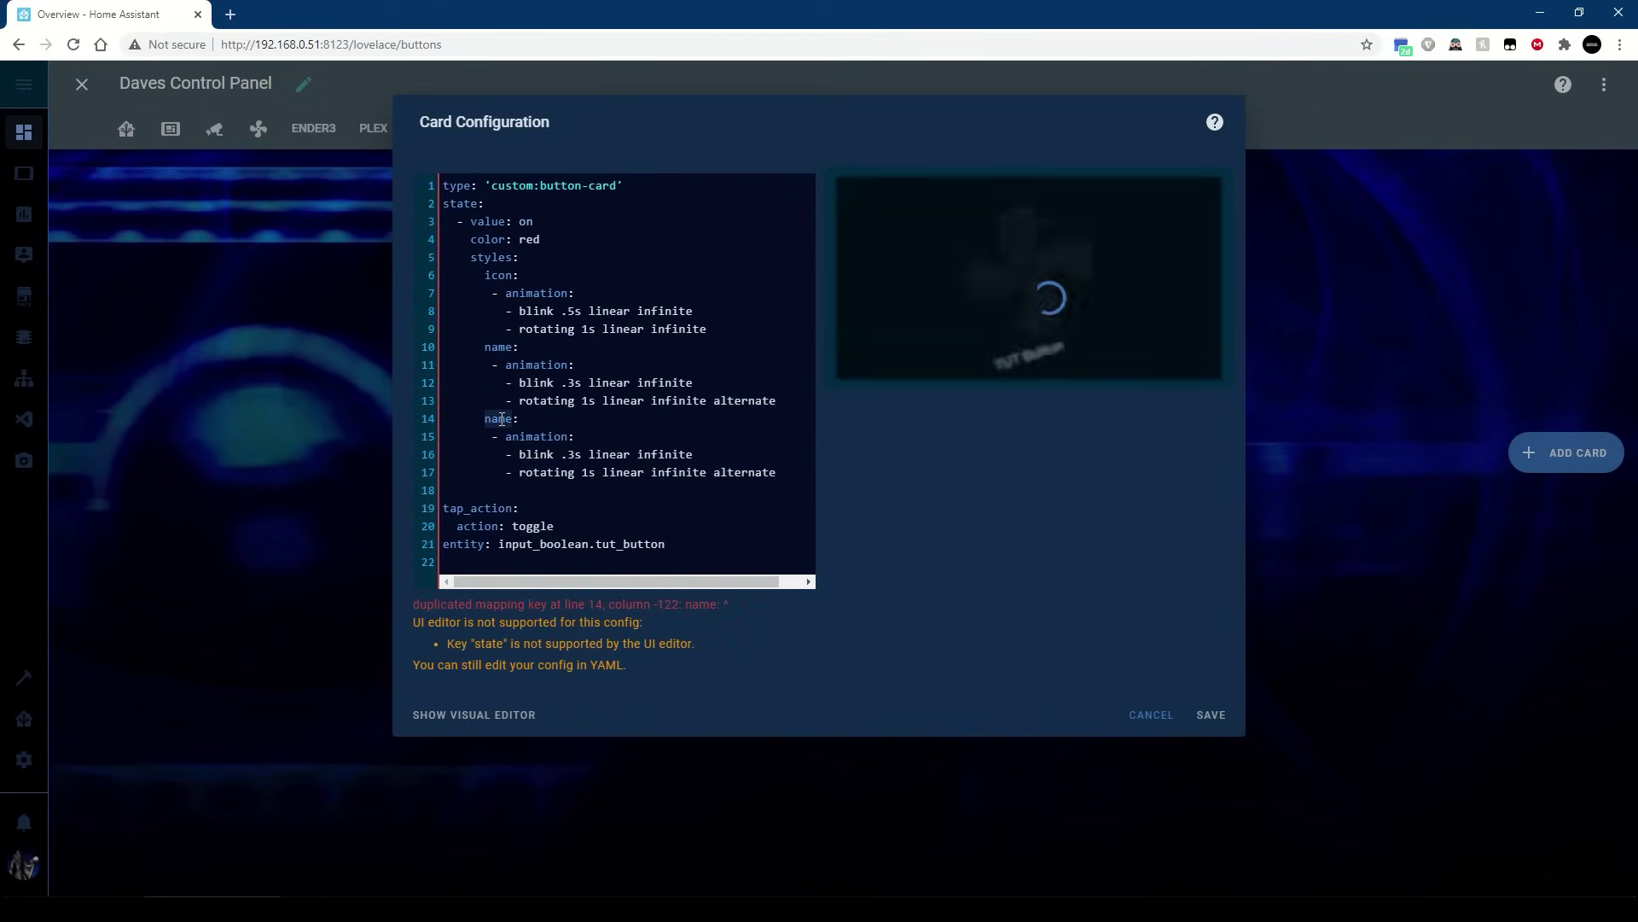
{"action": "type", "text": "card:"}
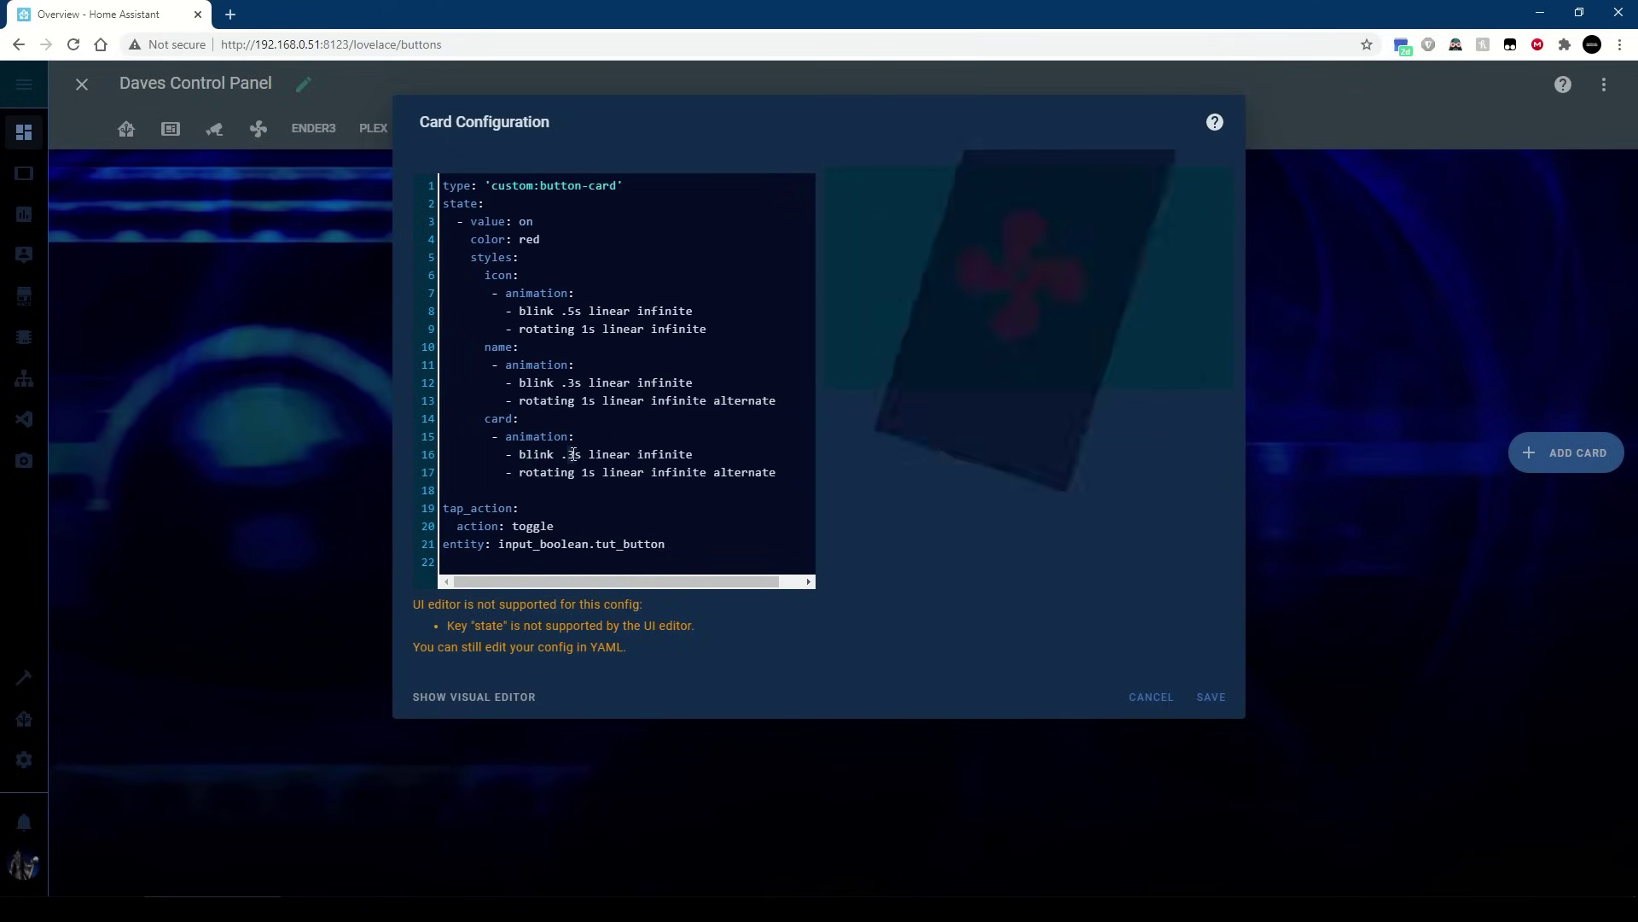
Set the card's blink to .9s and rotation to 3s, without alternate.
{"action": "left_click", "coordinate": [572, 454]}
{"action": "key", "text": "BackSpace"}
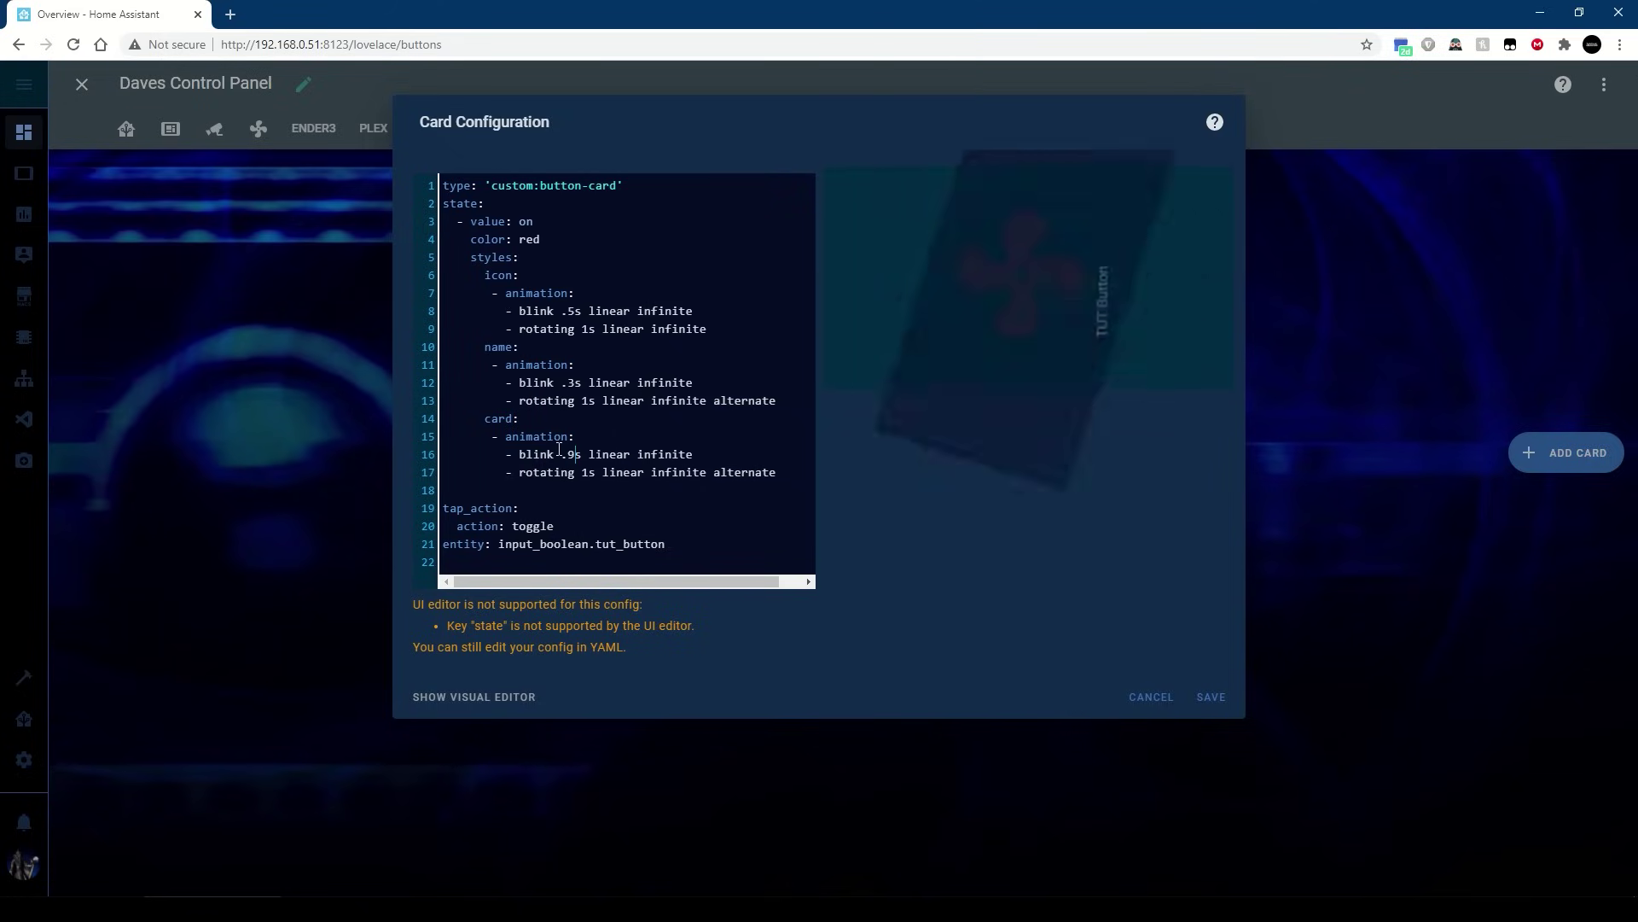
{"action": "type", "text": "9"}
{"action": "left_click", "coordinate": [589, 472]}
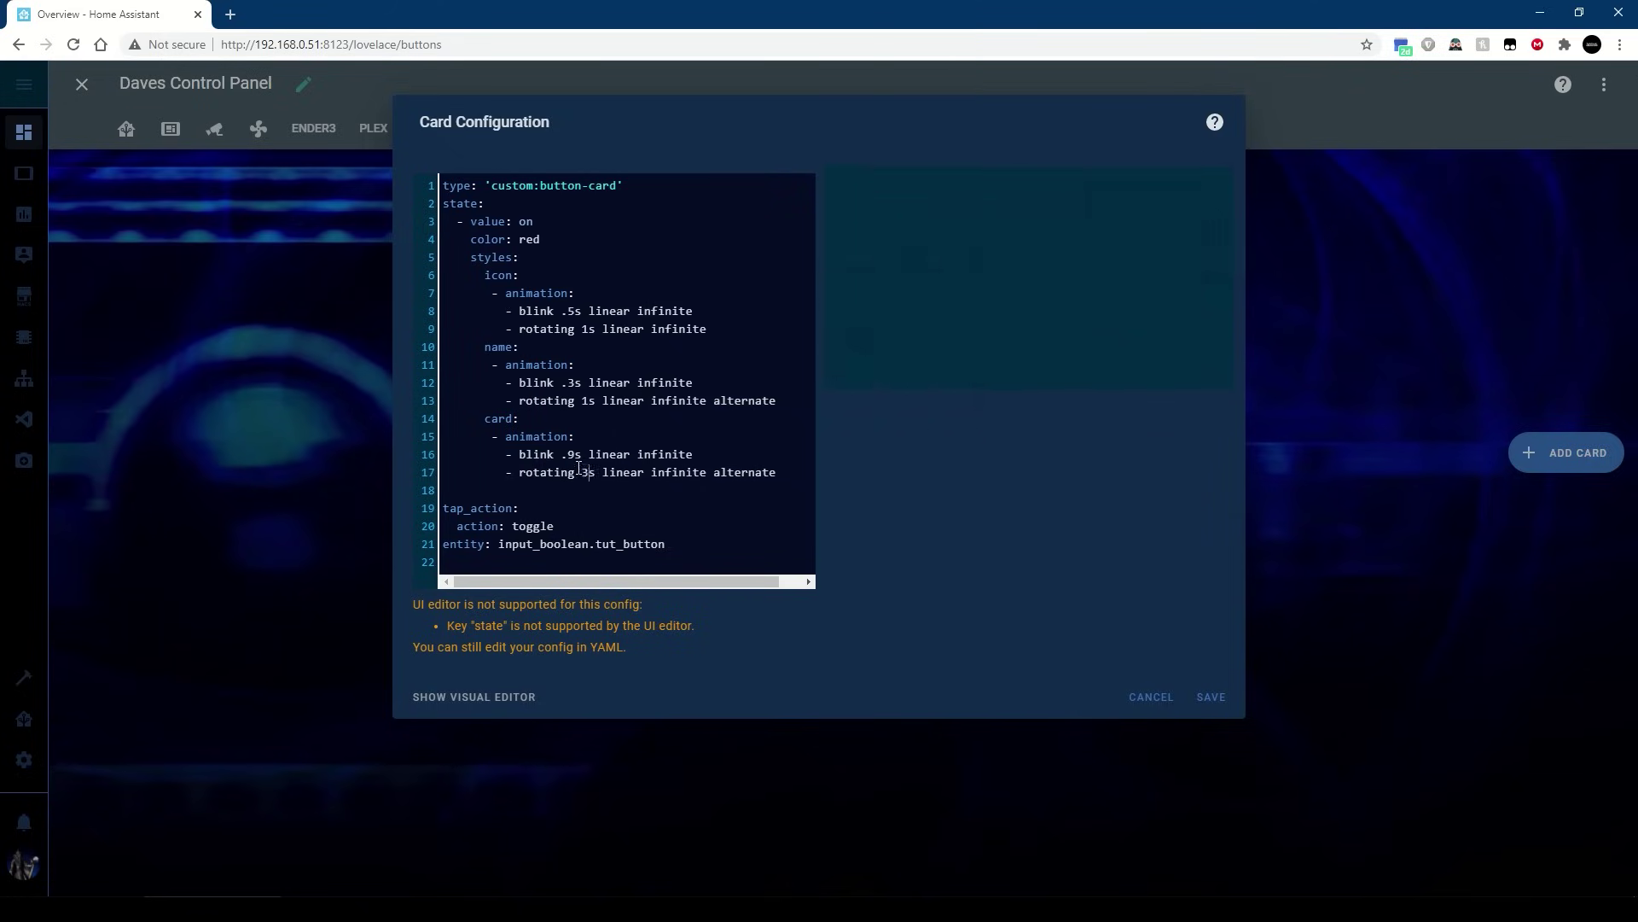
{"action": "key", "text": "BackSpace"}
{"action": "type", "text": "3"}
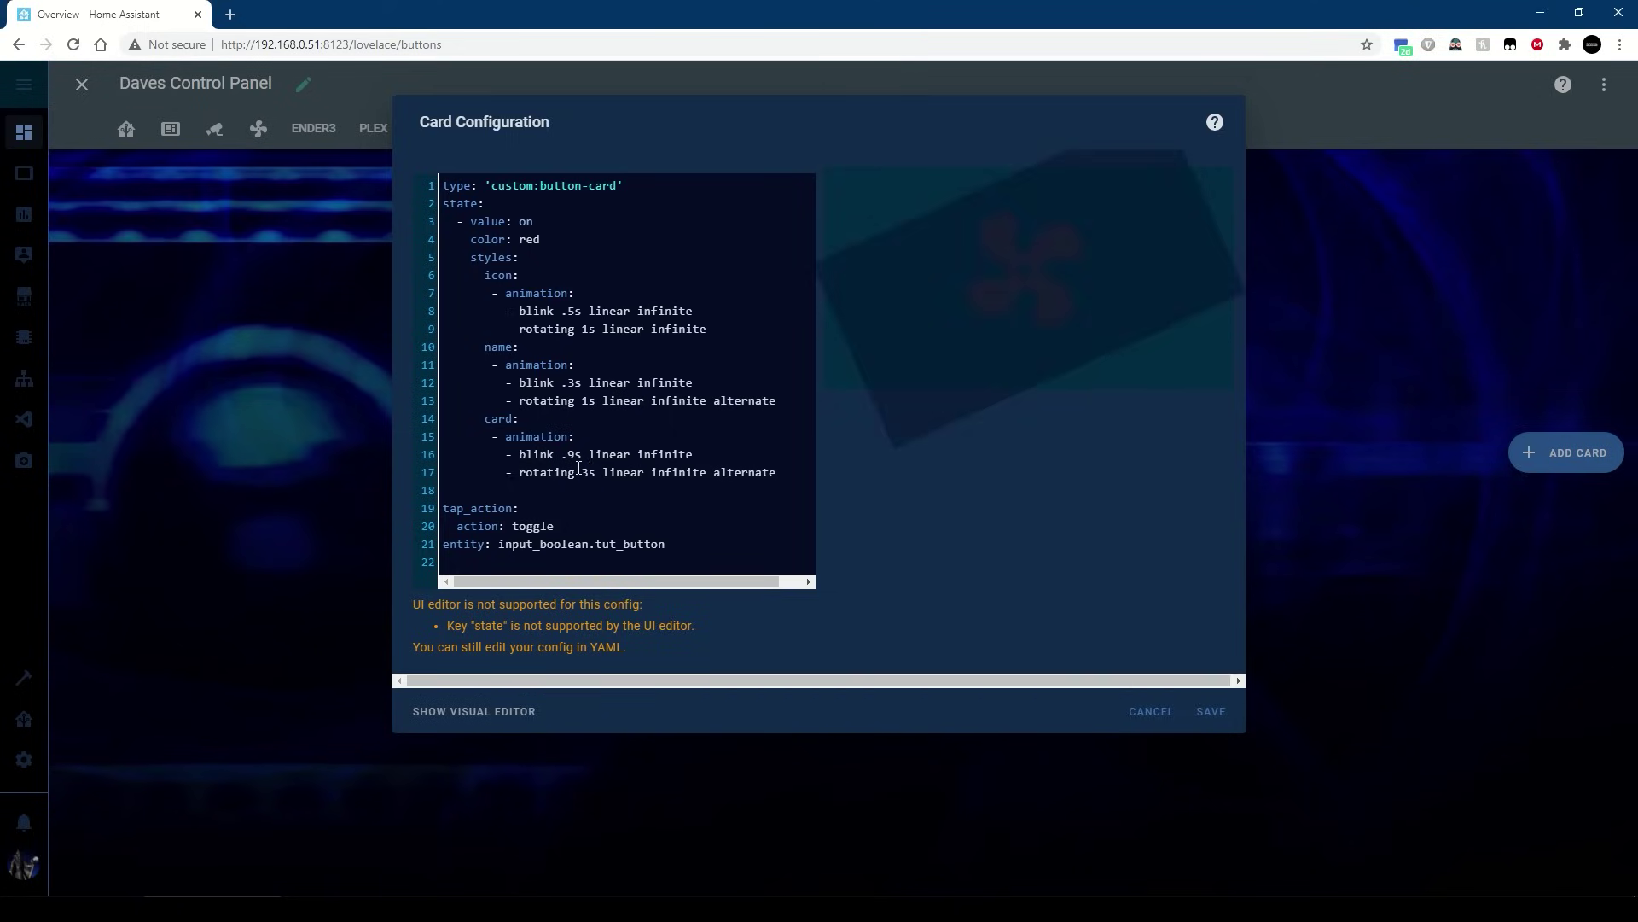
{"action": "double_click", "coordinate": [746, 473]}
{"action": "key", "text": "BackSpace"}
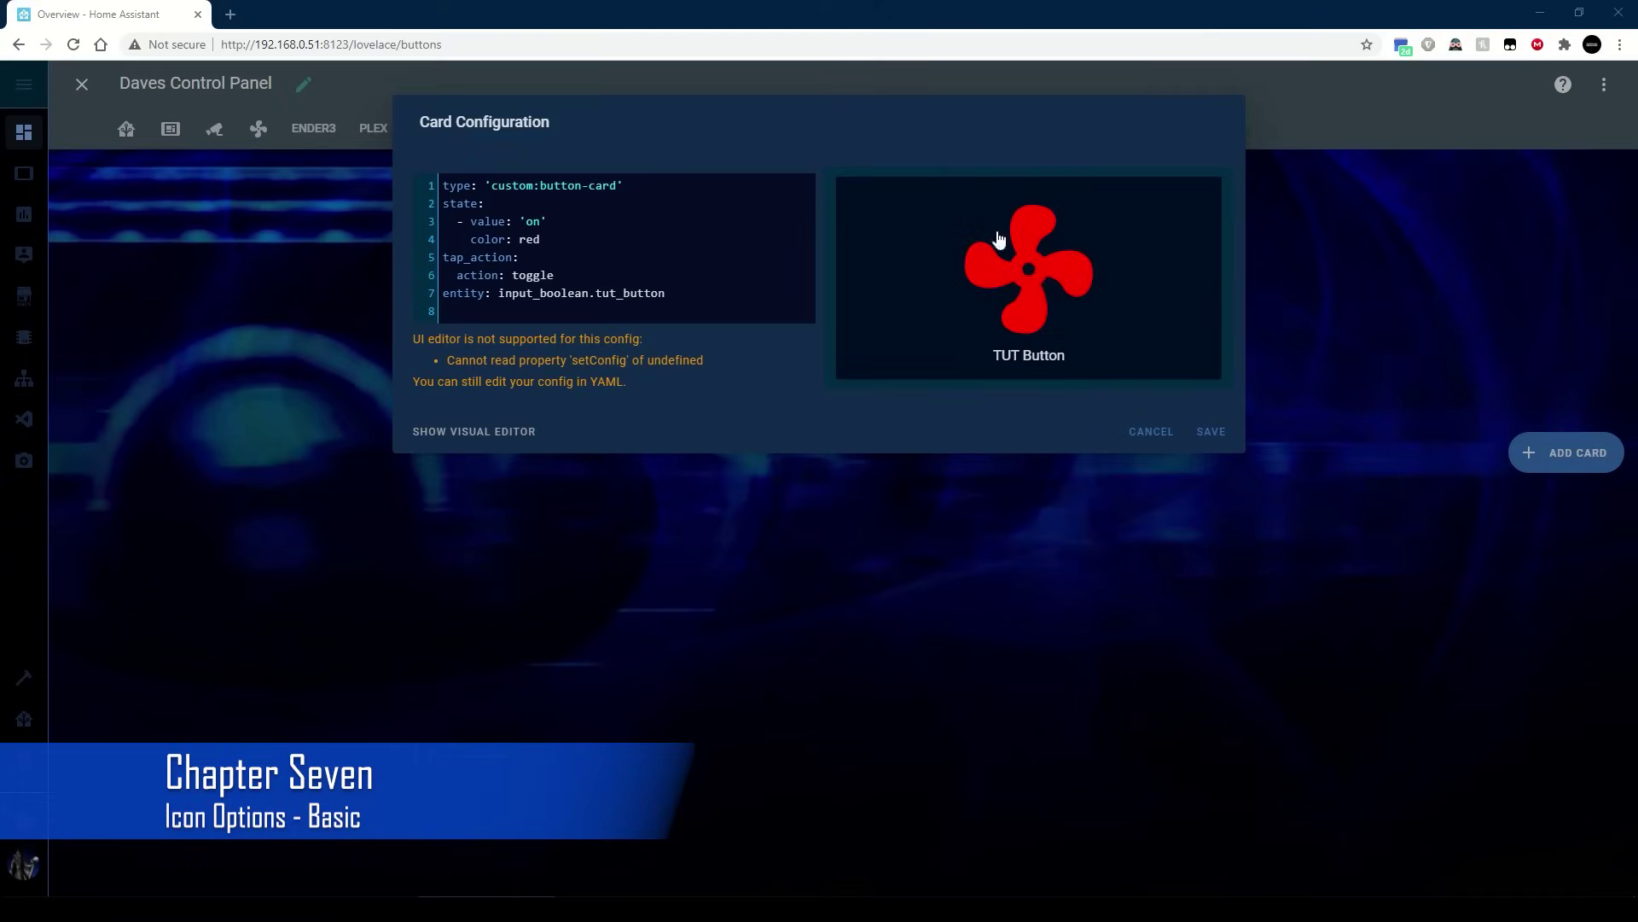
Add 'icon: mdi:saw-blade' under the red colour in the on-state rule.
{"action": "left_click", "coordinate": [1034, 275]}
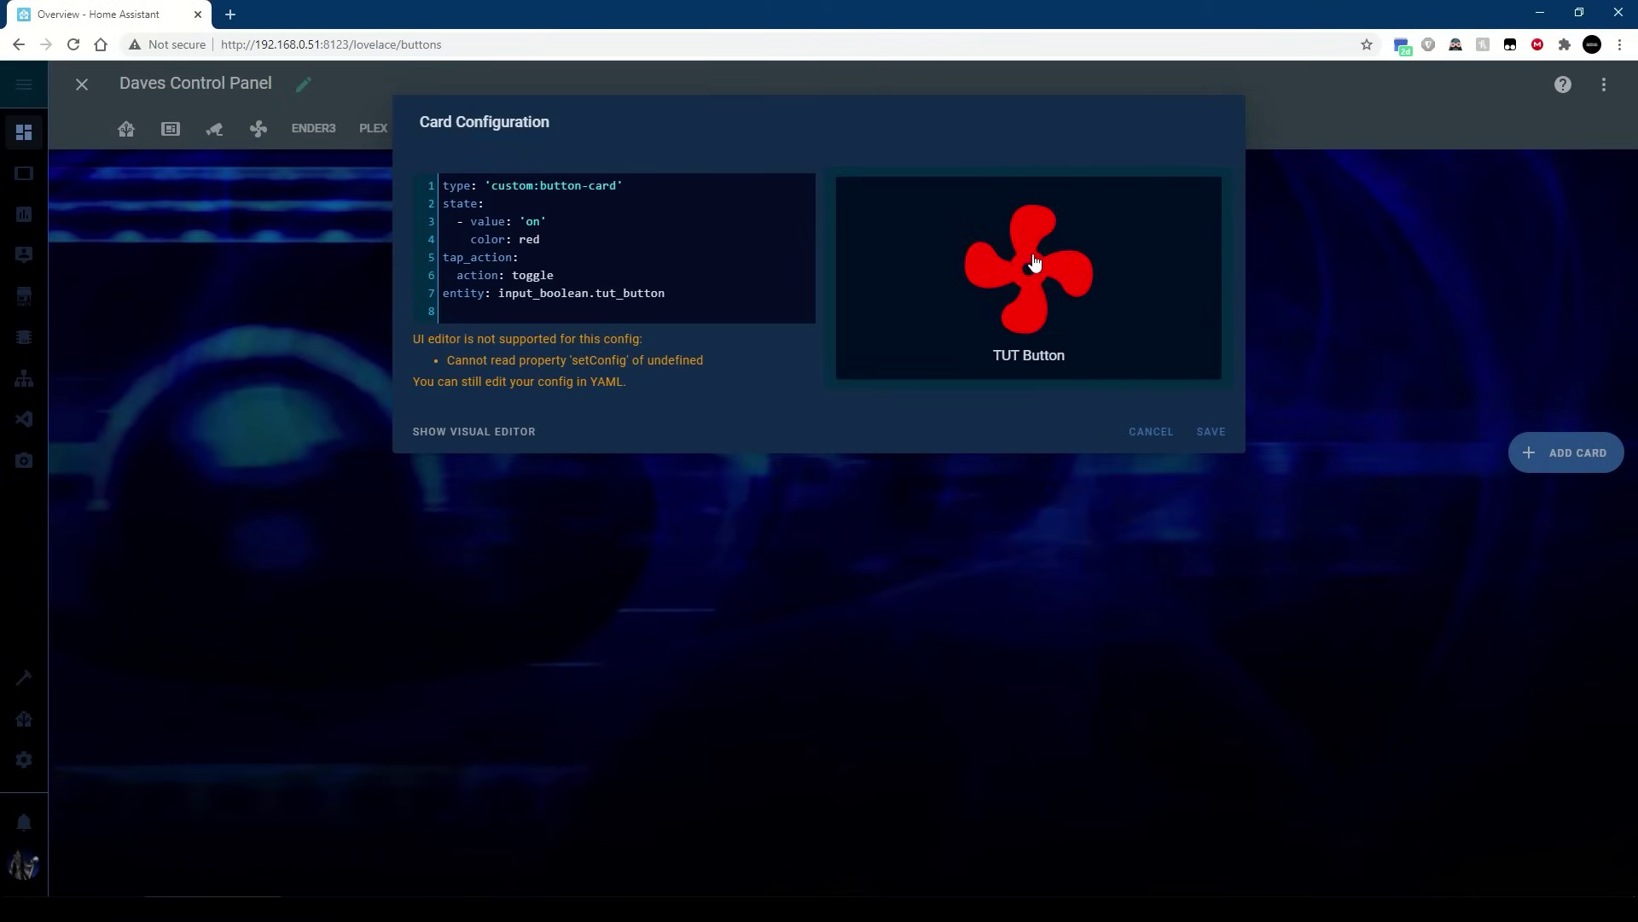
{"action": "left_click", "coordinate": [1022, 268]}
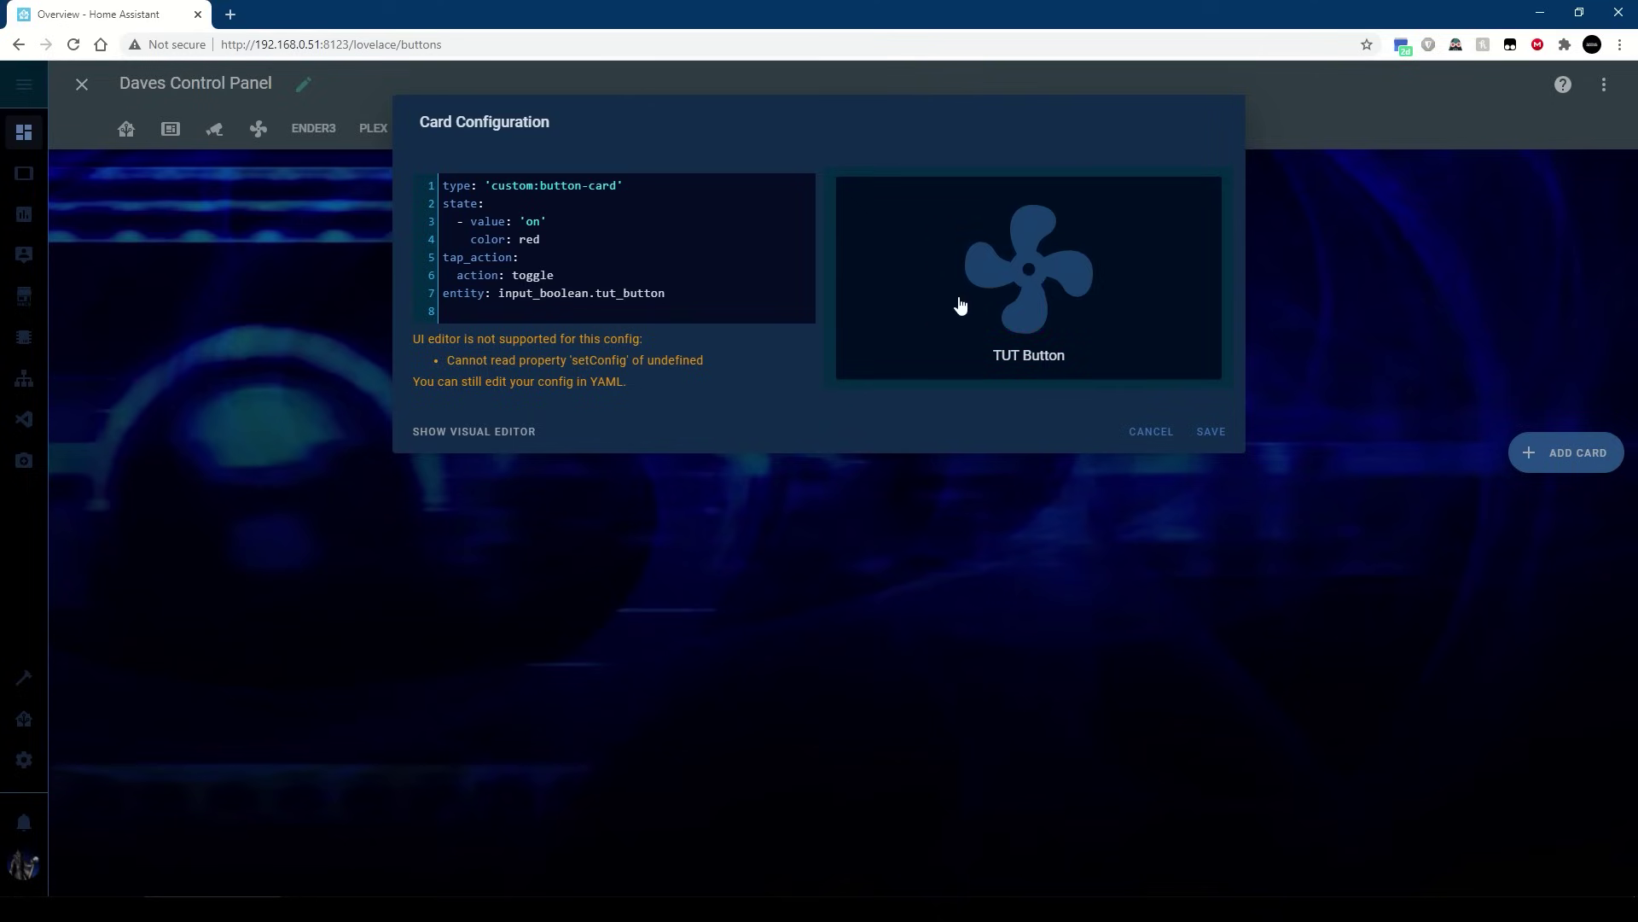
{"action": "left_click", "coordinate": [1034, 284]}
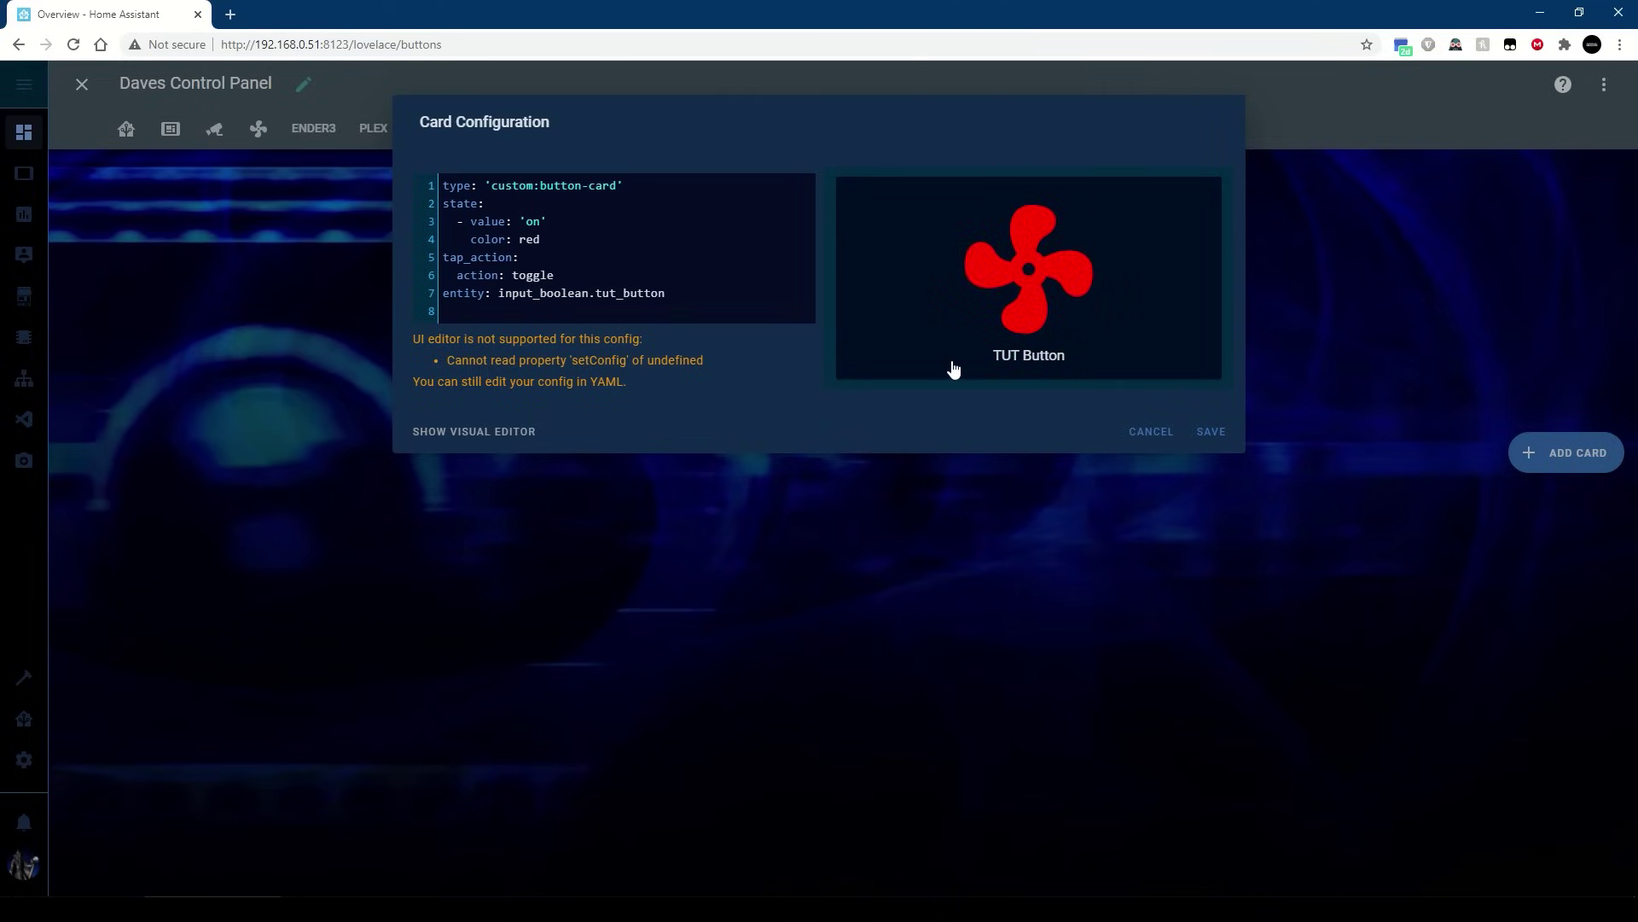
{"action": "left_click_drag", "start_coordinate": [552, 240], "coordinate": [471, 239]}
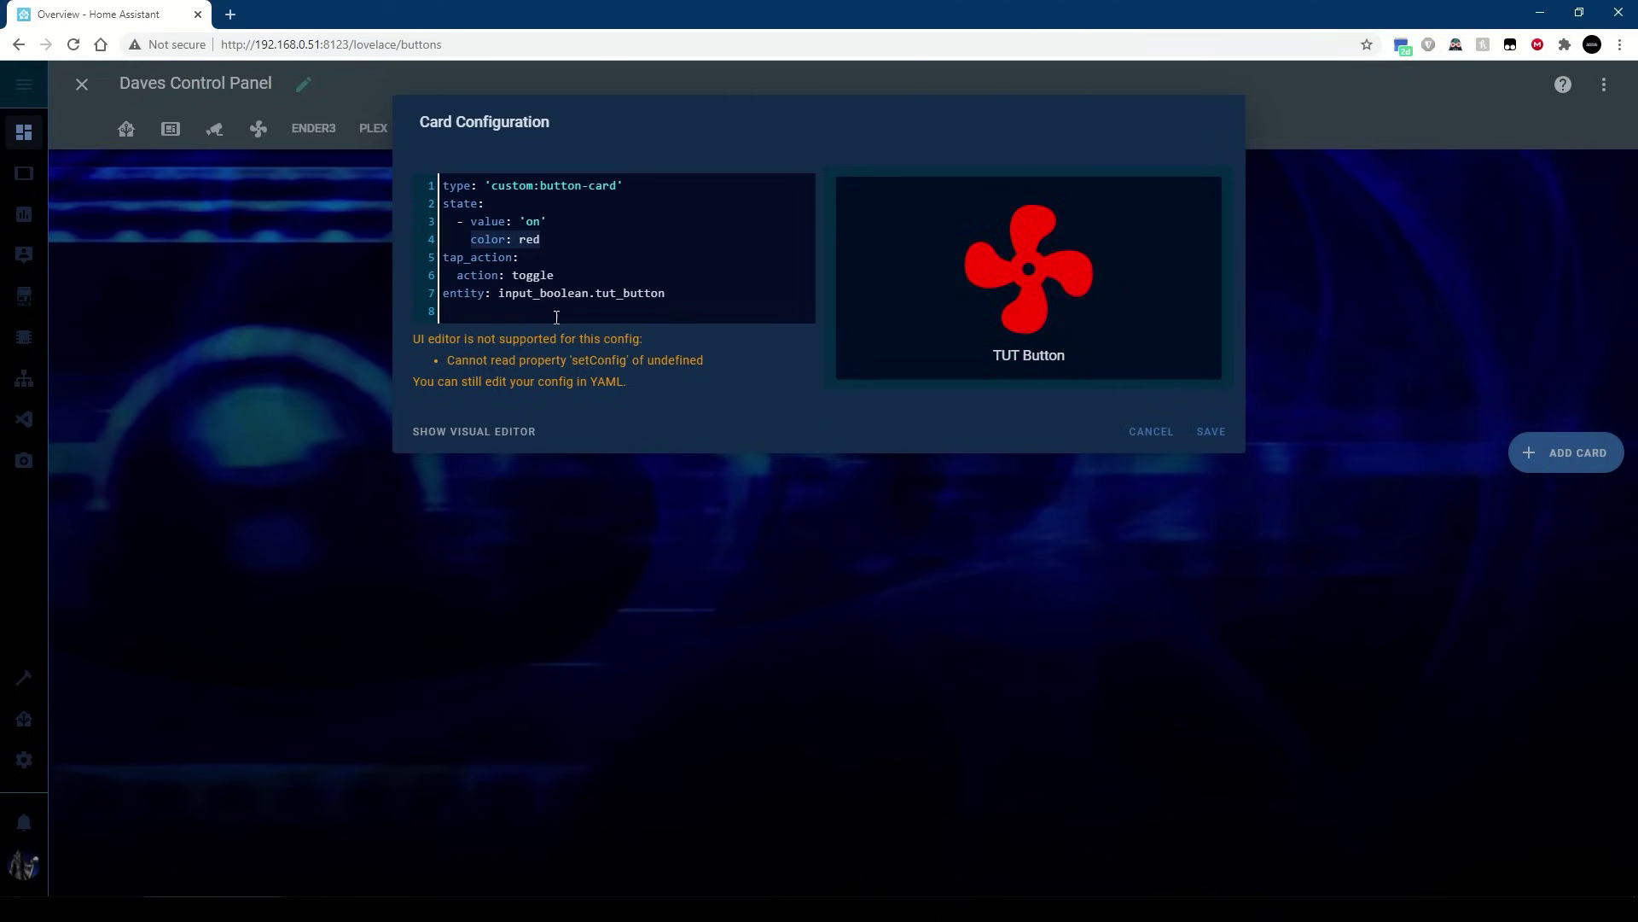
{"action": "left_click", "coordinate": [1034, 284]}
{"action": "left_click", "coordinate": [559, 237]}
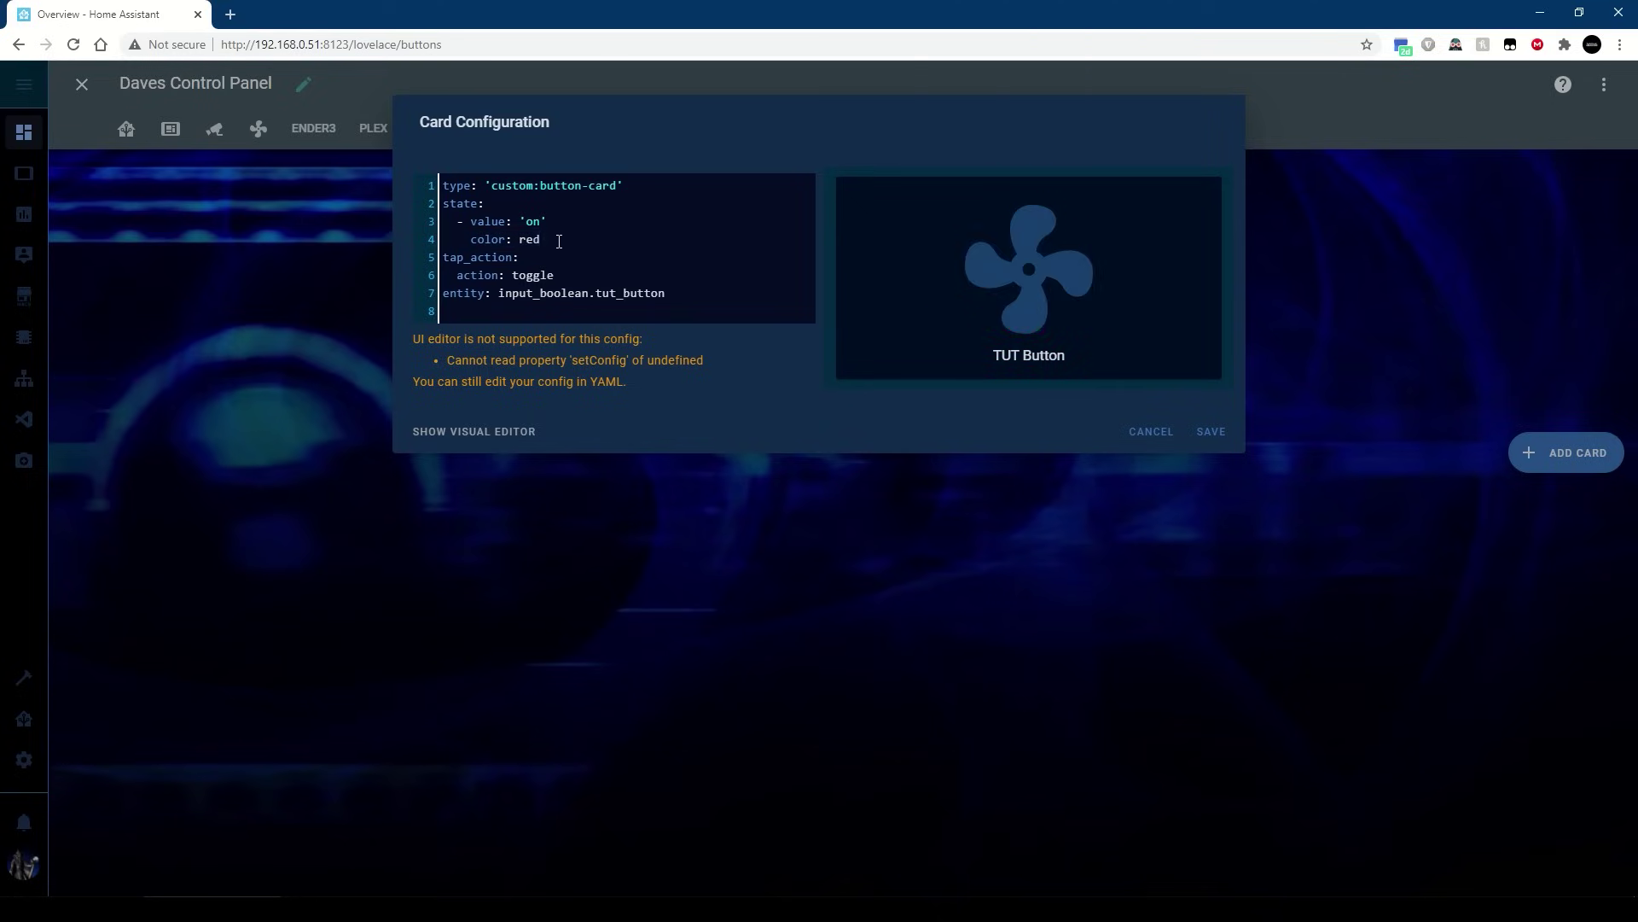
{"action": "key", "text": "Return"}
{"action": "type", "text": "icon: mdi:saw-blade"}
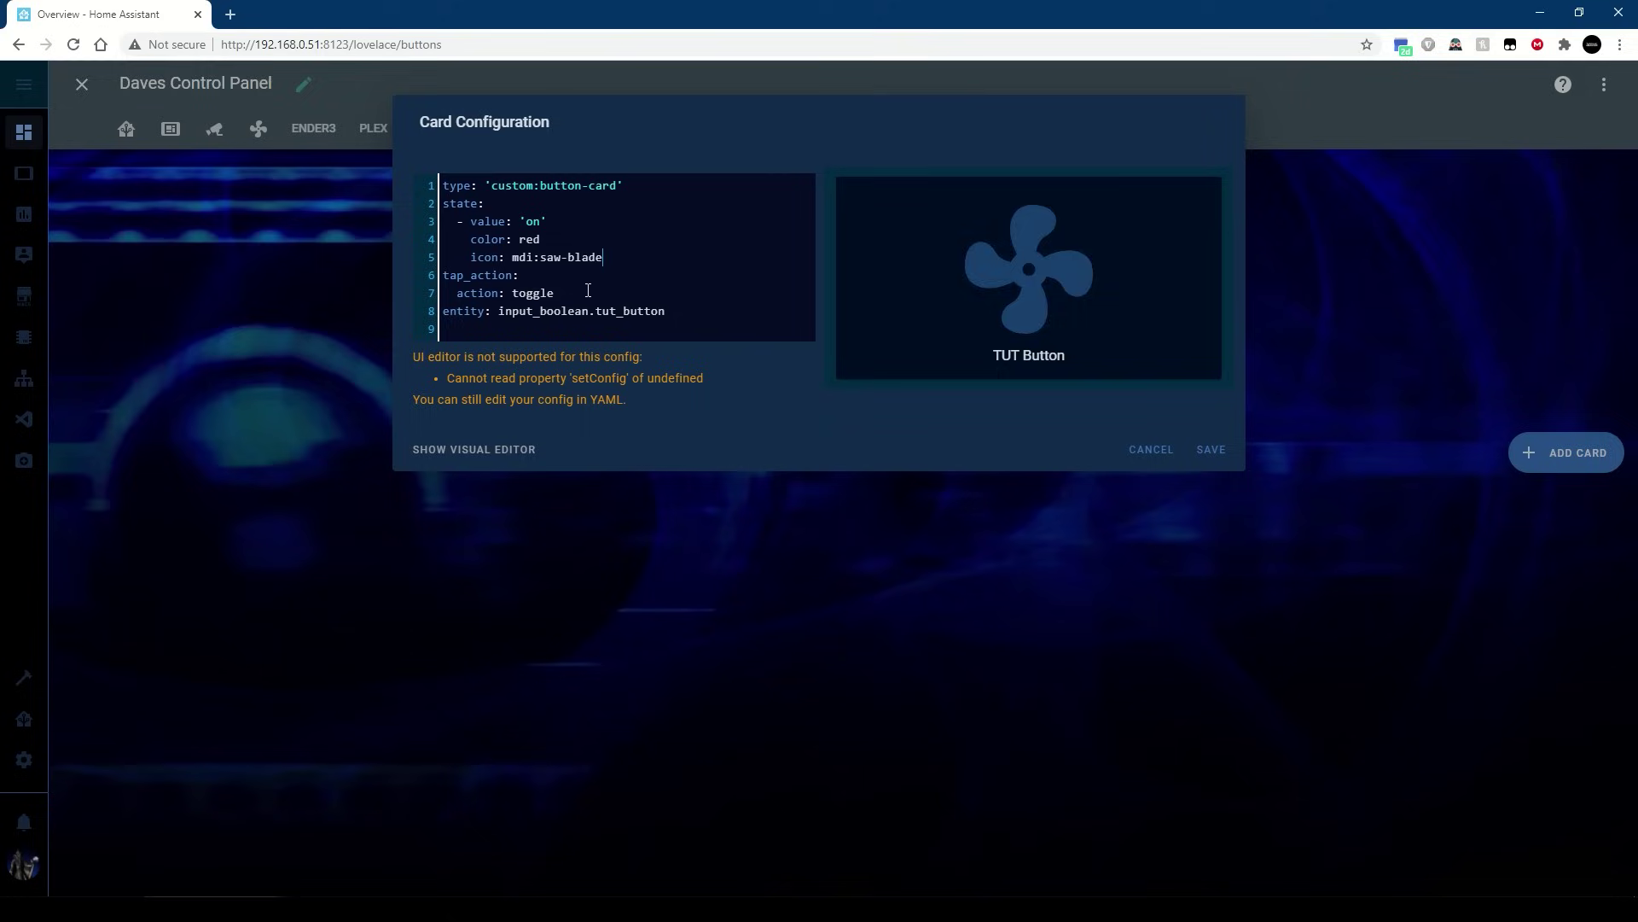
Add an icon animation 'rotating 2s linear infinite alternate' below the saw-blade icon.
{"action": "left_click", "coordinate": [1038, 283]}
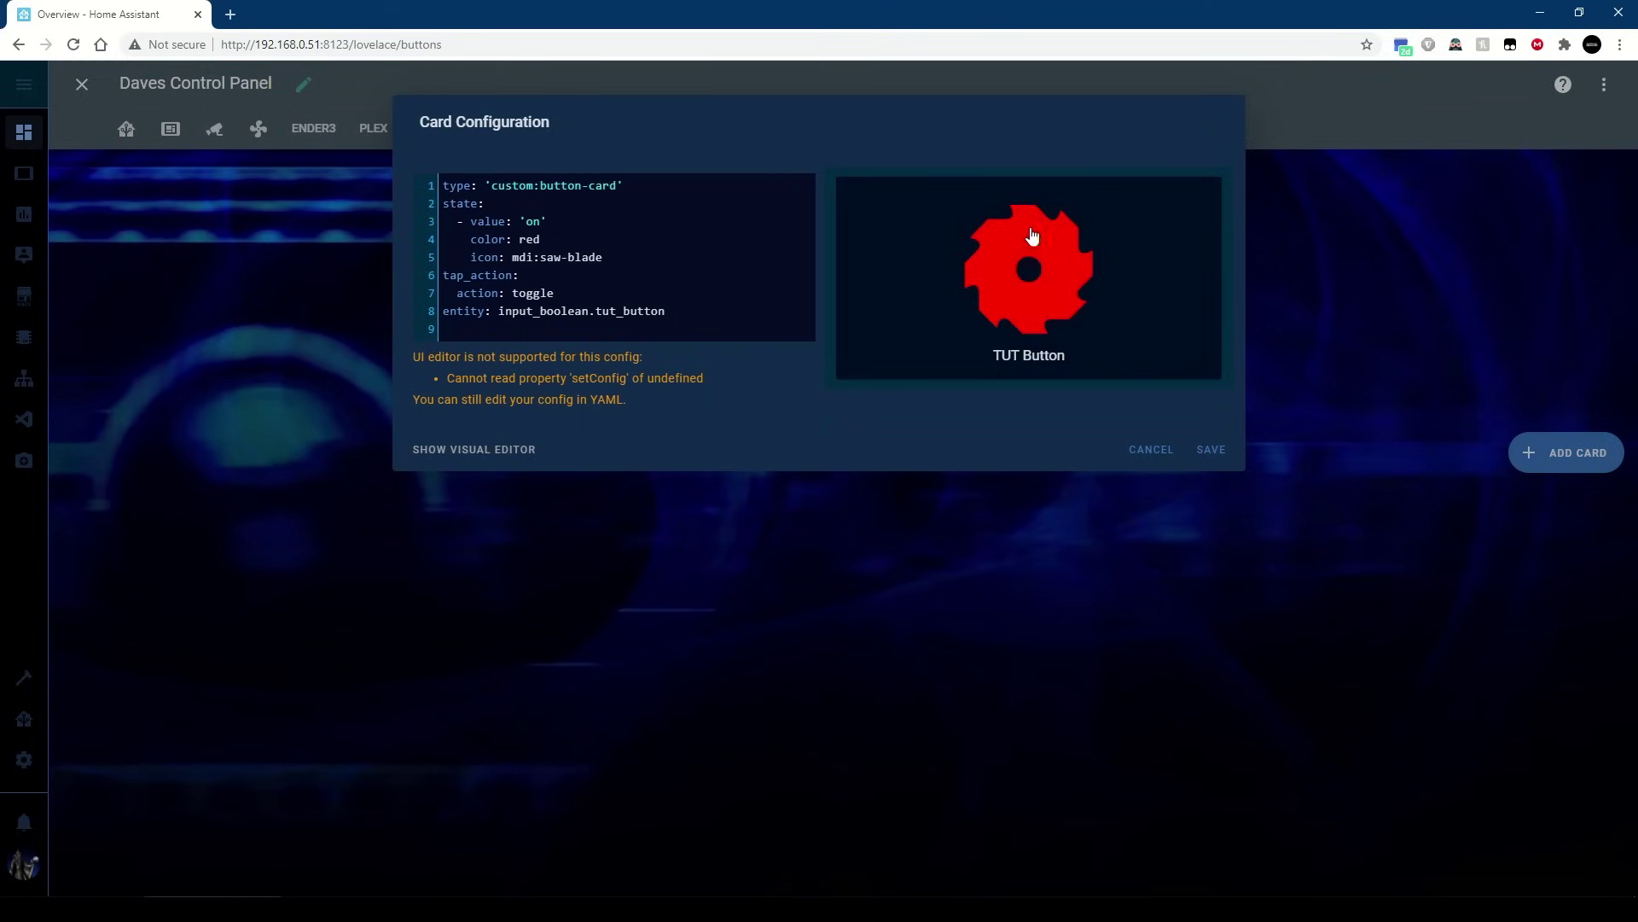
{"action": "left_click", "coordinate": [620, 256]}
{"action": "key", "text": "Return"}
{"action": "type", "text": "styles:       icon:         - animation:             - rotating 1s linear infinite alternate"}
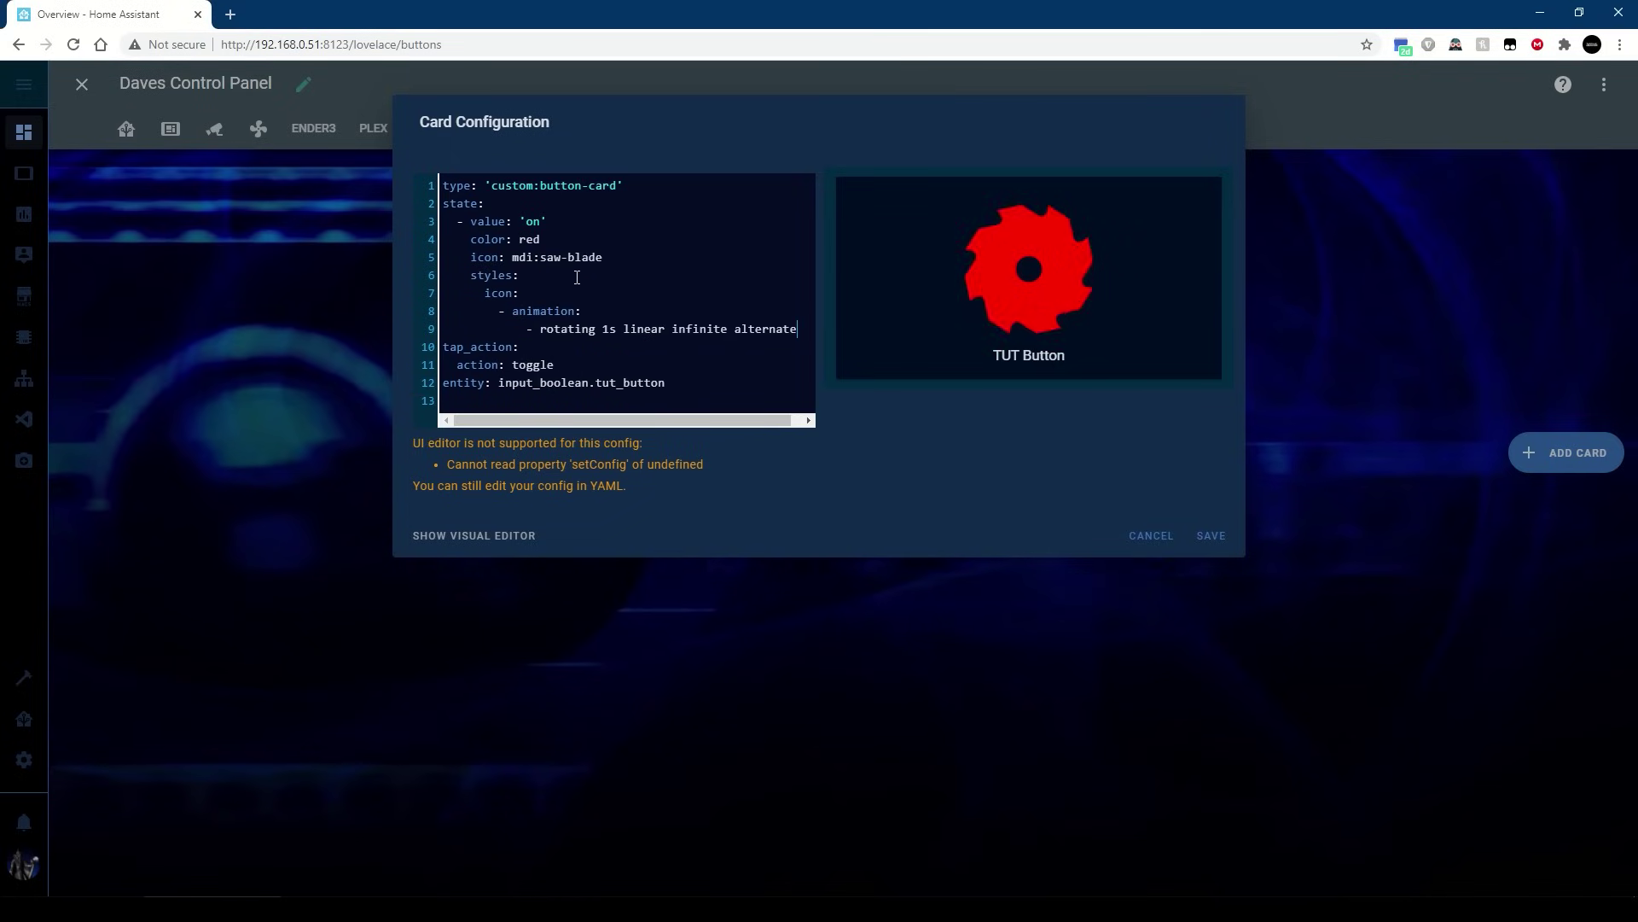
{"action": "left_click", "coordinate": [609, 329]}
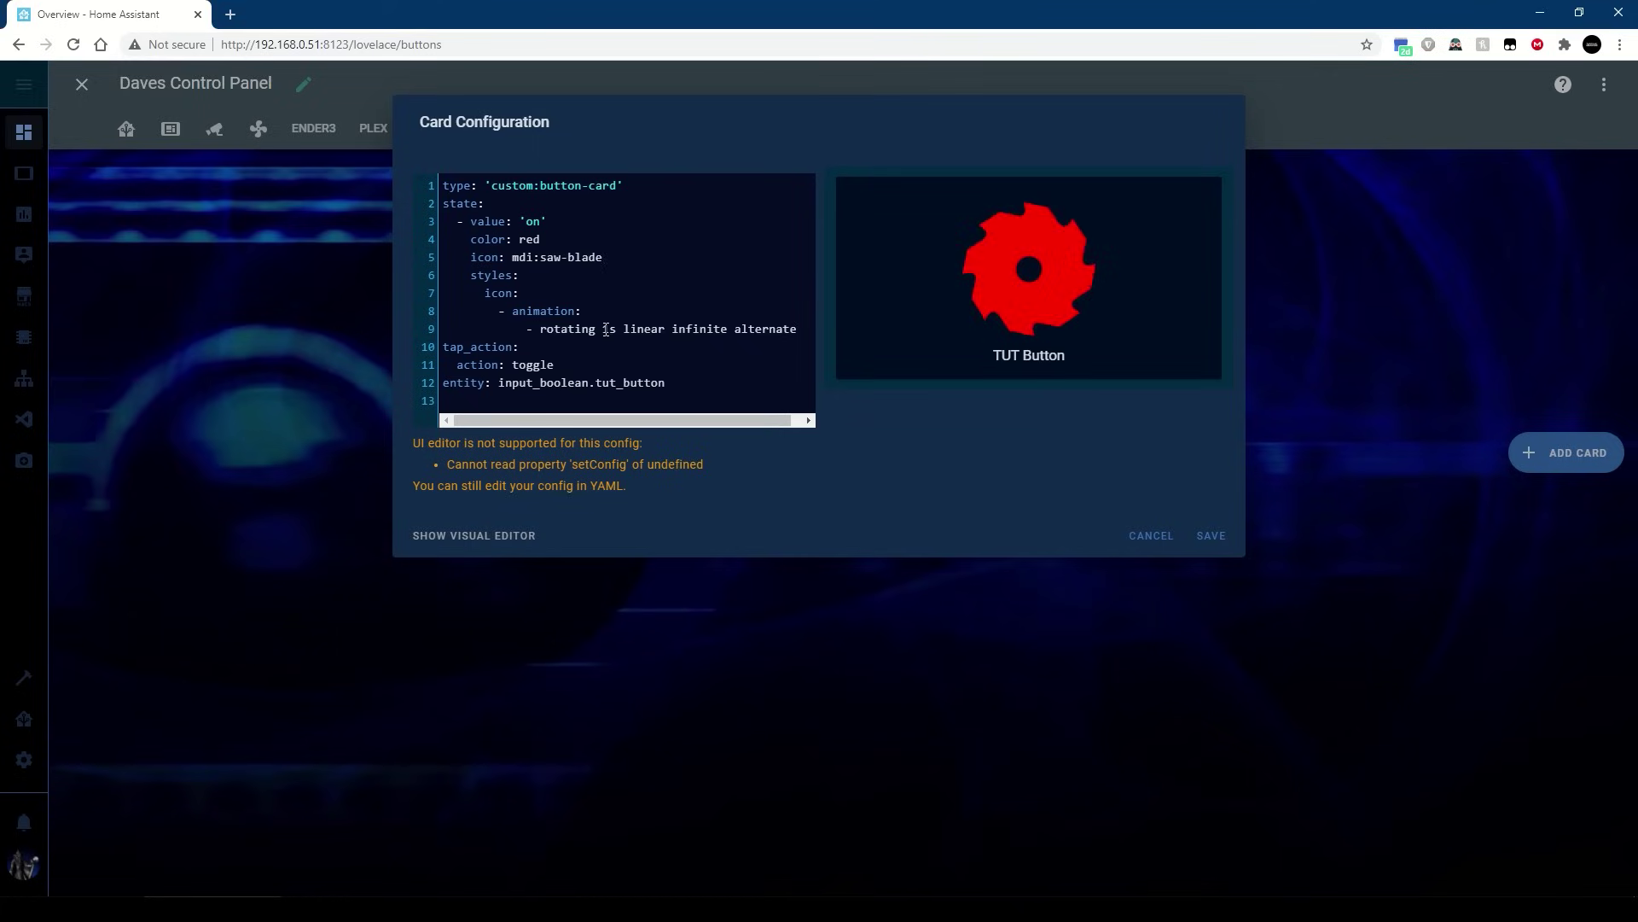
{"action": "key", "text": "BackSpace"}
{"action": "type", "text": "2"}
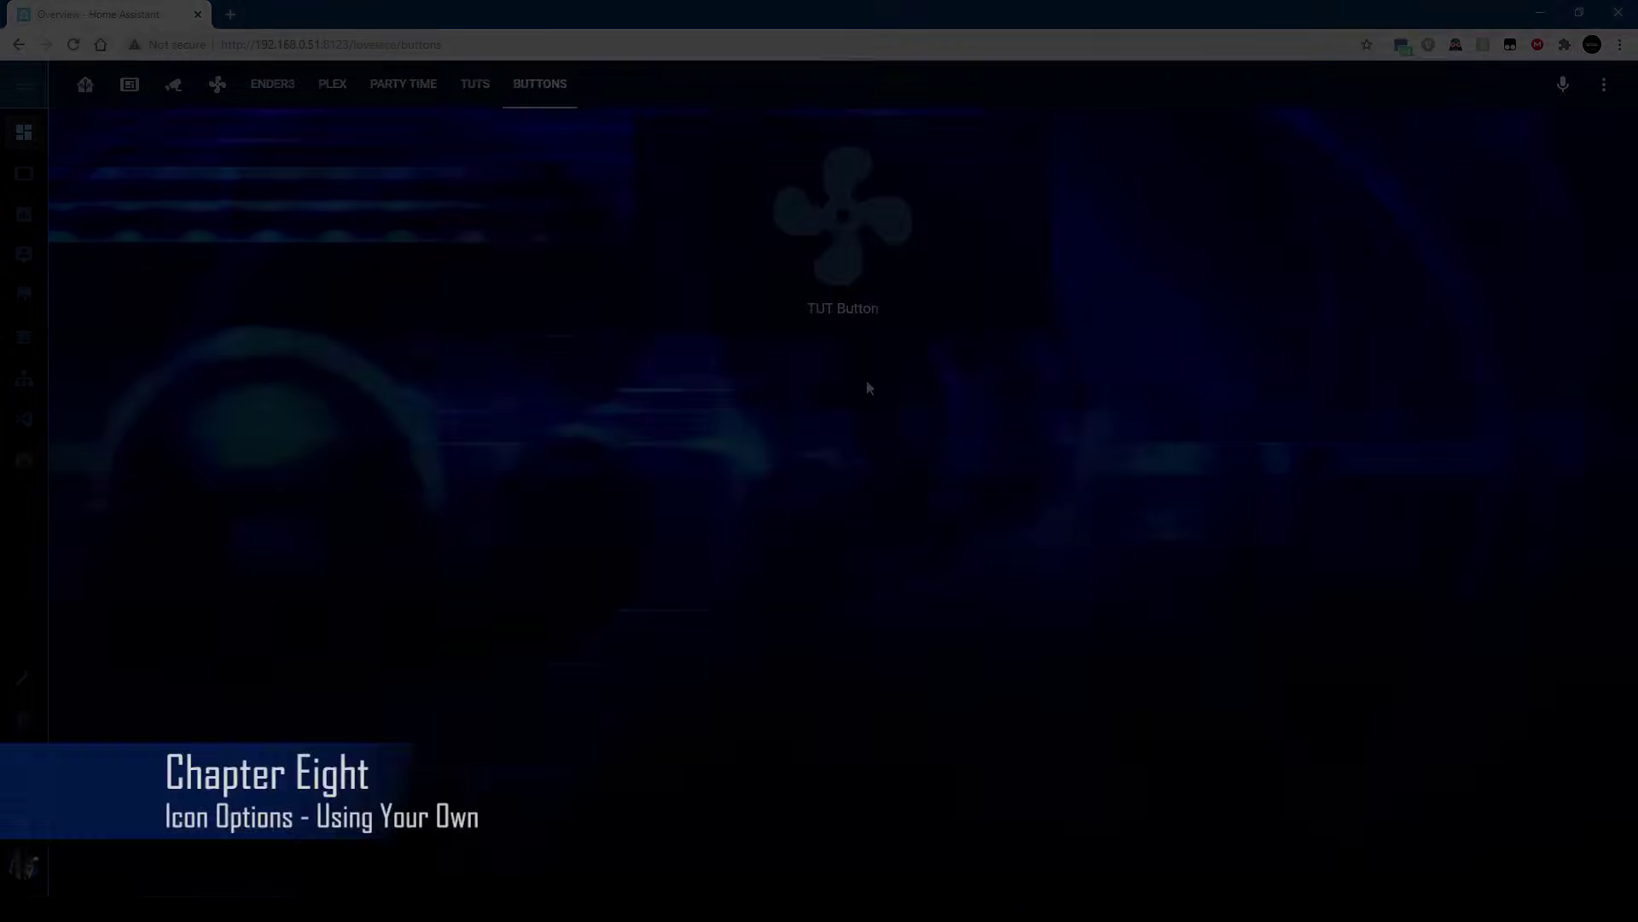
Toggle the TUT Button card on and off twice on the Buttons dashboard.
{"action": "left_click", "coordinate": [843, 231]}
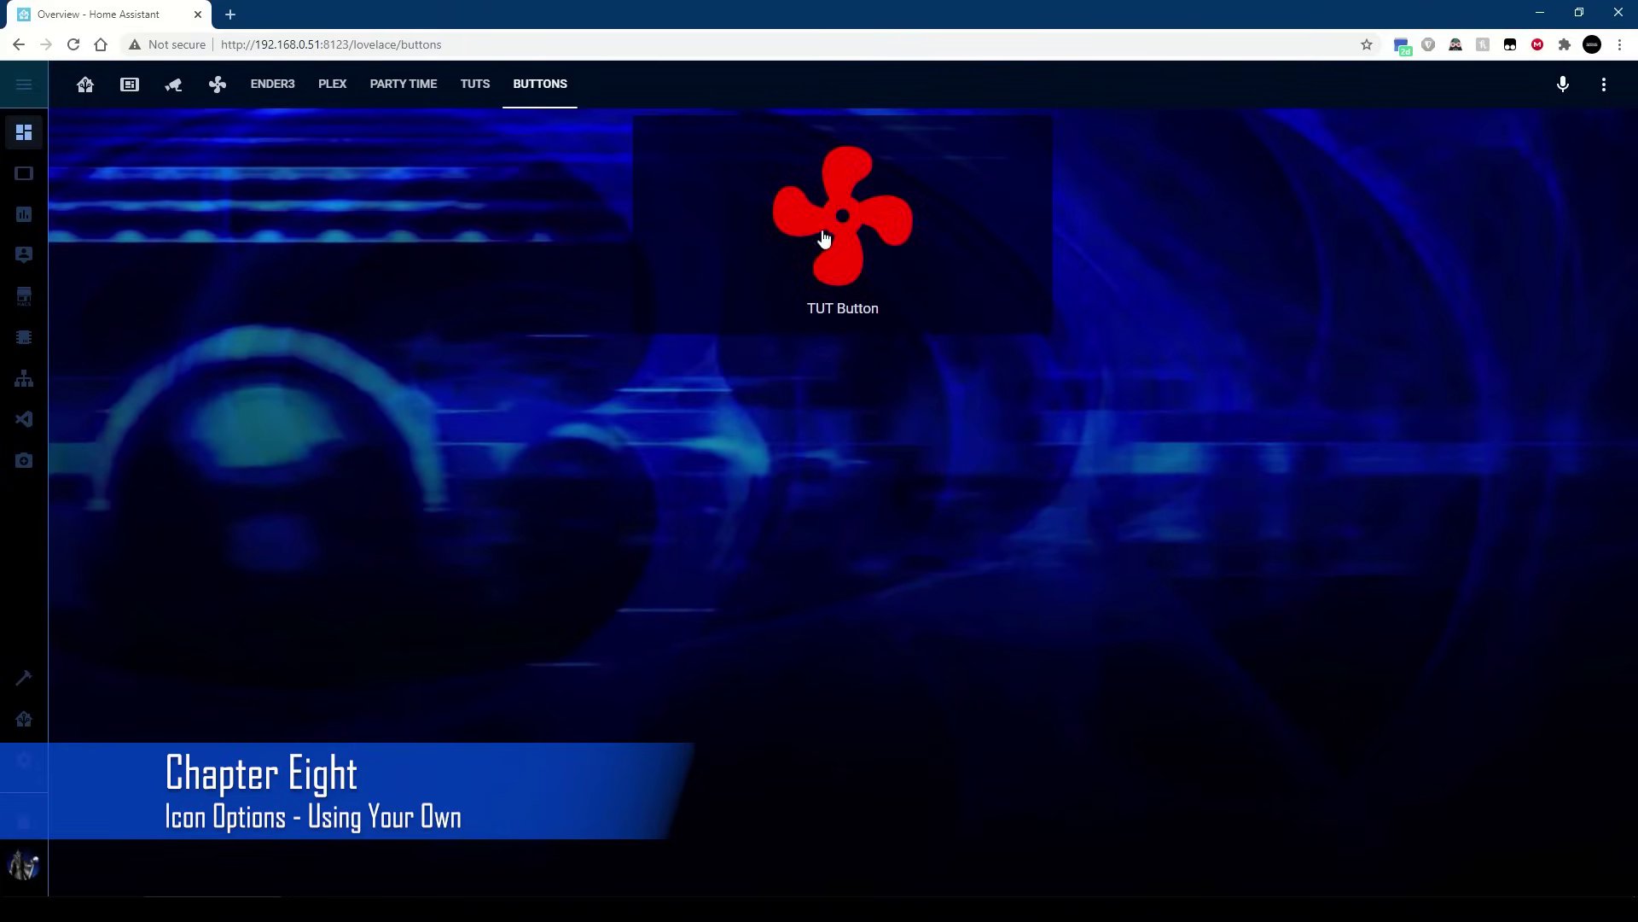
{"action": "left_click", "coordinate": [829, 248]}
{"action": "left_click", "coordinate": [842, 256]}
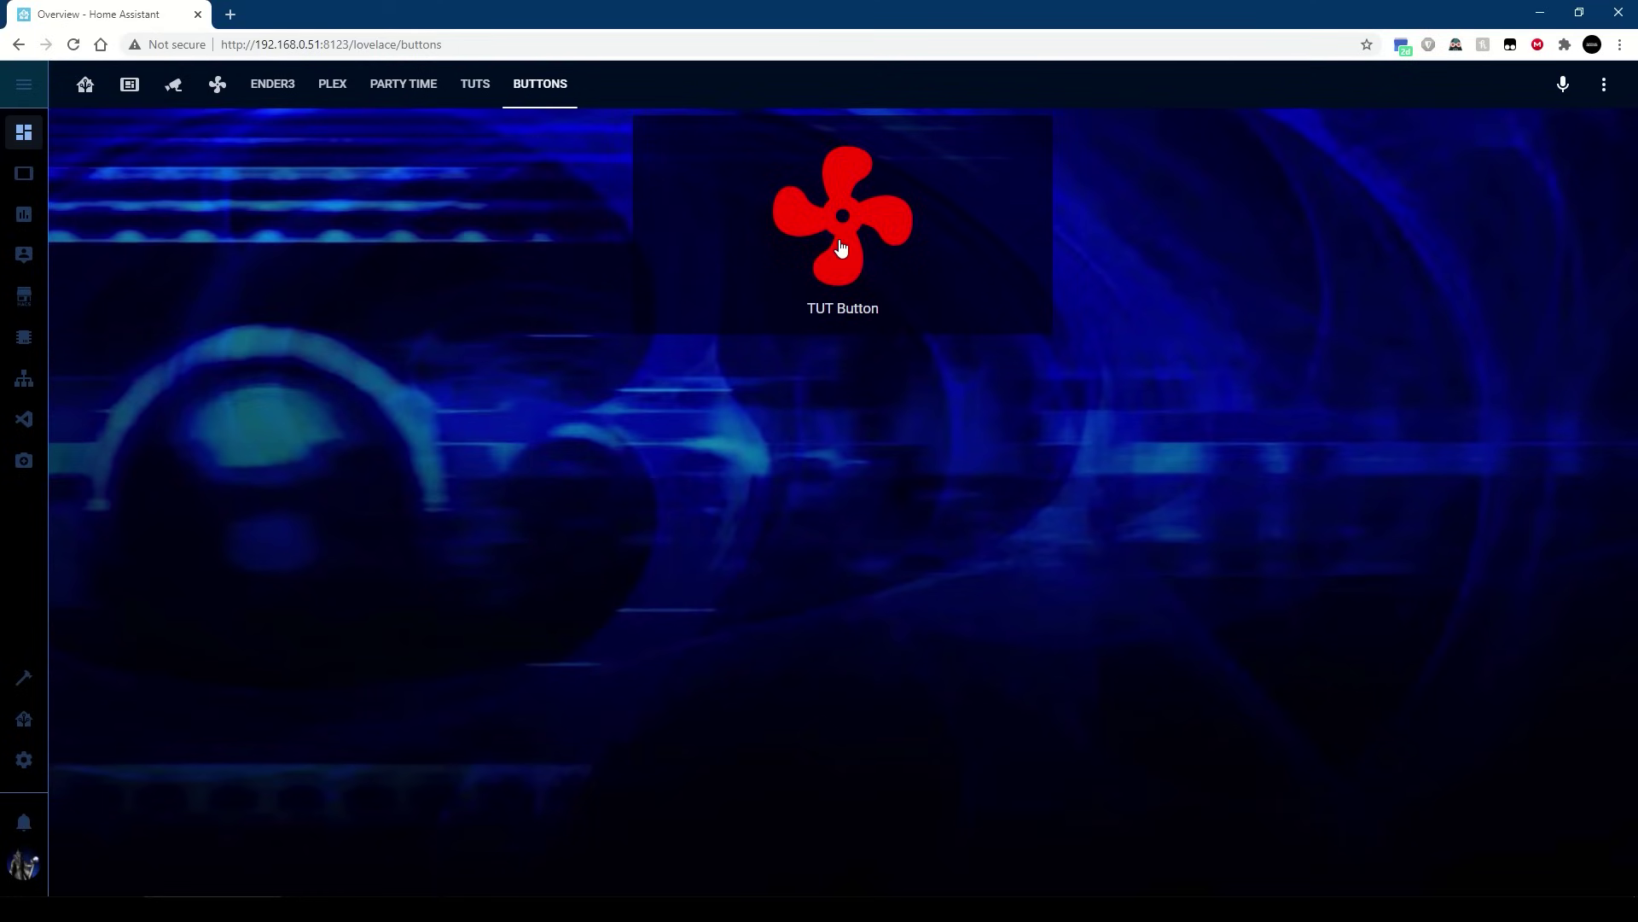
{"action": "left_click", "coordinate": [840, 248]}
Restore down the browser and open 3d_fan_on_blur.png from the desktop.
{"action": "double_click", "coordinate": [878, 23]}
{"action": "double_click", "coordinate": [95, 340]}
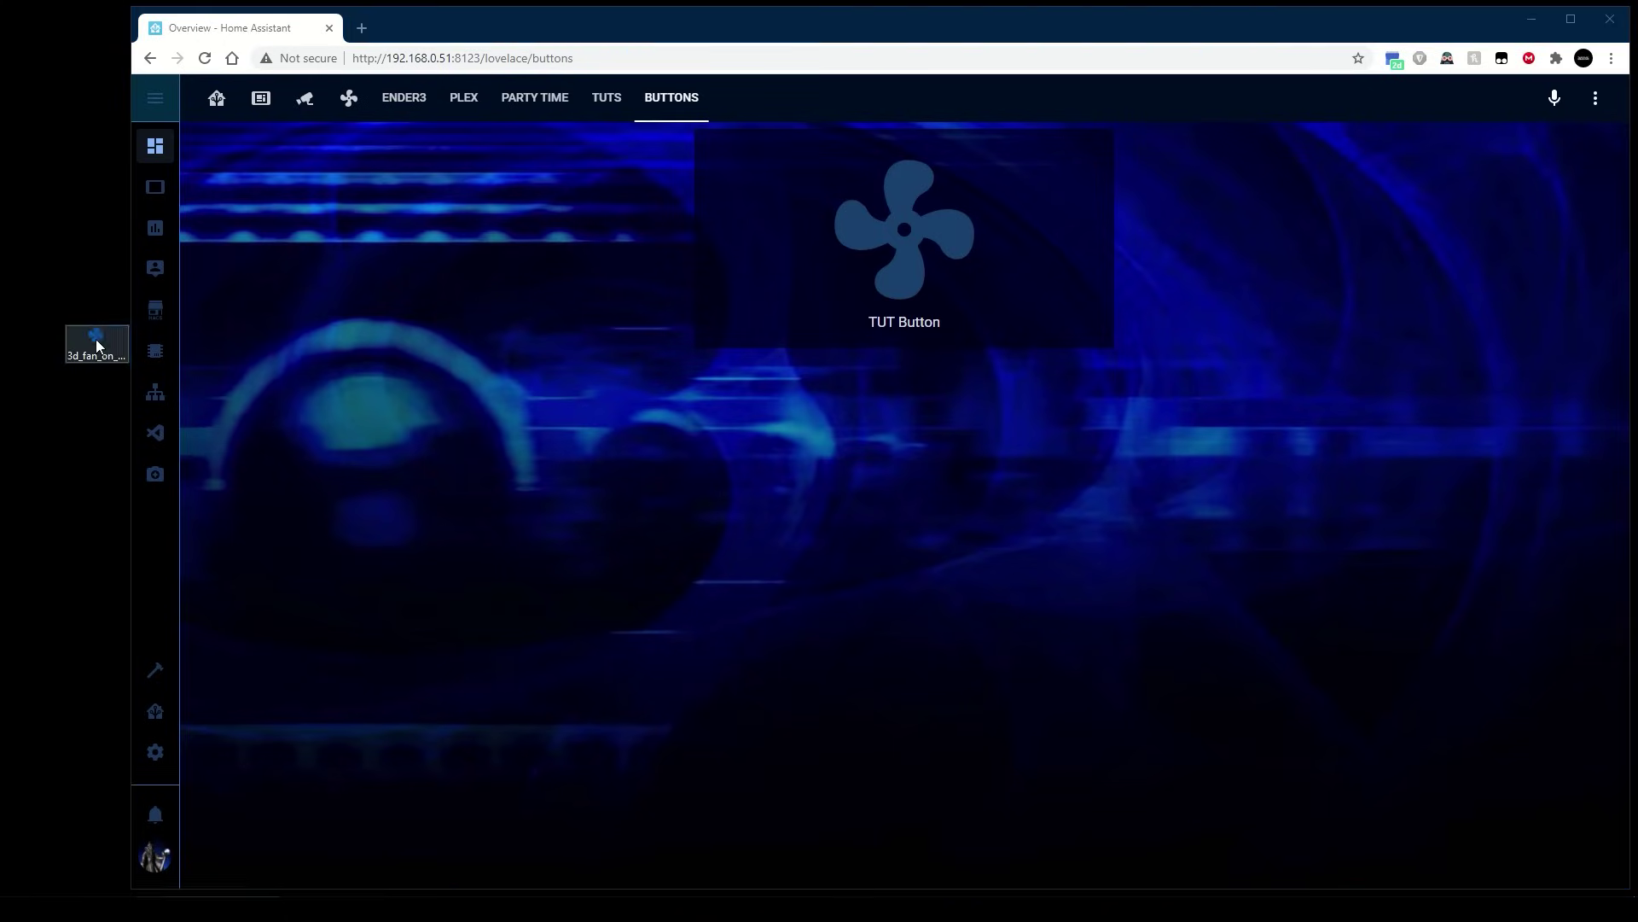
{"action": "scroll", "coordinate": [835, 480], "scroll_direction": "up", "scroll_amount": 3}
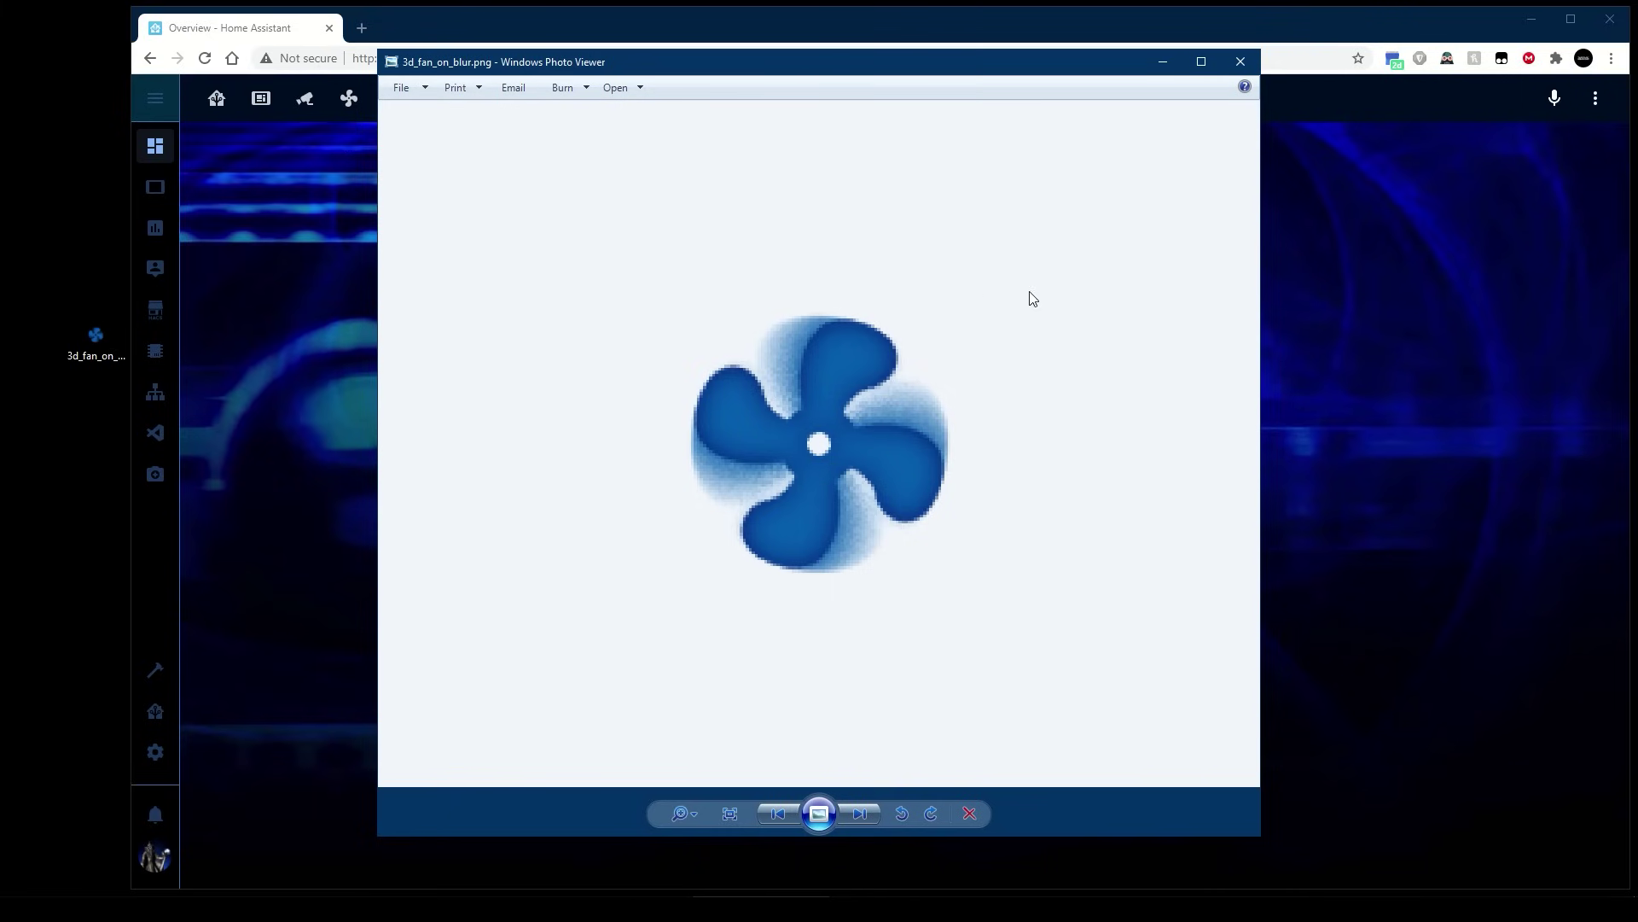
Close Photo Viewer and switch to Home Assistant's Visual Studio Code panel.
{"action": "left_click", "coordinate": [1241, 62]}
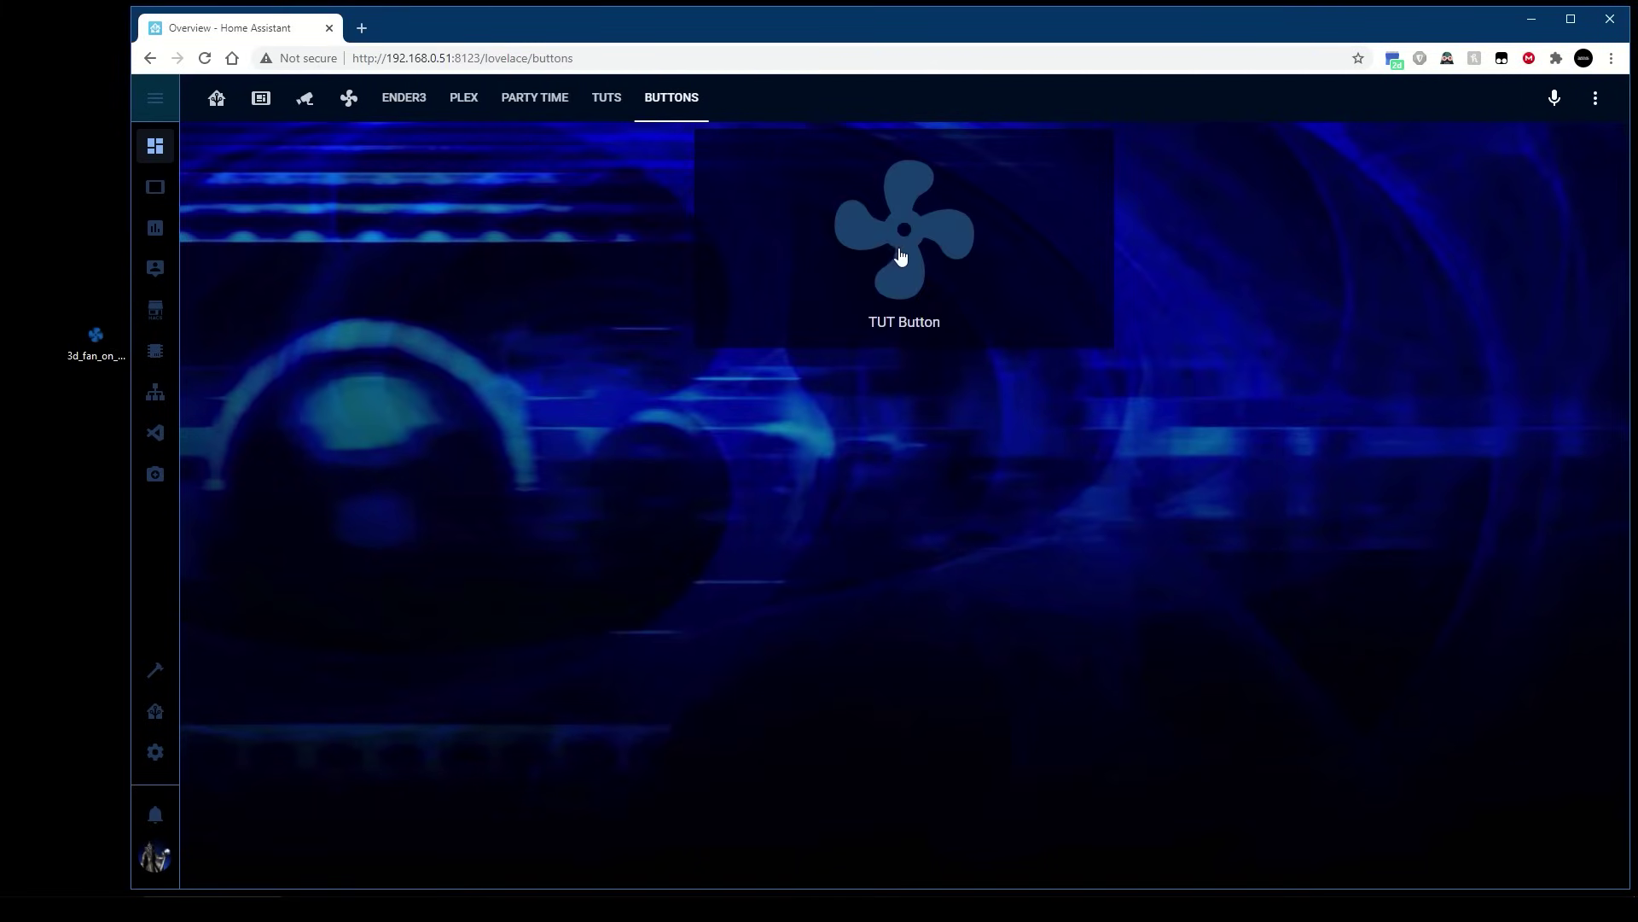
{"action": "left_click", "coordinate": [156, 432]}
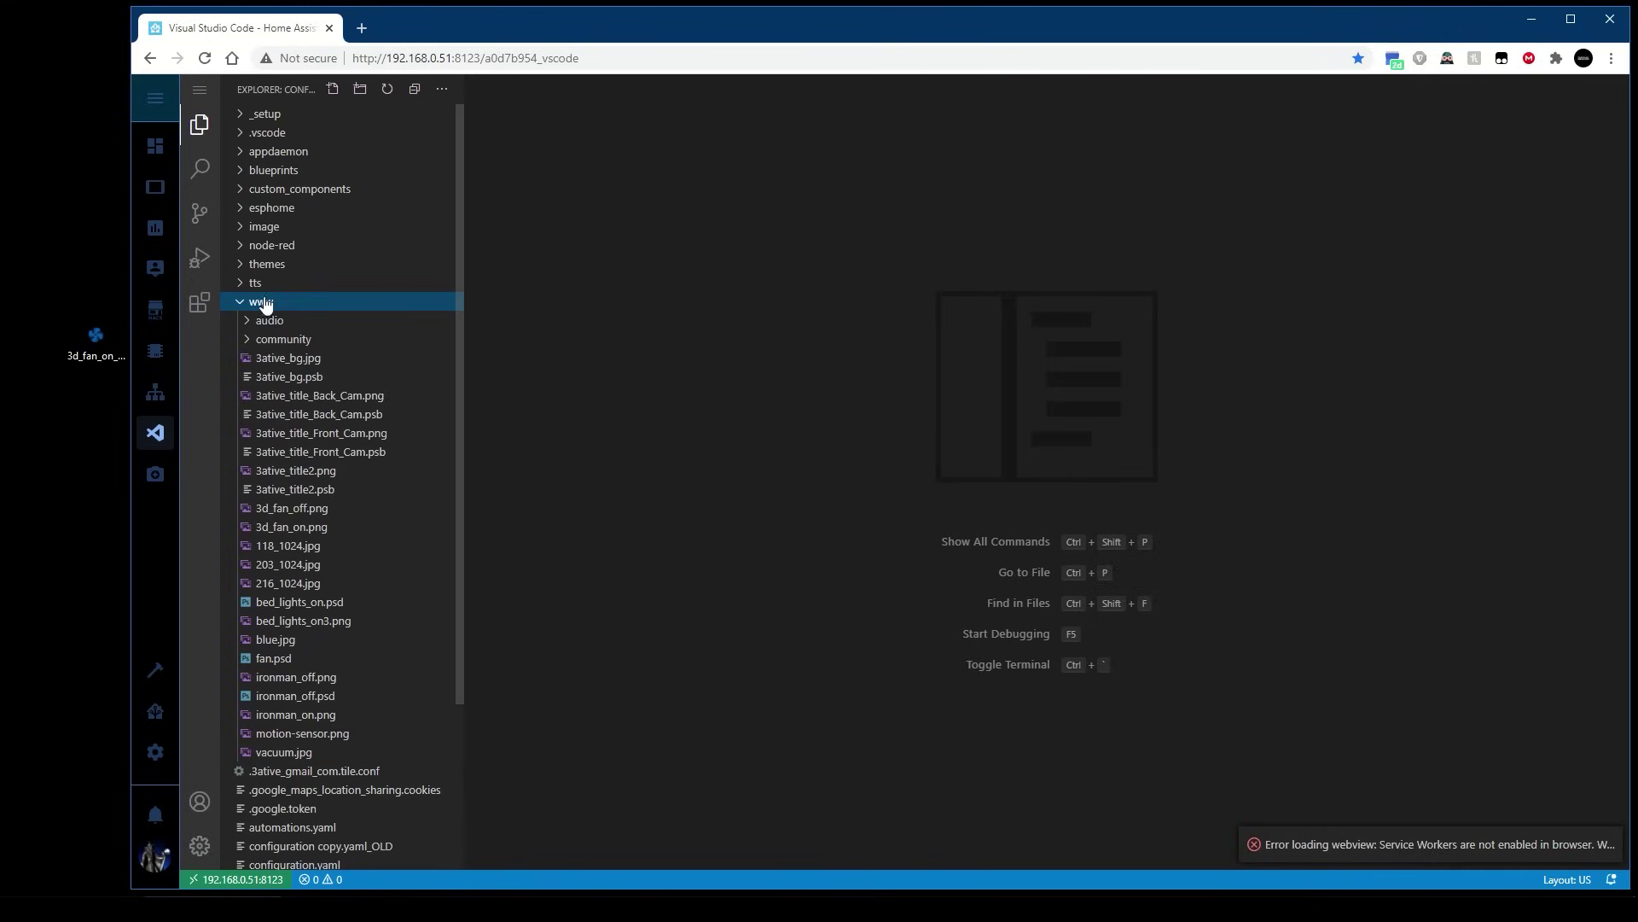
{"action": "left_click", "coordinate": [295, 529]}
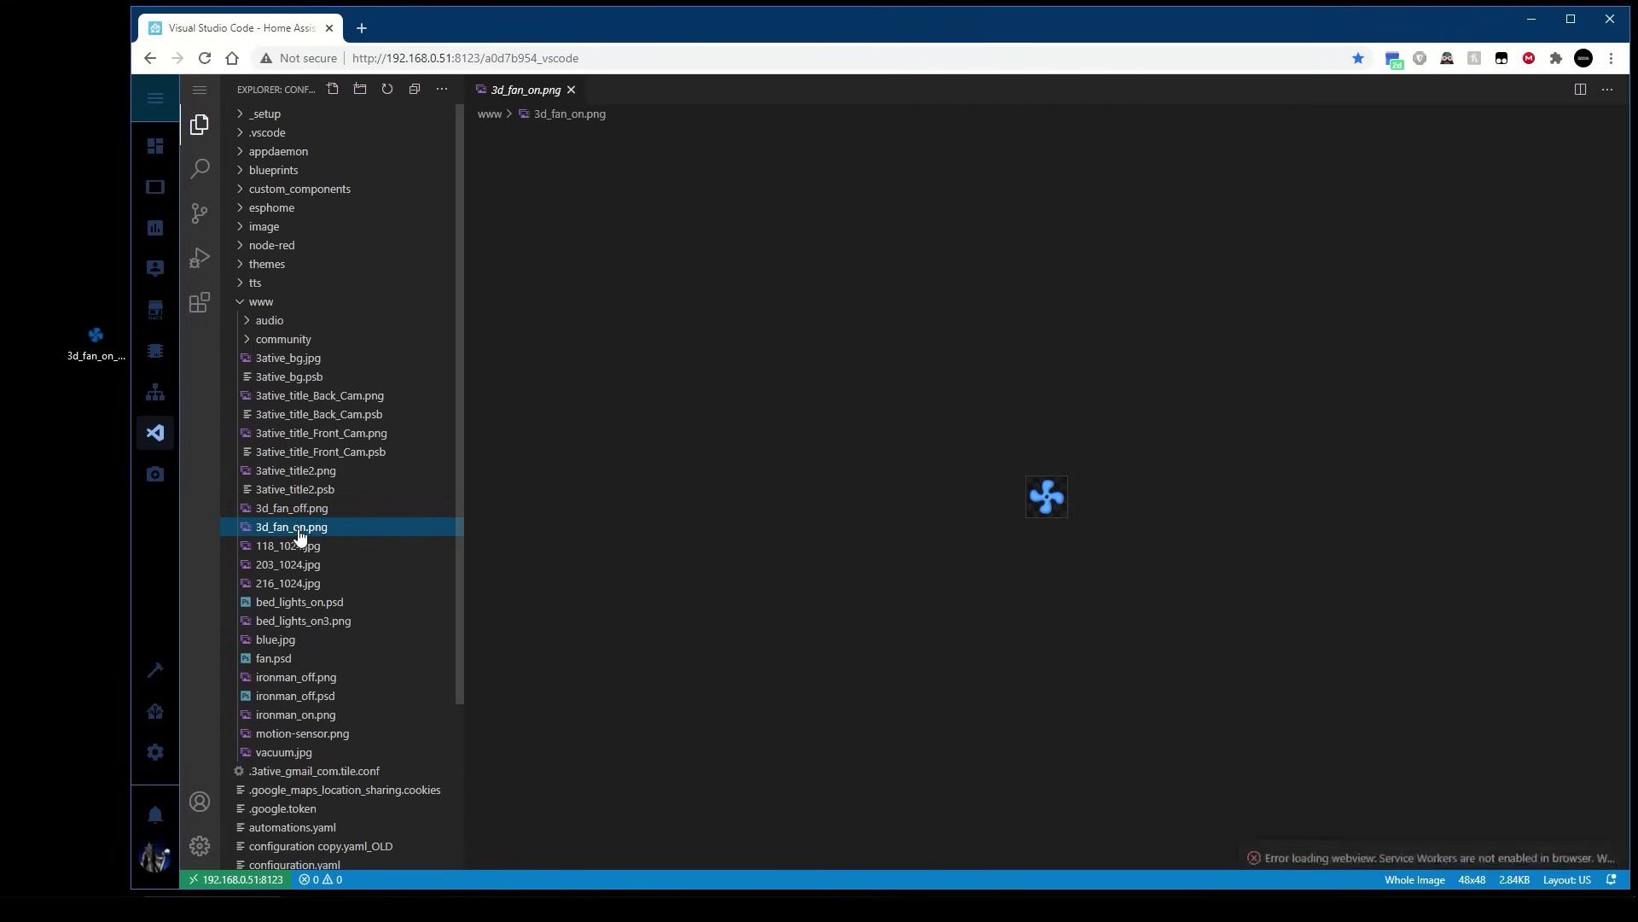
{"action": "key", "text": "Up"}
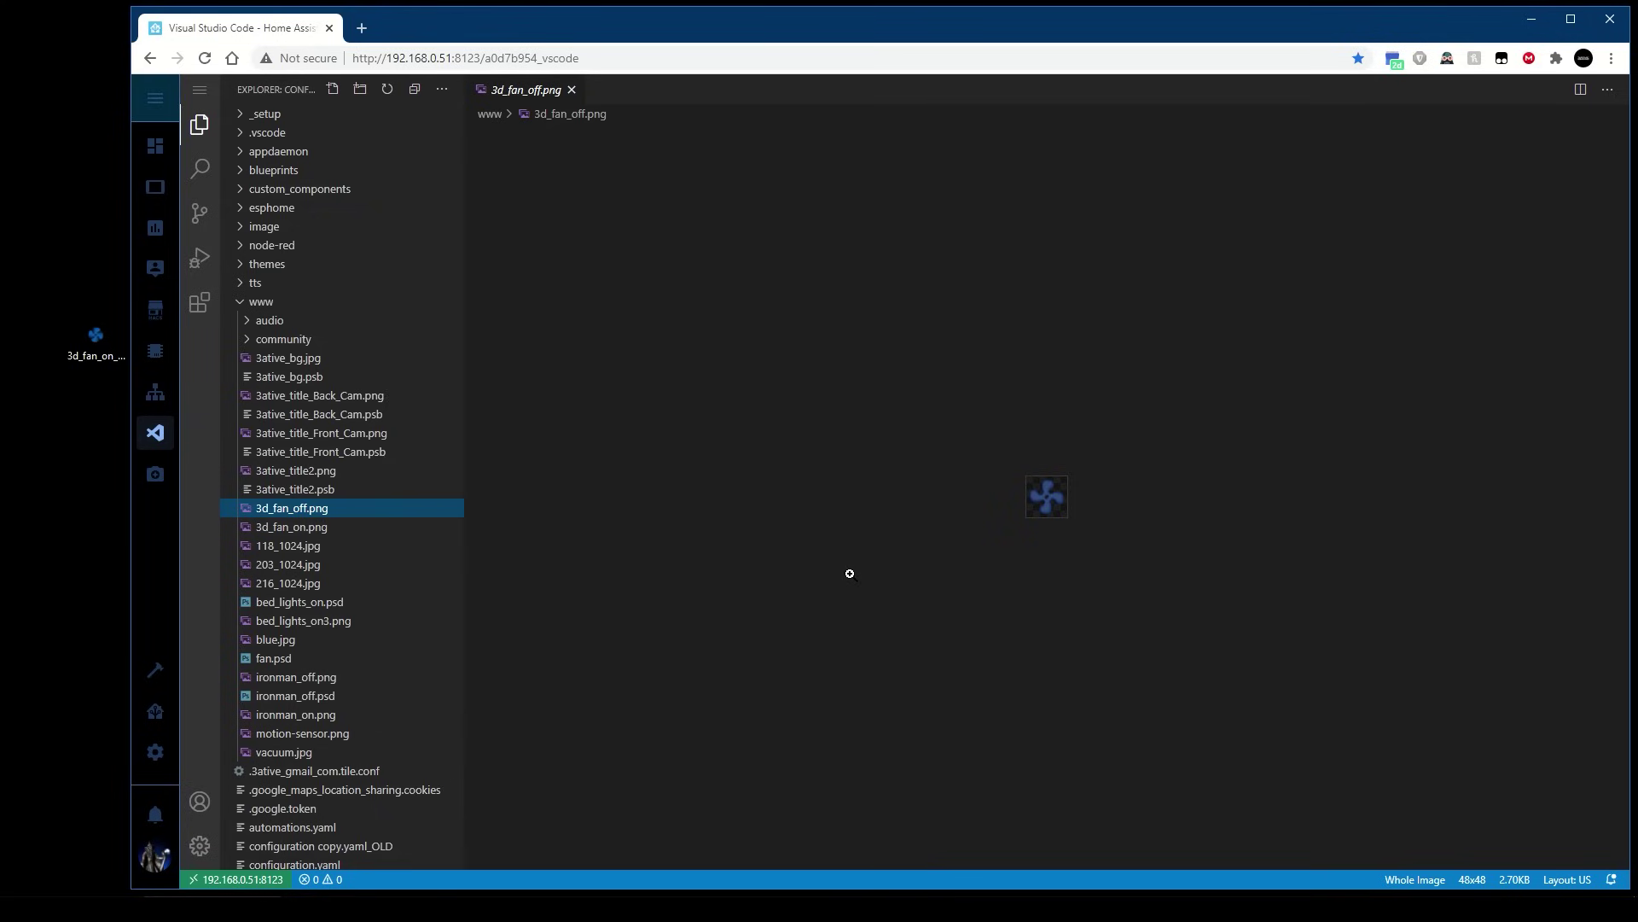
{"action": "left_click", "coordinate": [261, 304]}
{"action": "left_click", "coordinate": [262, 303]}
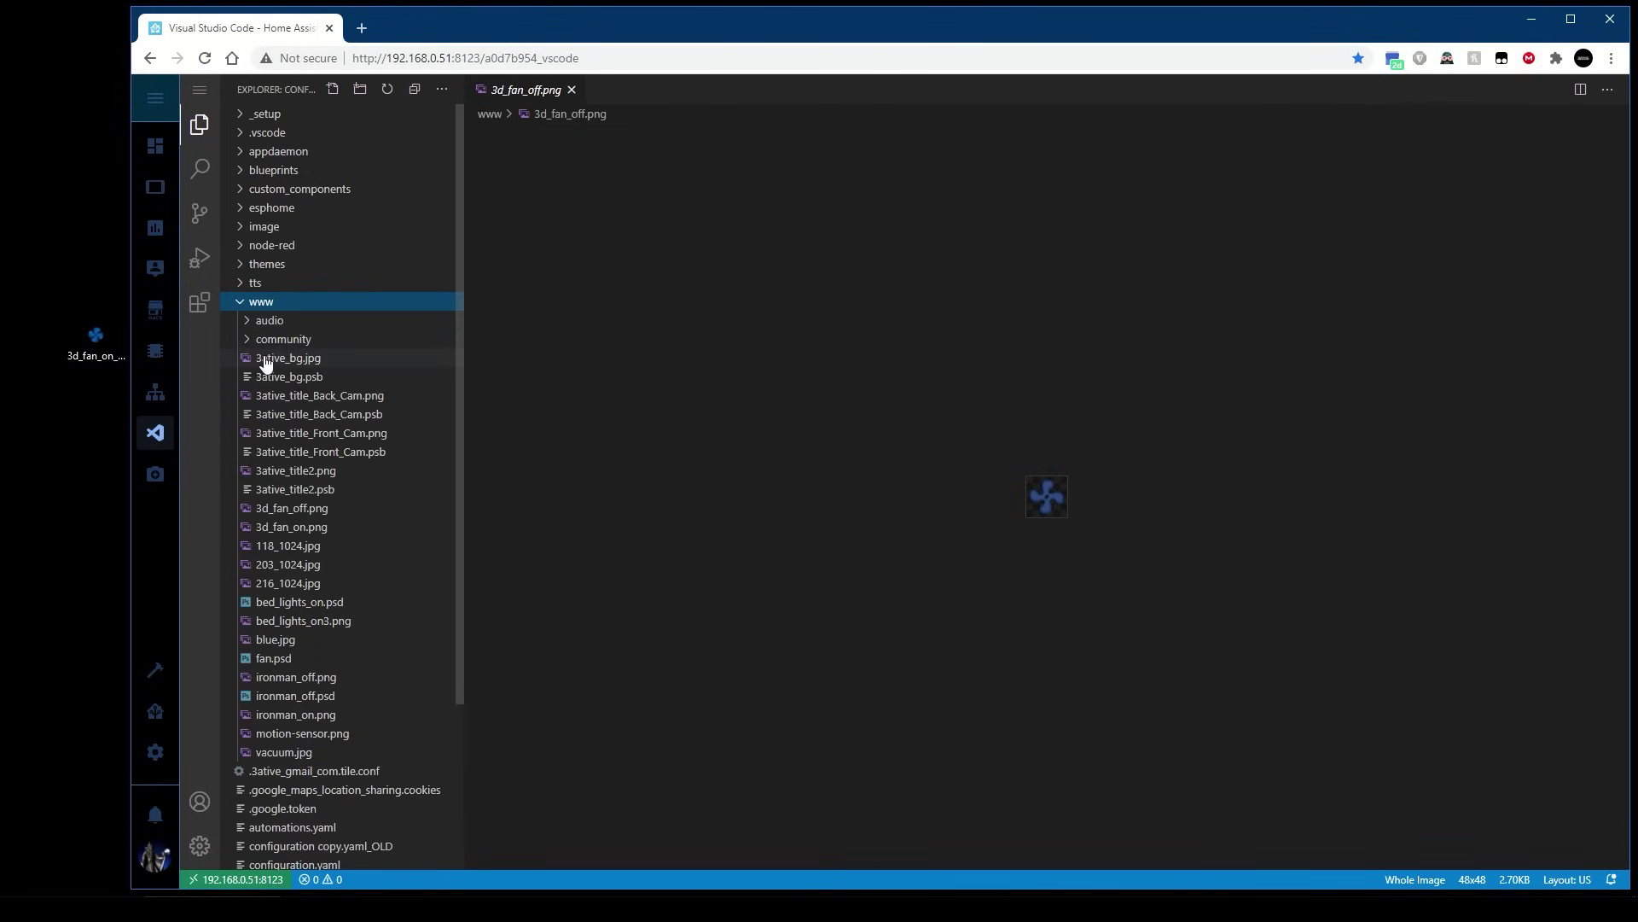
{"action": "left_click_drag", "start_coordinate": [342, 381], "coordinate": [333, 465]}
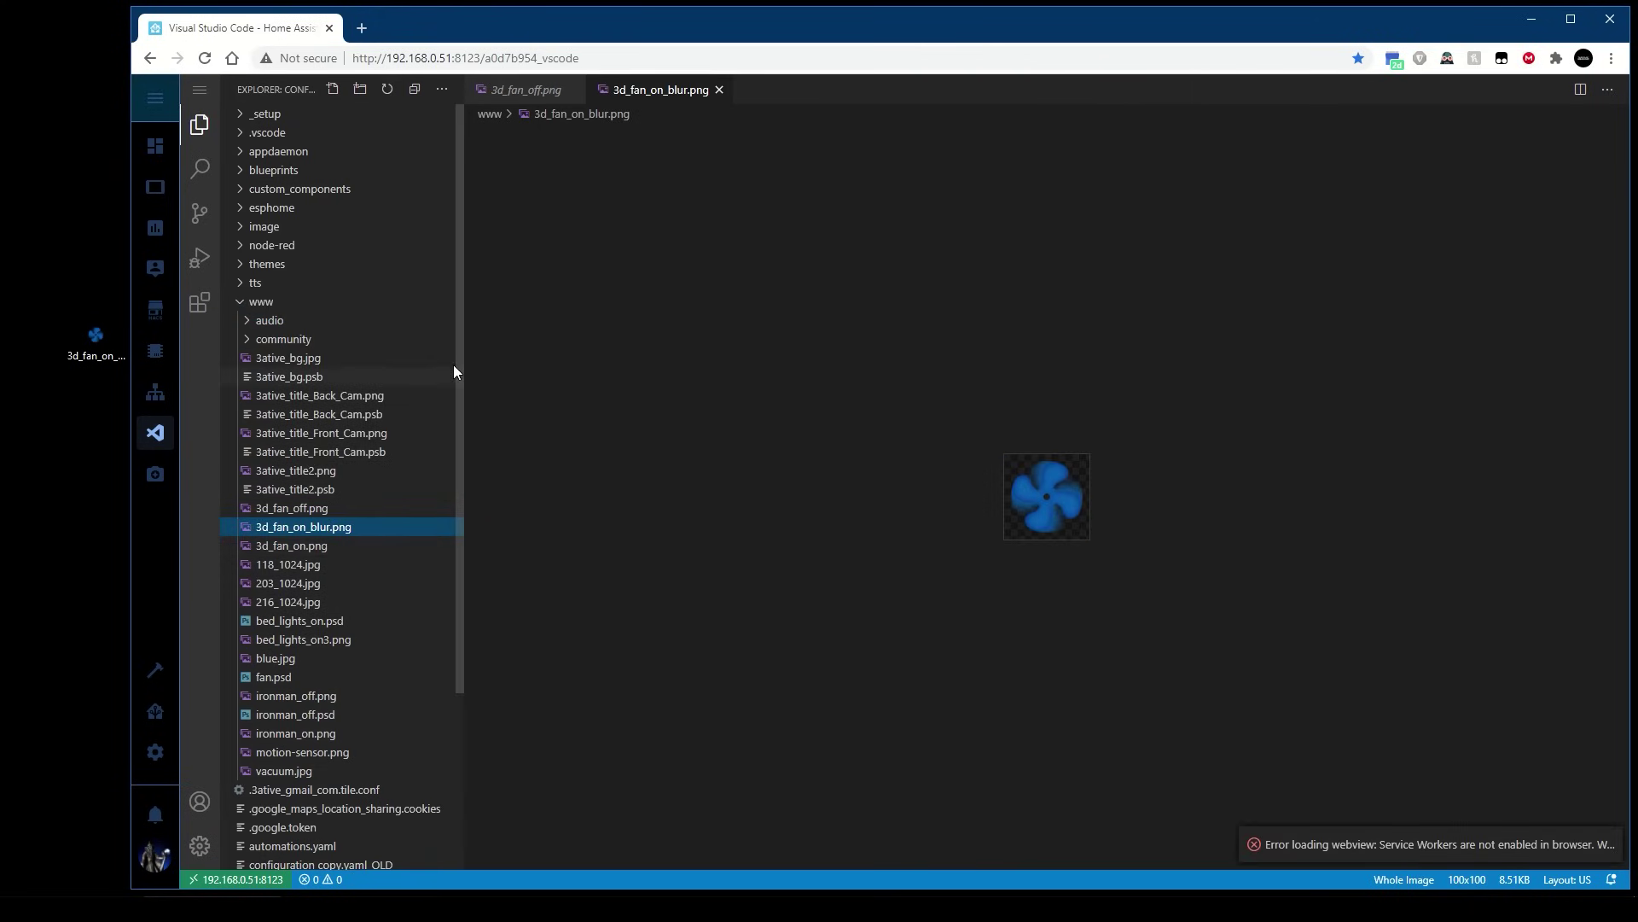
Copy the desktop's 3d_fan_on_blur.png into the \\HASSIO\config\www folder window.
{"action": "key", "text": "super+d"}
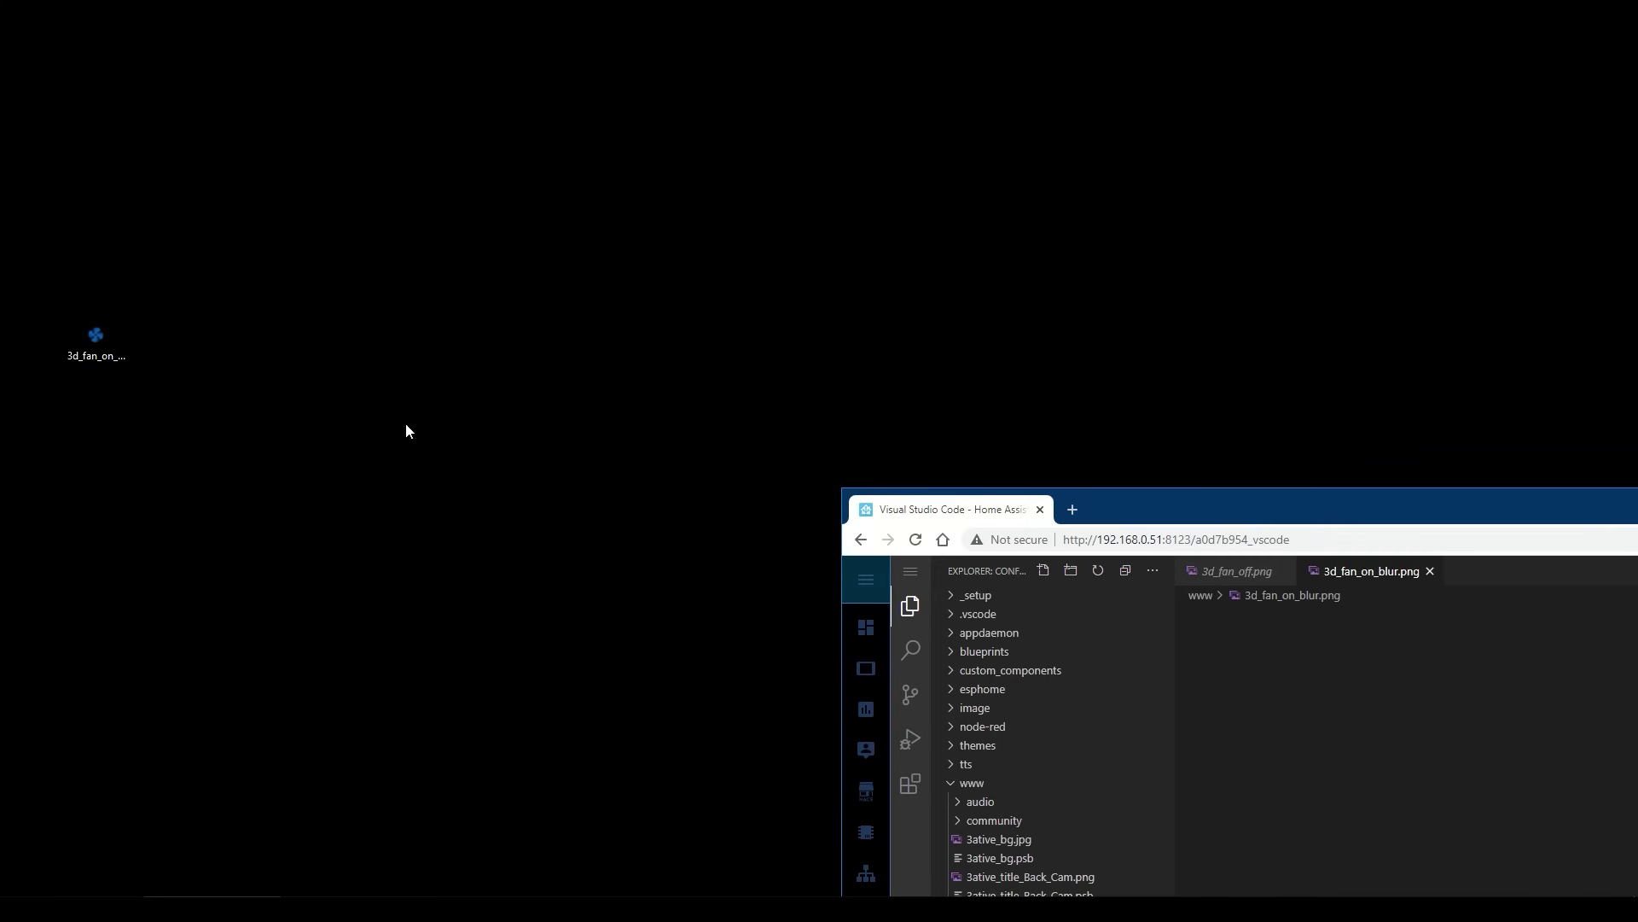
{"action": "key", "text": "alt+Tab"}
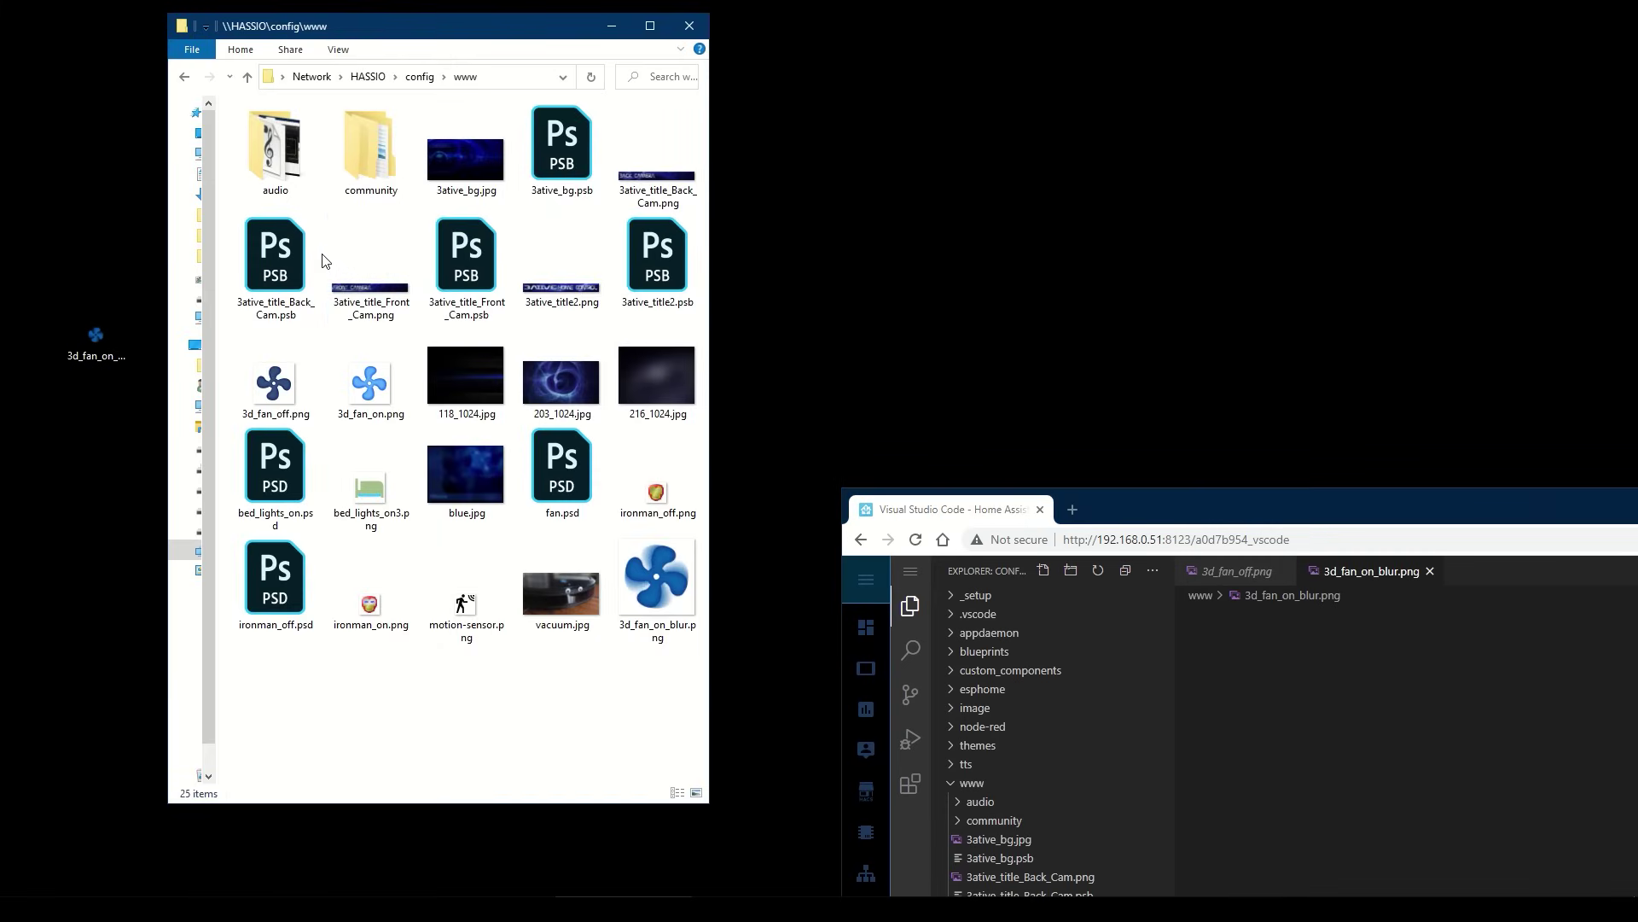
{"action": "left_click_drag", "start_coordinate": [94, 336], "coordinate": [483, 722]}
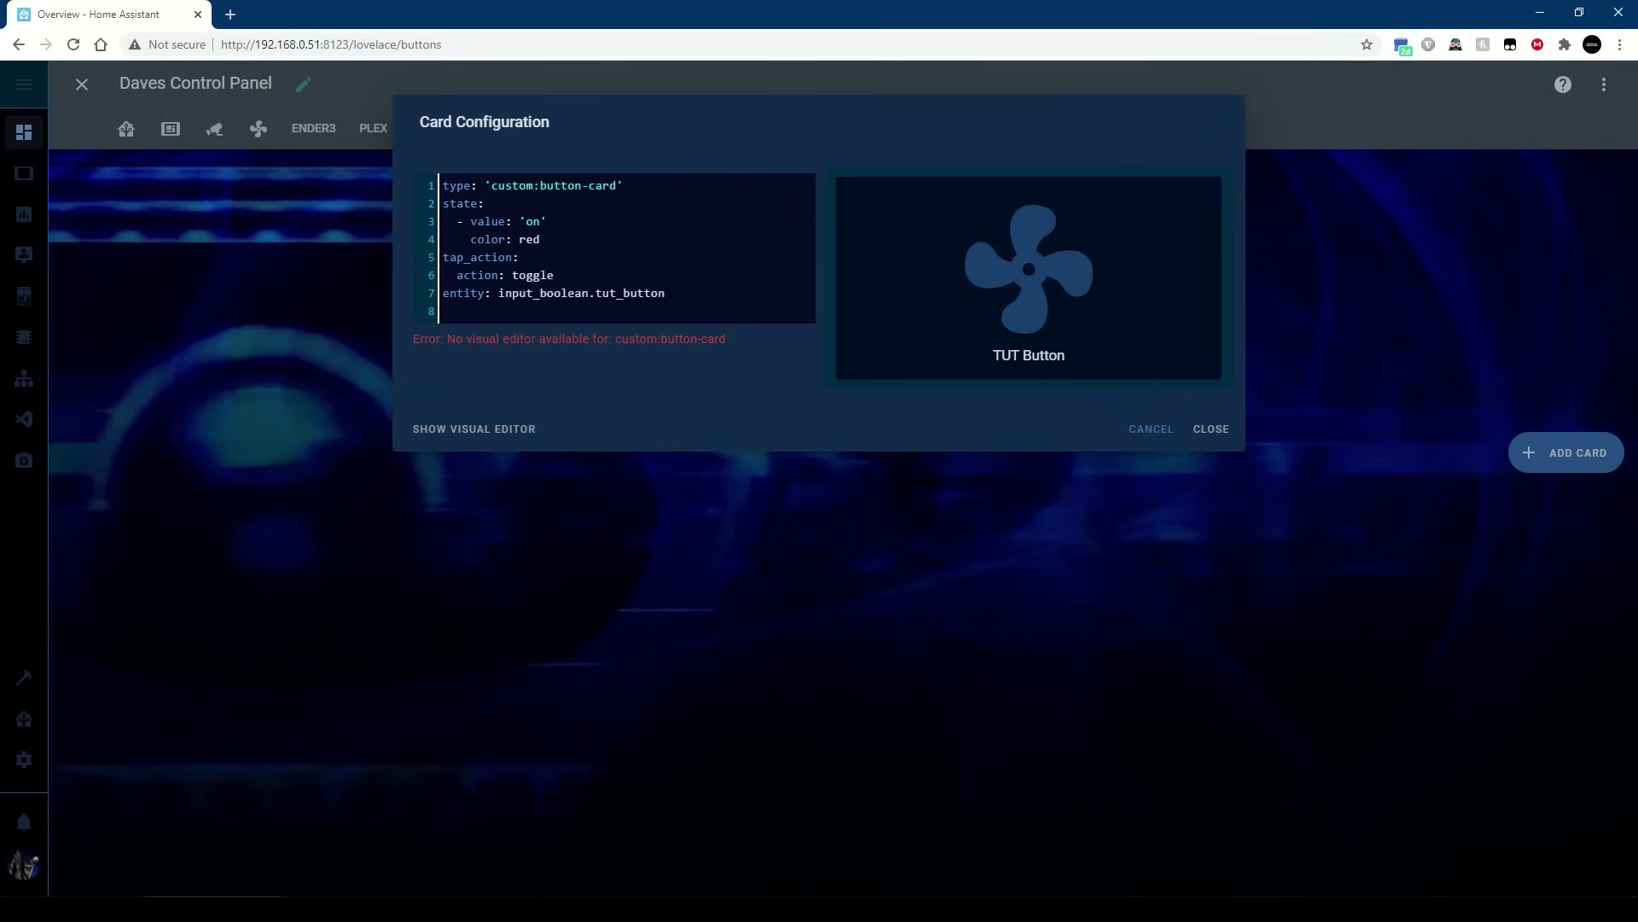
Add 'show_entity_picture: true' and an on-state 'entity_picture: /local/3d_fan_on_blur.png'.
{"action": "type", "text": "show_entity_picture: true"}
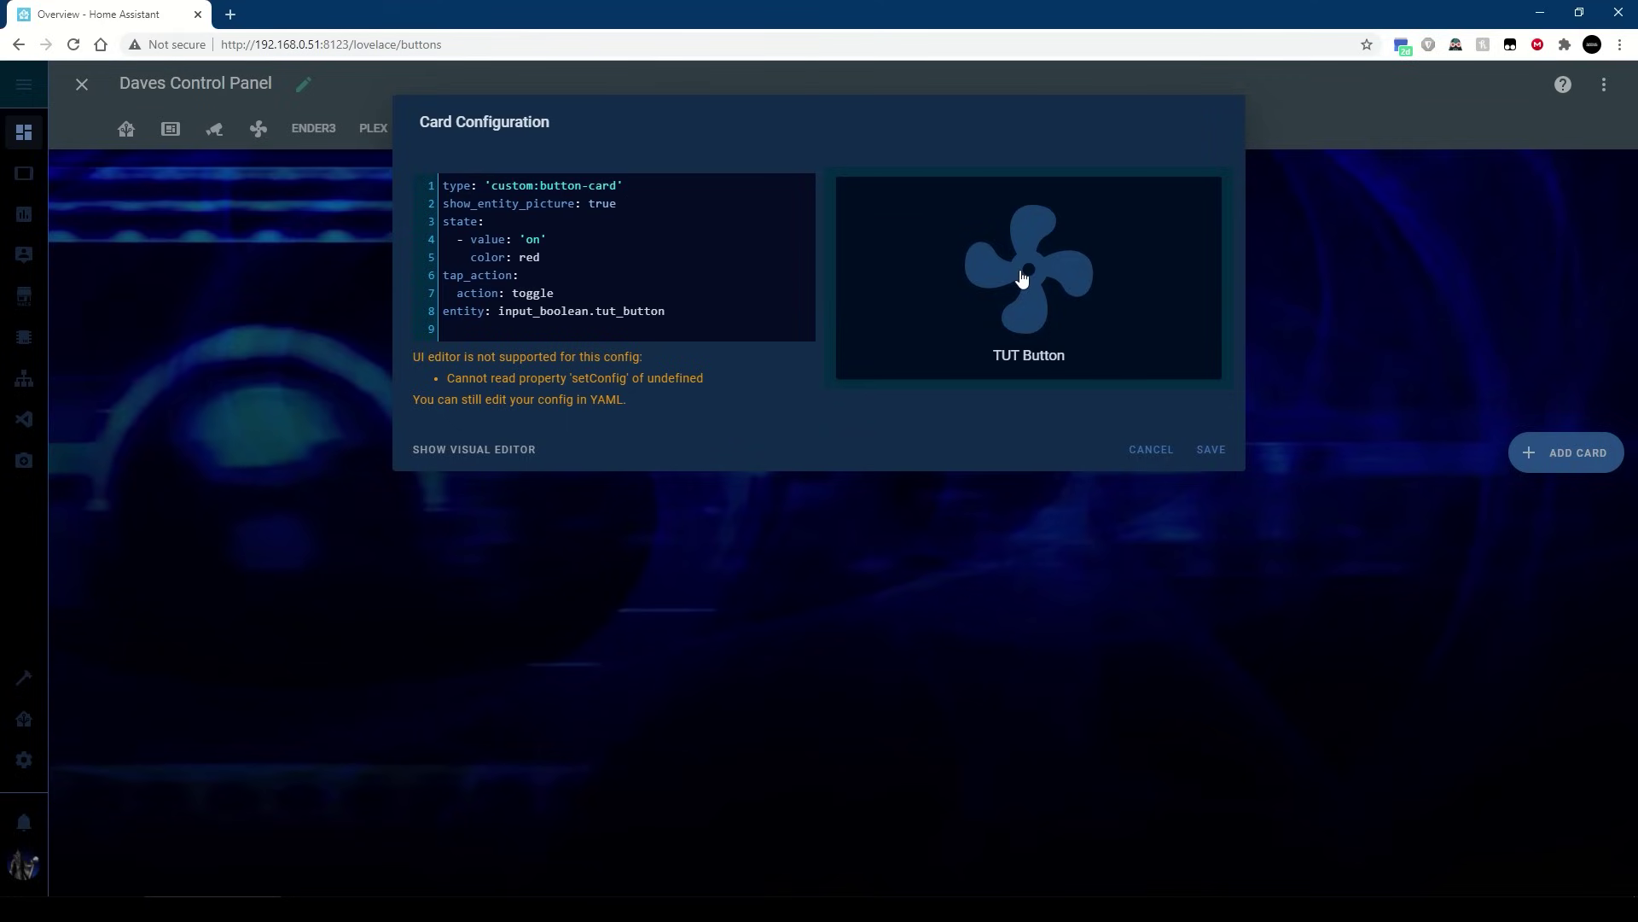
{"action": "left_click", "coordinate": [1039, 268]}
{"action": "left_click", "coordinate": [1038, 268]}
{"action": "left_click", "coordinate": [551, 263]}
{"action": "key", "text": "Return"}
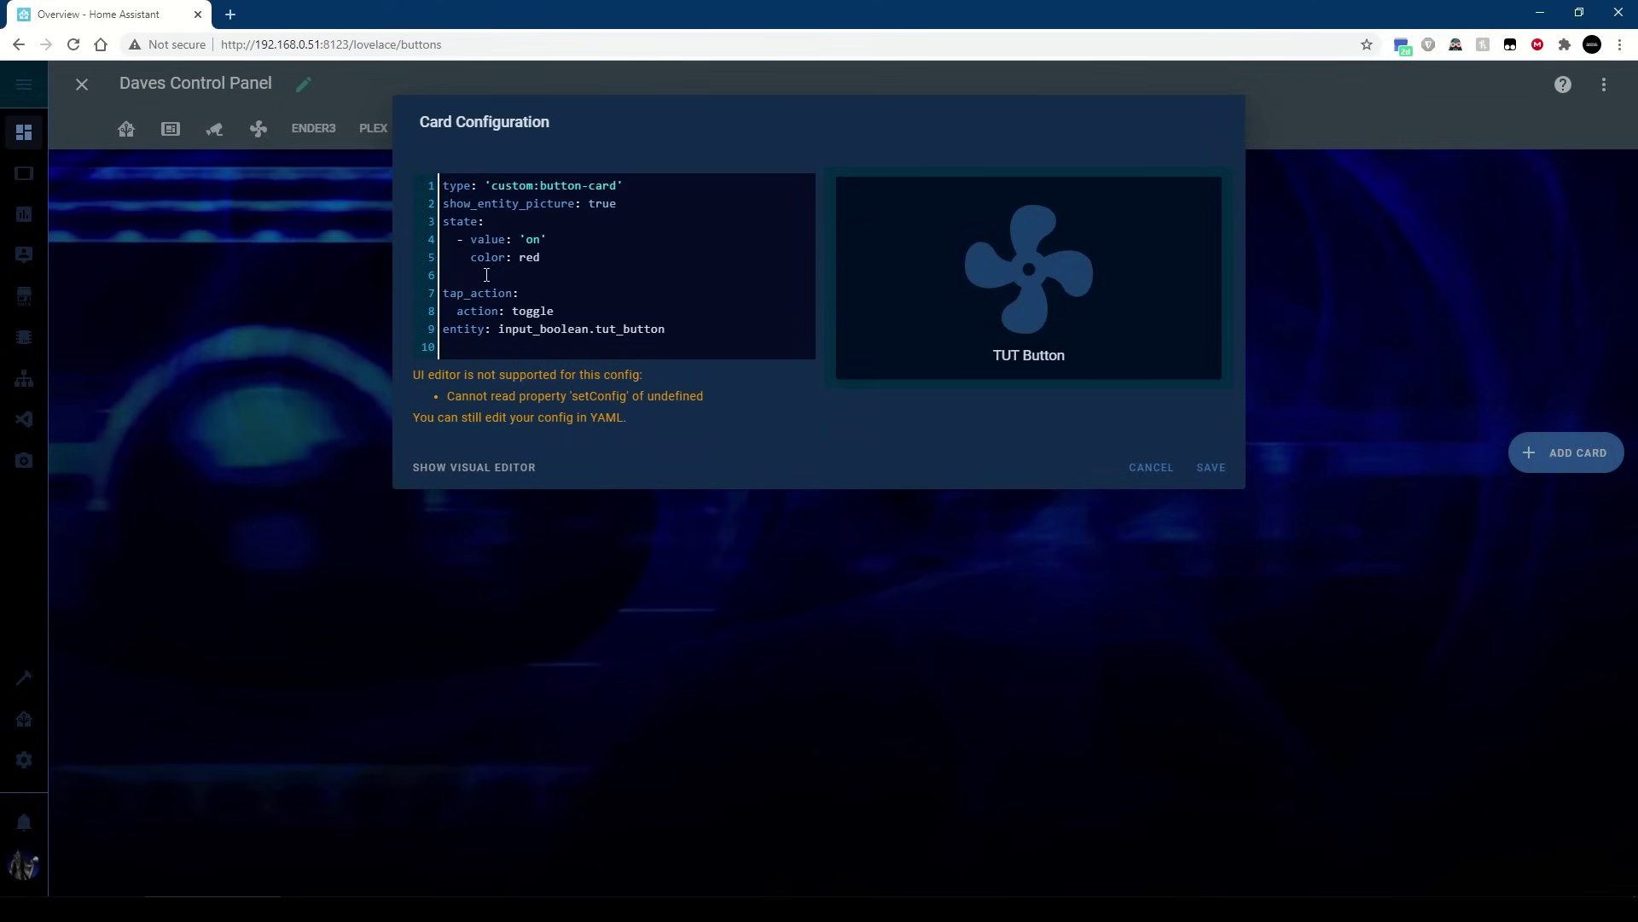
{"action": "type", "text": "entity_picture:"}
{"action": "type", "text": "3d_fan_on_blur.png"}
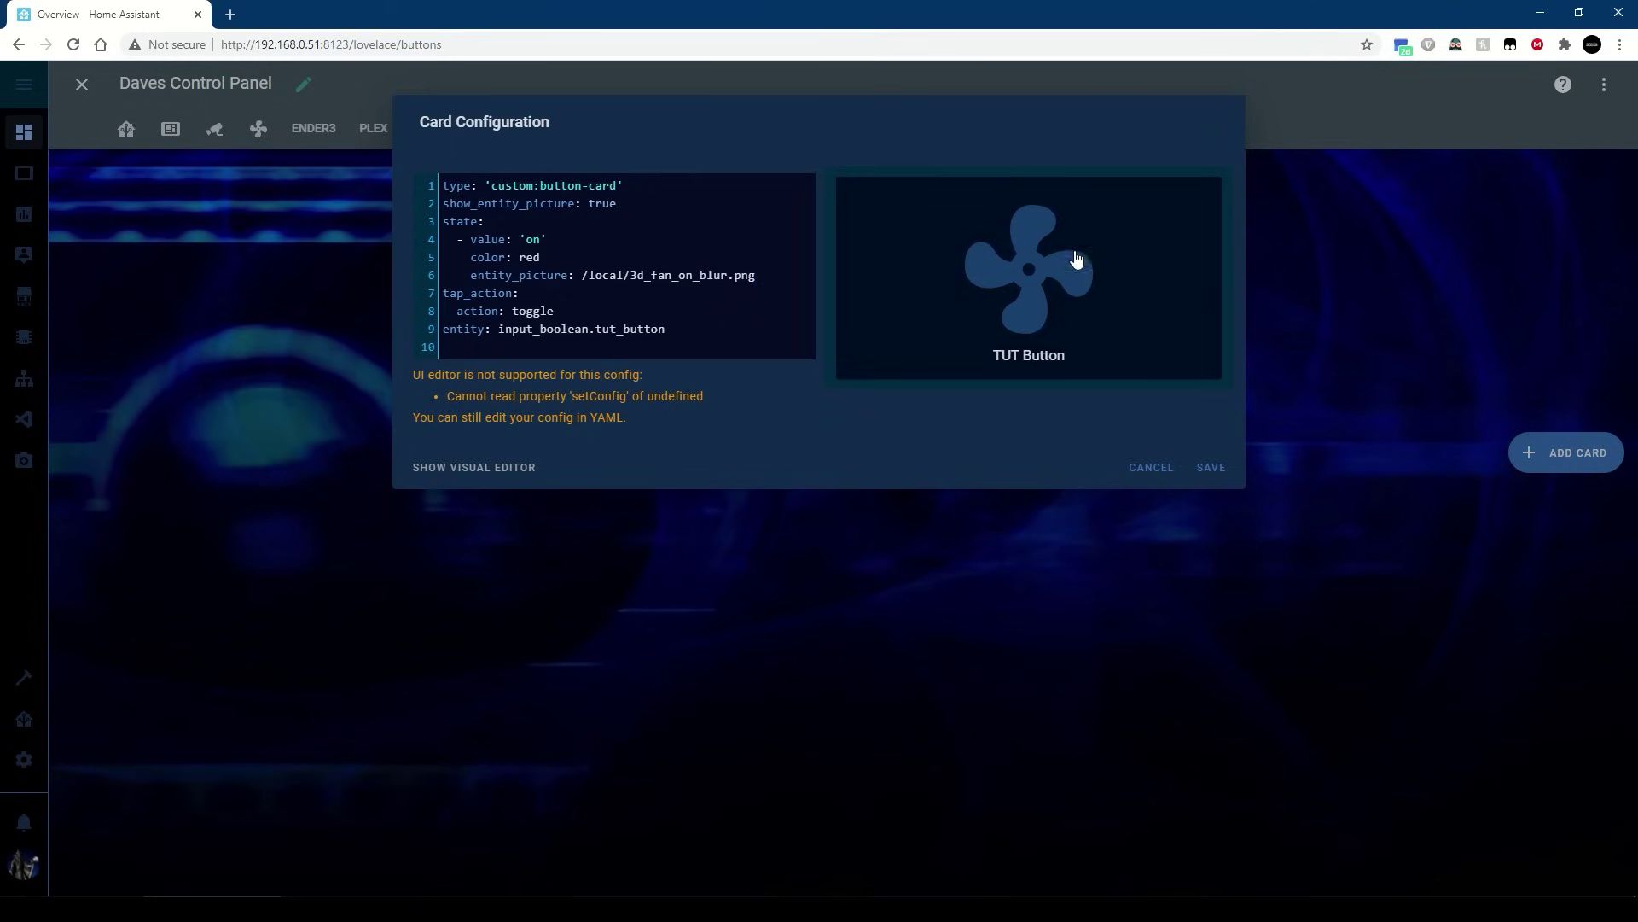
Preview the blurred picture, then add 'rotating 1s linear infinite alternate' under entity_picture.
{"action": "left_click_drag", "start_coordinate": [645, 275], "coordinate": [745, 275]}
{"action": "left_click", "coordinate": [1020, 277]}
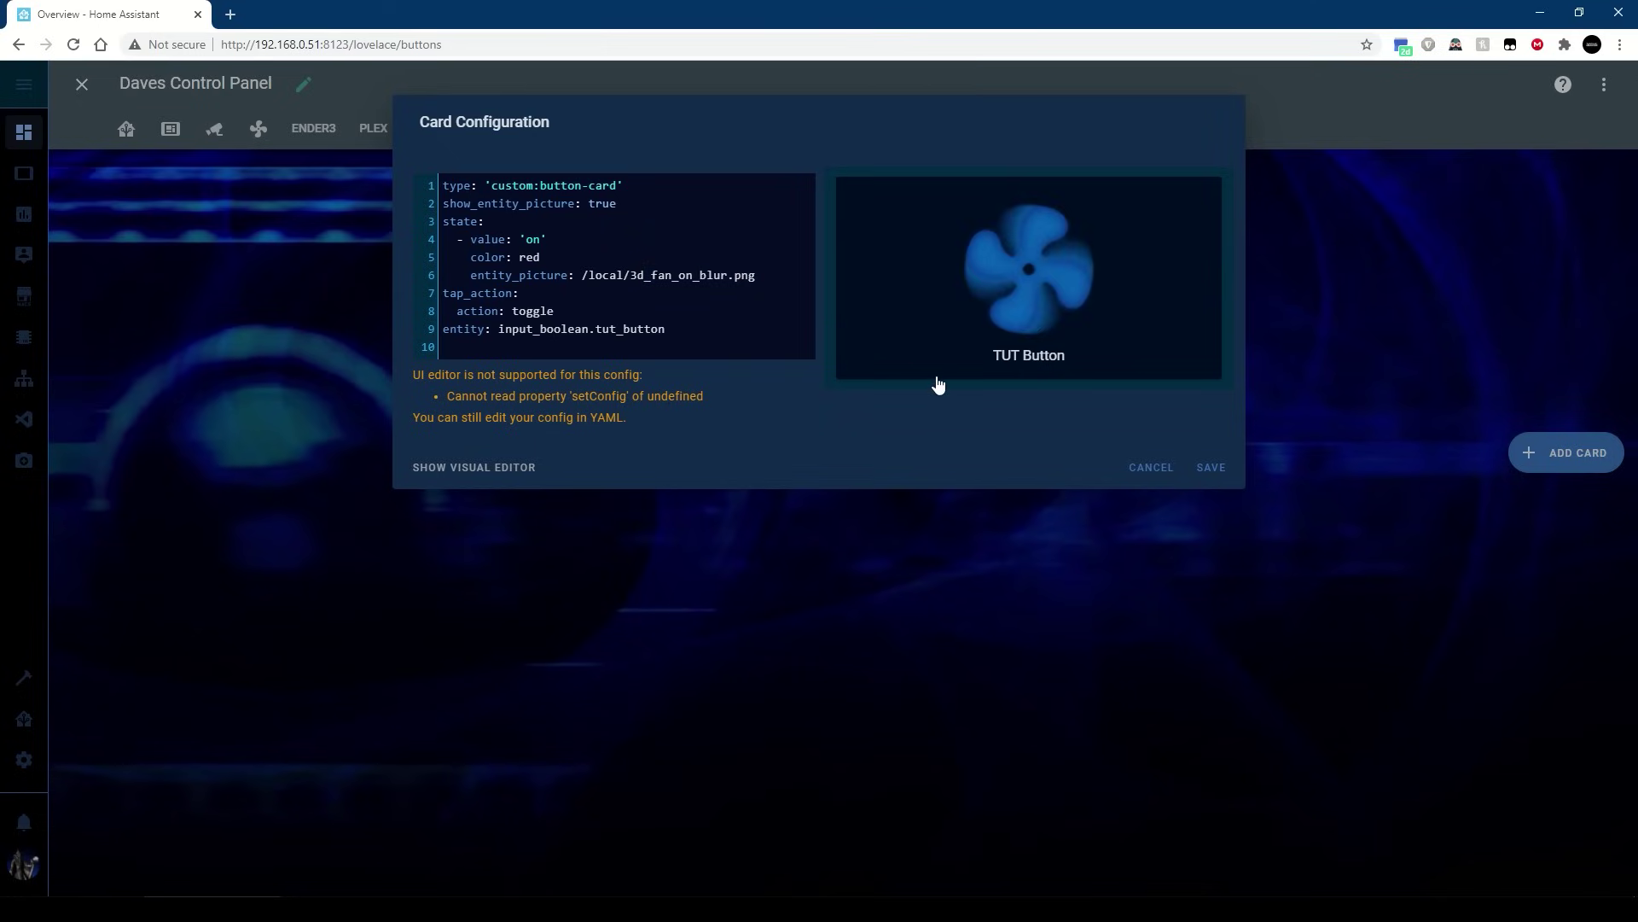
{"action": "left_click", "coordinate": [1039, 309]}
{"action": "left_click", "coordinate": [1022, 322]}
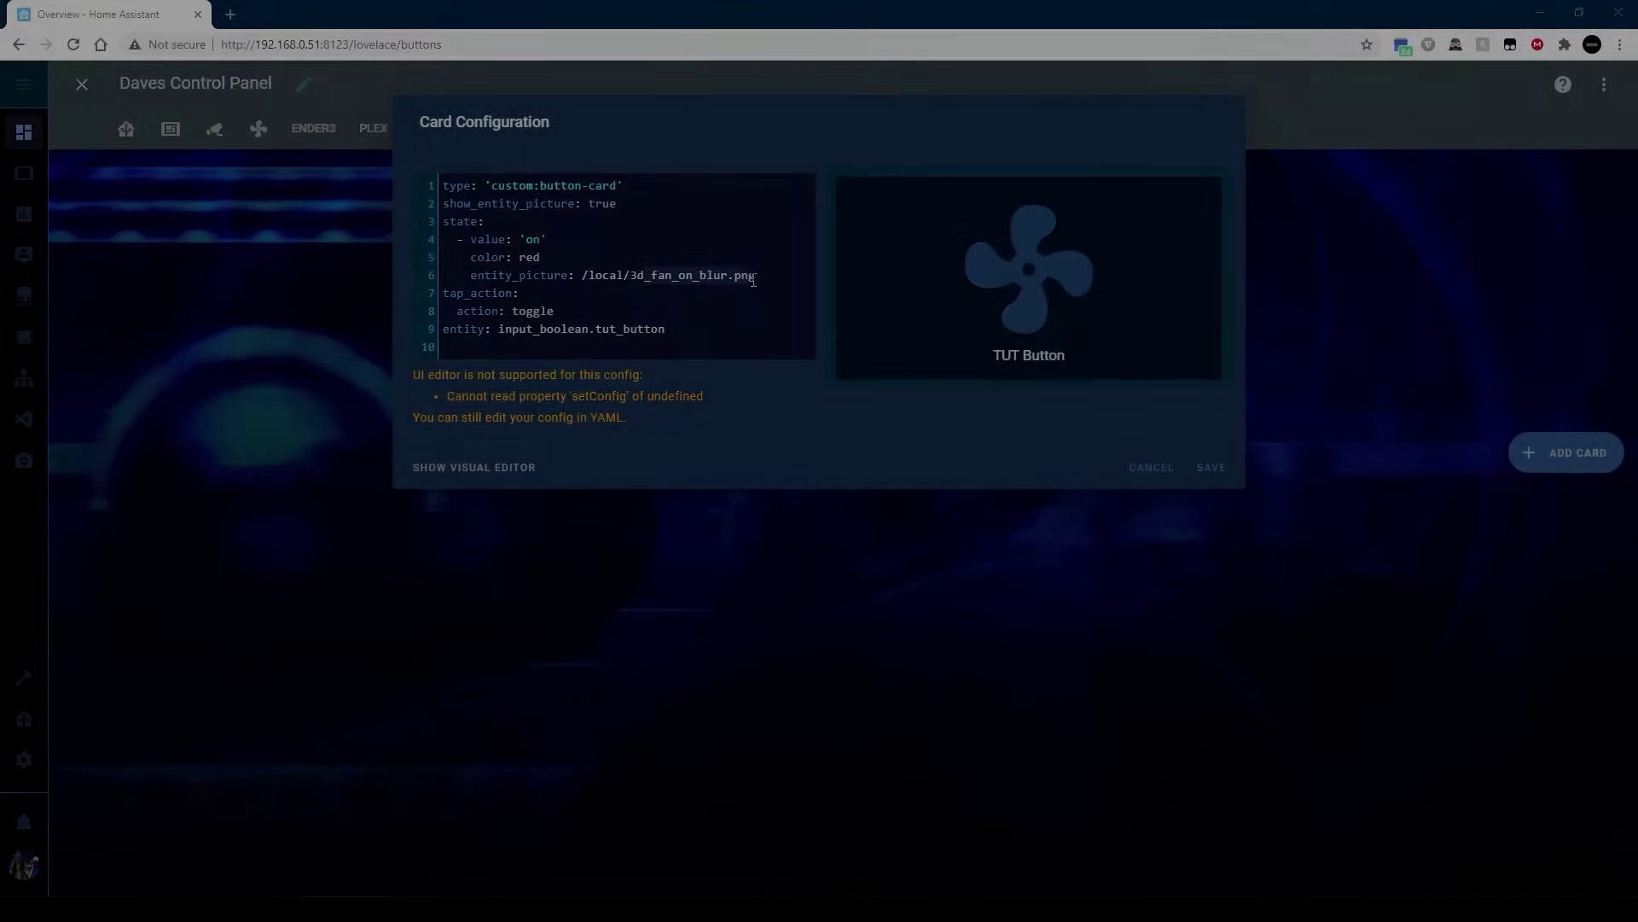
{"action": "left_click", "coordinate": [766, 275]}
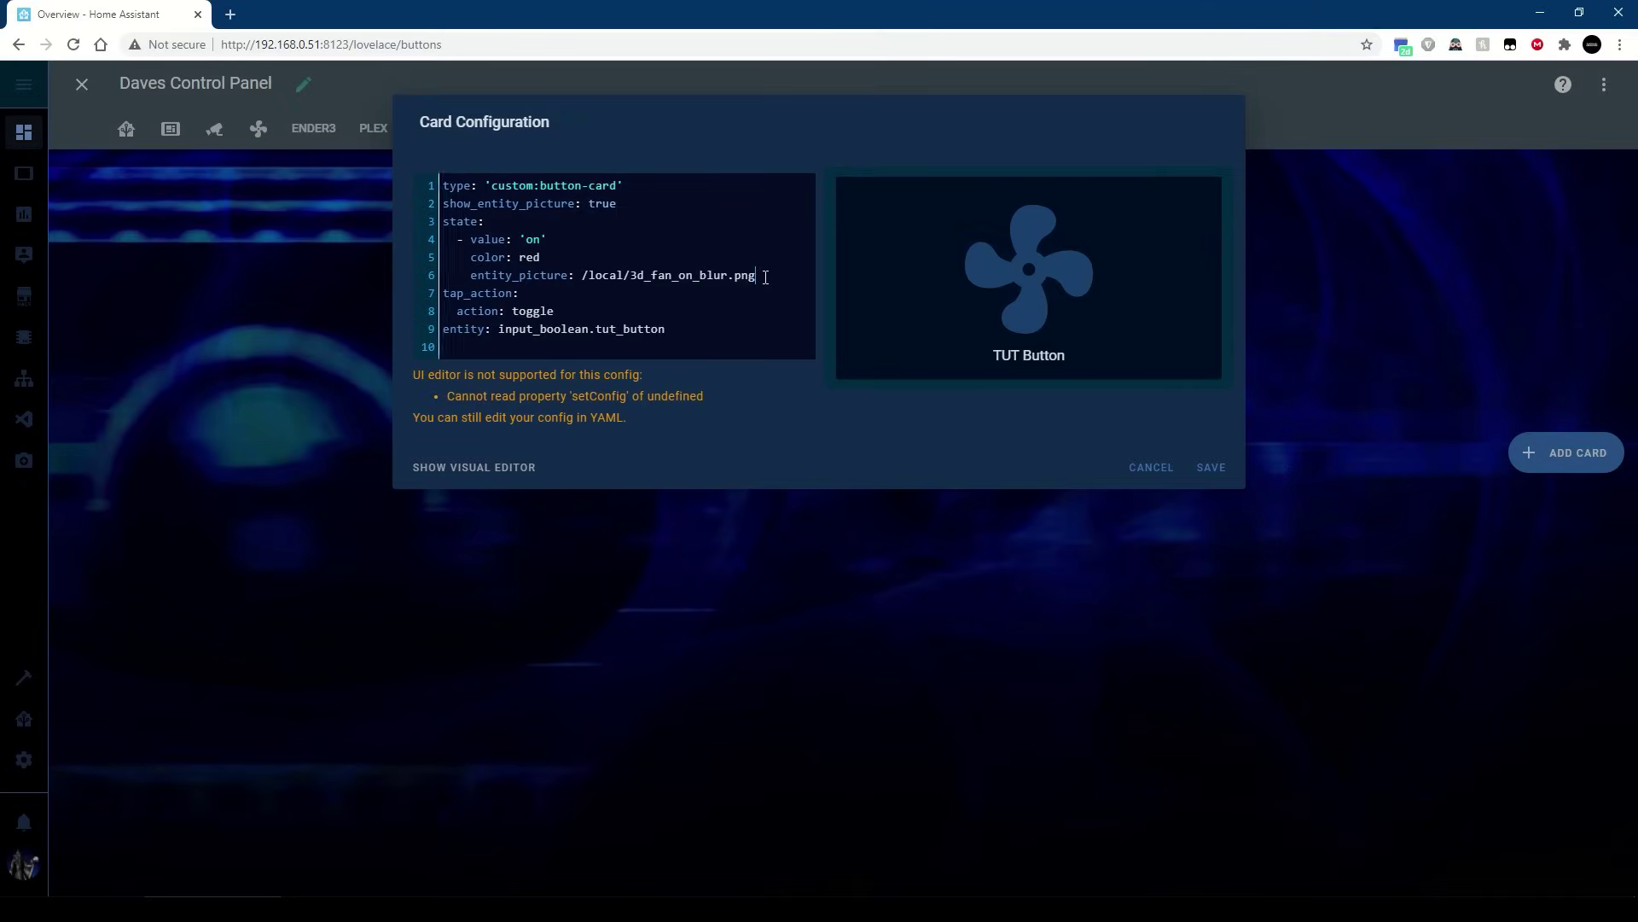
{"action": "key", "text": "Return"}
{"action": "type", "text": "styles:   icon:     - animation:         - rotating 1s linear infinite alternate"}
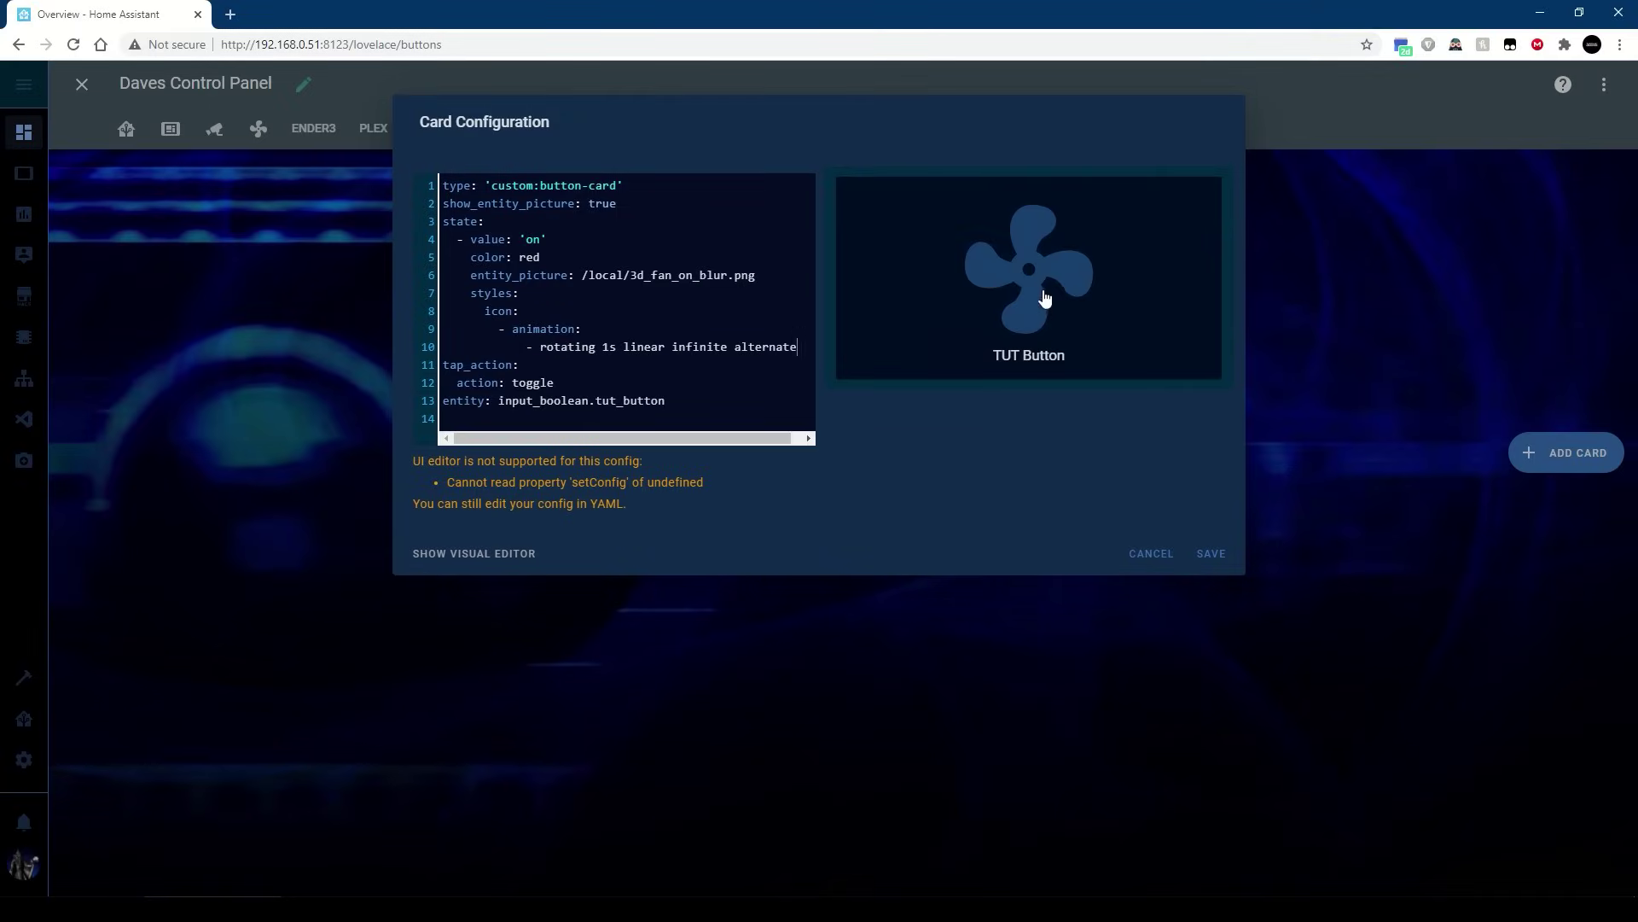